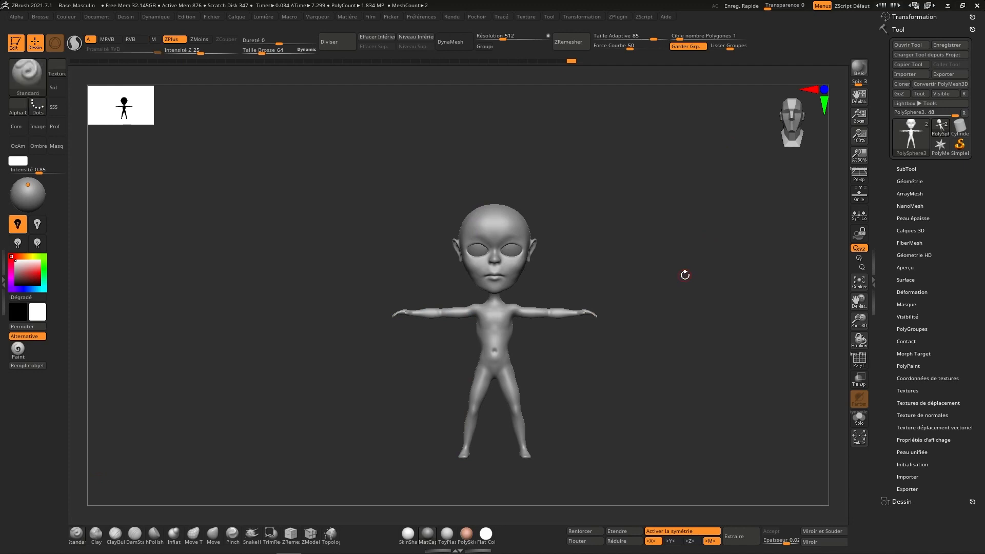
Step: Choose MaskLasso as the masking brush and mask a narrow band around the neck from the side view
ctrl+click(28, 75)
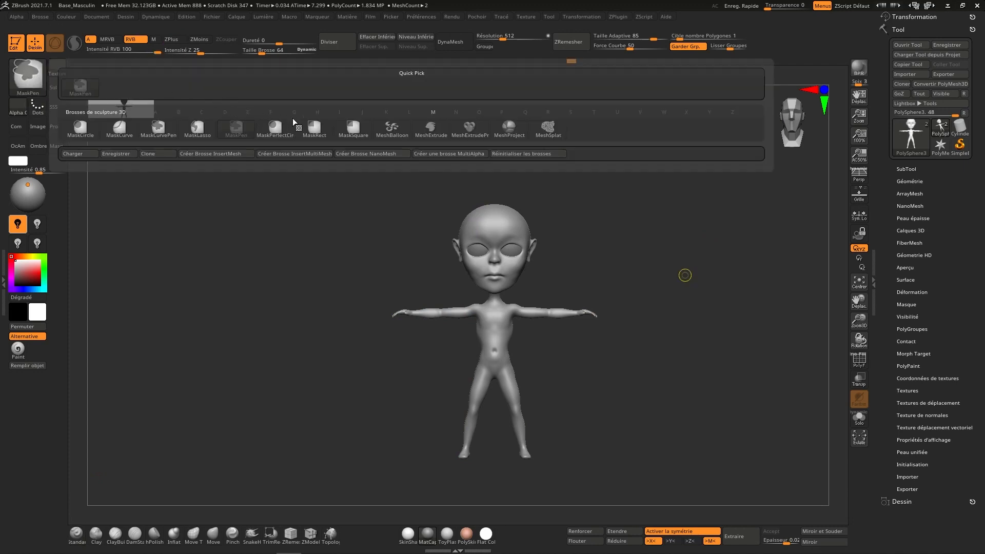
click(203, 129)
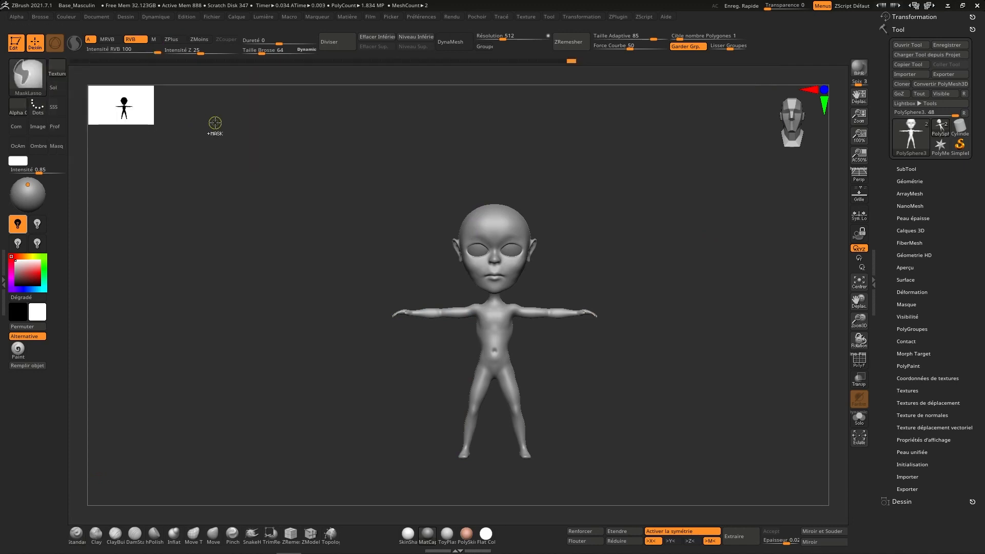
mouse_move(567, 292)
right_down()
mouse_move(547, 433)
mouse_move(620, 160)
right_up()
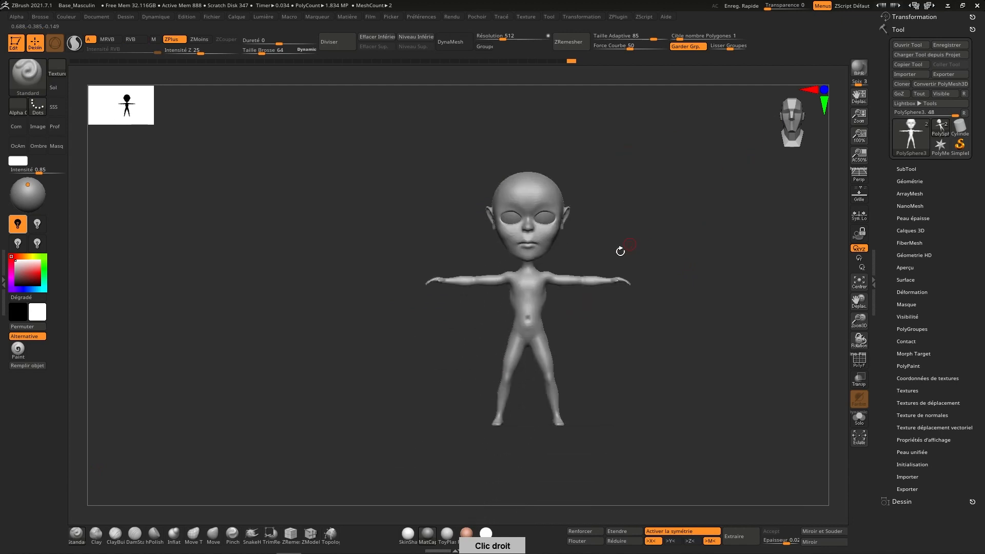
ctrl+right_drag(620, 248, 629, 277)
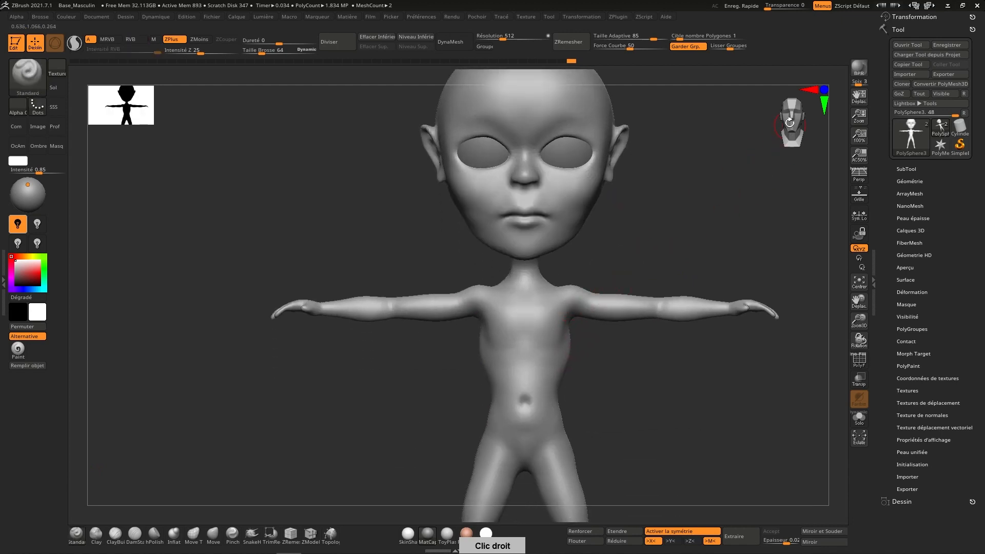
shift+right_drag(790, 122, 585, 287)
key(ctrl)
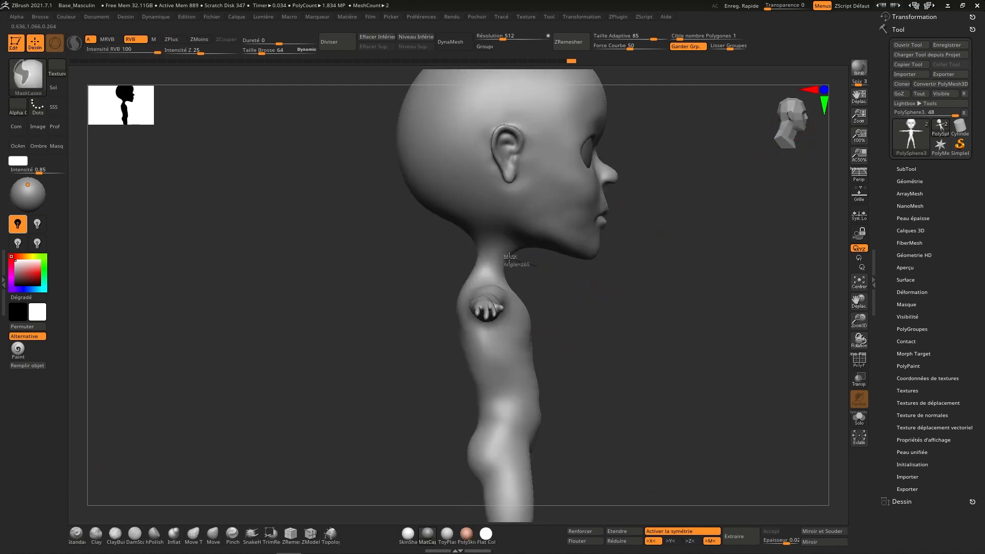
mouse_move(509, 257)
ctrl+mouse_down()
mouse_move(452, 242)
mouse_move(477, 272)
mouse_move(518, 269)
mouse_move(511, 262)
ctrl+mouse_up()
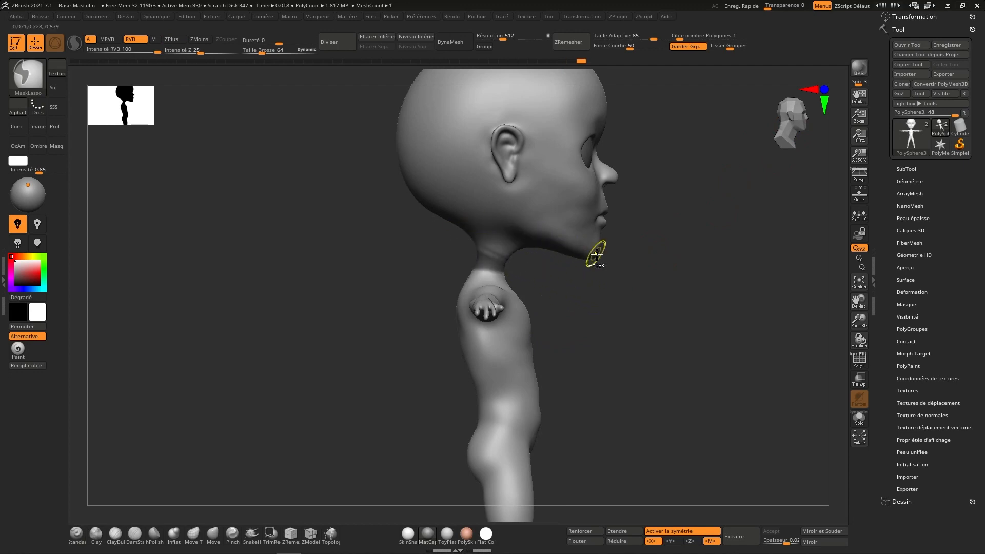
ctrl+right_drag(534, 266, 541, 222)
mouse_move(540, 222)
ctrl+alt+mouse_down()
mouse_move(429, 149)
mouse_move(560, 133)
ctrl+alt+mouse_up()
Step: Extract the masked neck band as a collar with a thickness of 0.01 and accept it as a new subtool
click(793, 123)
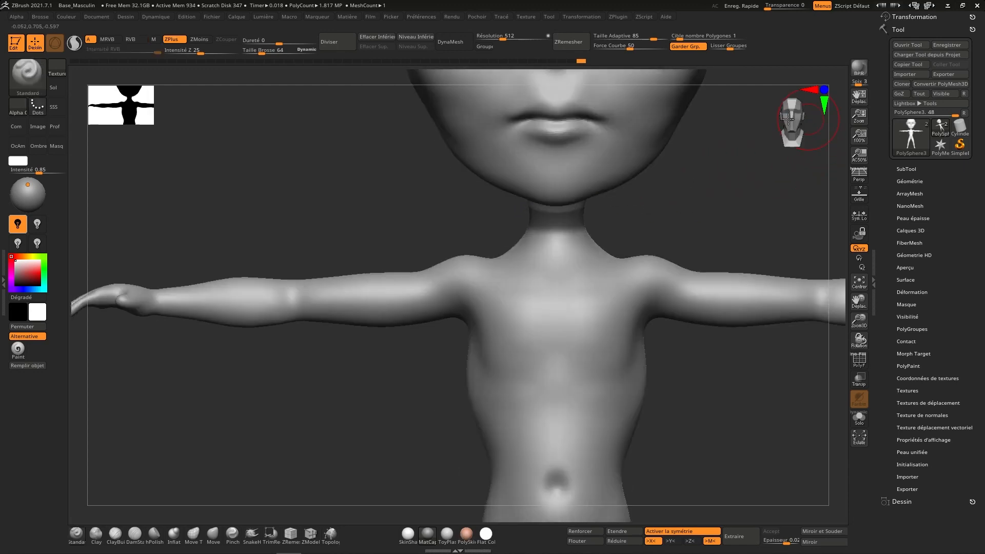
ctrl+right_drag(738, 198, 683, 299)
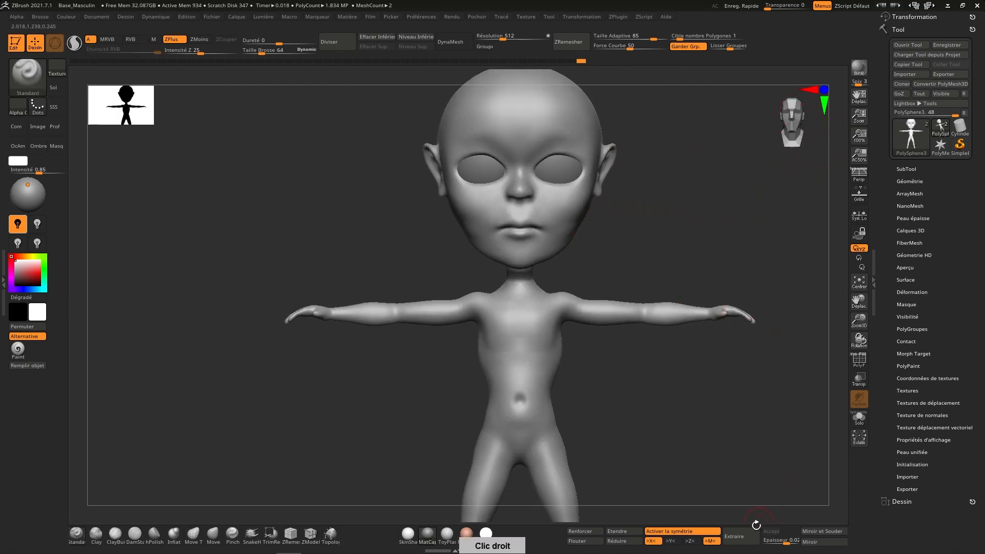
click(779, 531)
click(781, 532)
key(ctrl)
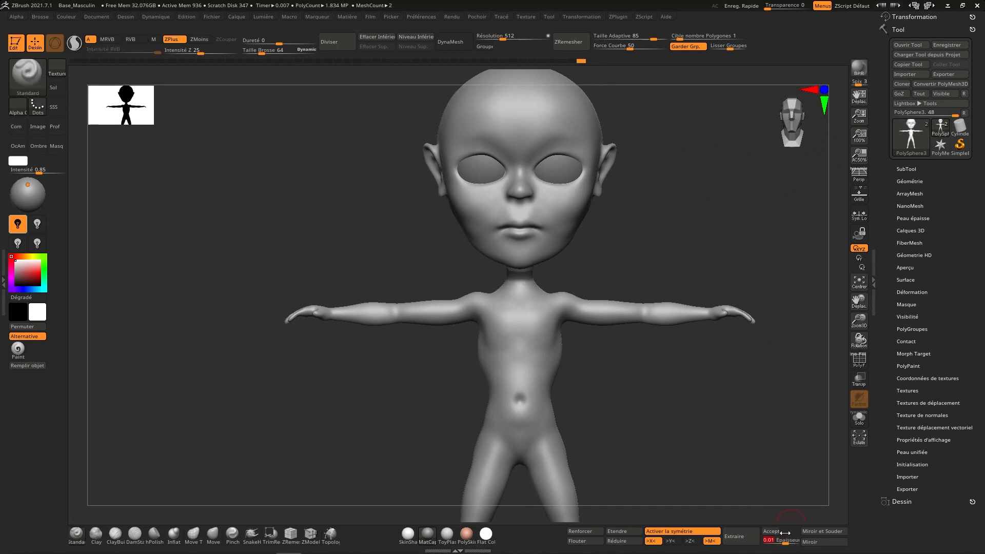
click(739, 536)
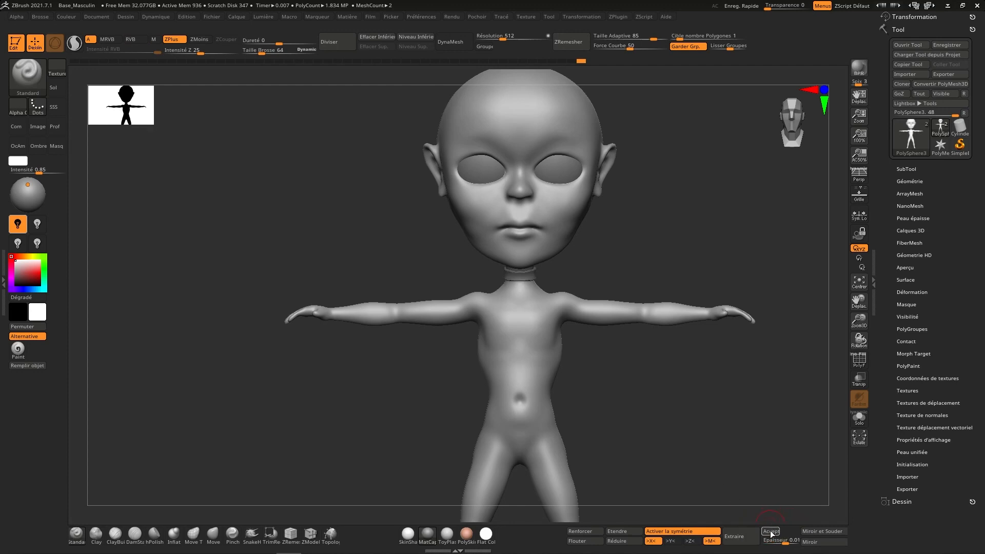
click(771, 534)
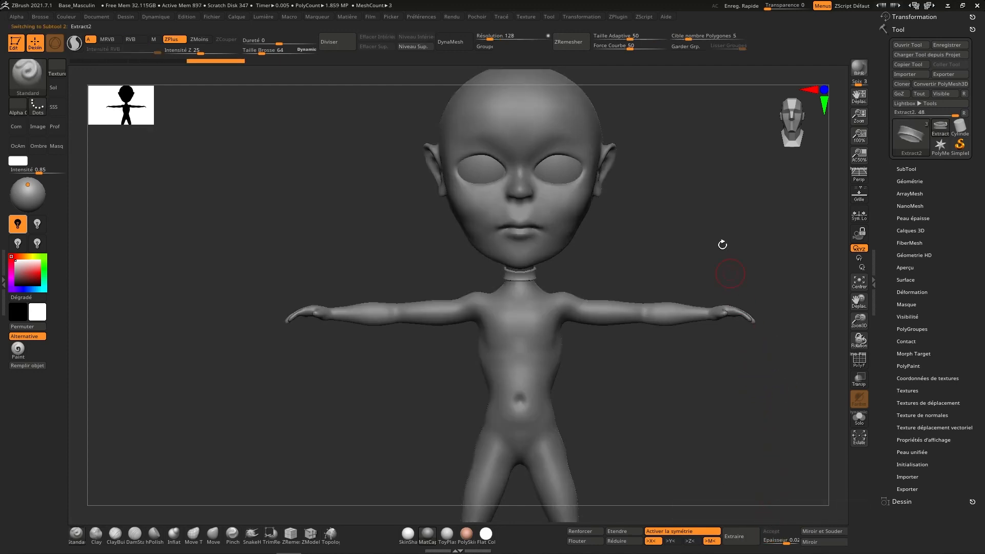
Step: Rebuild the collar's topology with ZRemesher and smooth its surface and edges
click(584, 35)
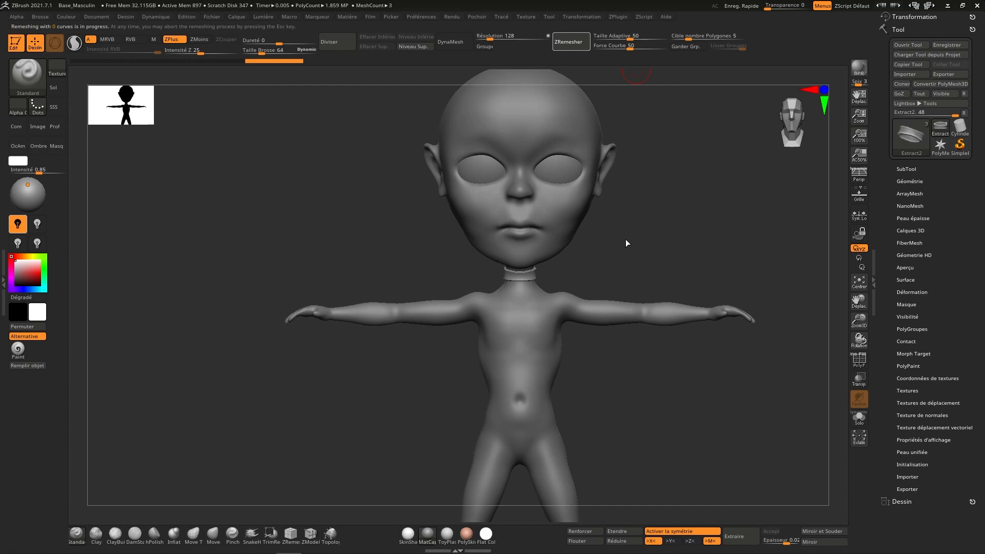
right_click(561, 295)
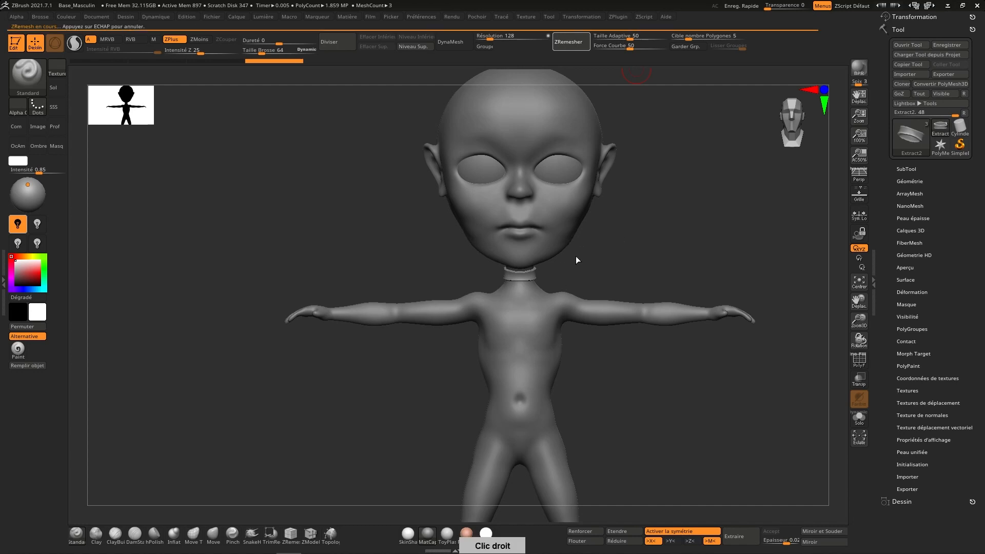
ctrl+right_drag(561, 253, 554, 319)
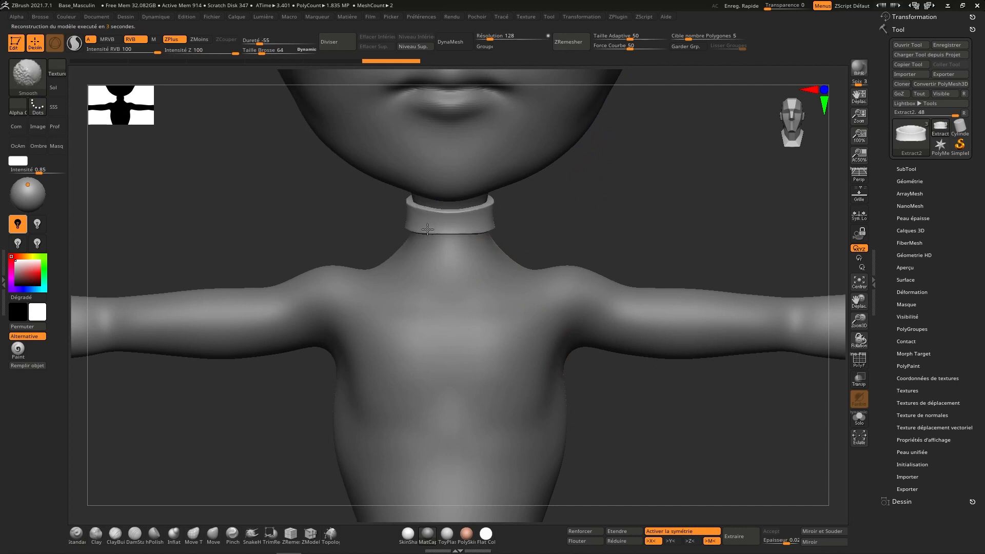
right_drag(499, 220, 484, 223)
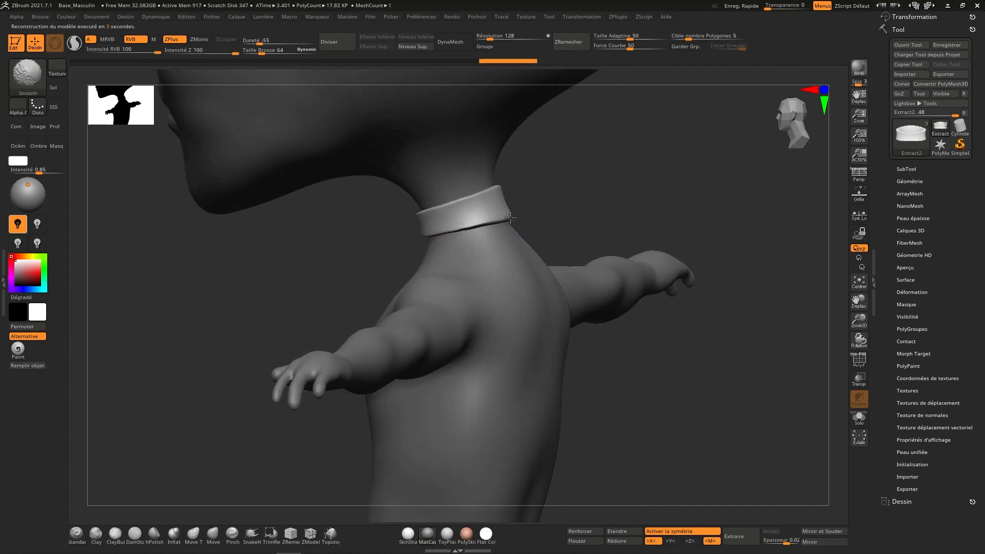
Step: Run ZRemesher on the collar a second time and smooth its rim around the back of the neck
click(568, 42)
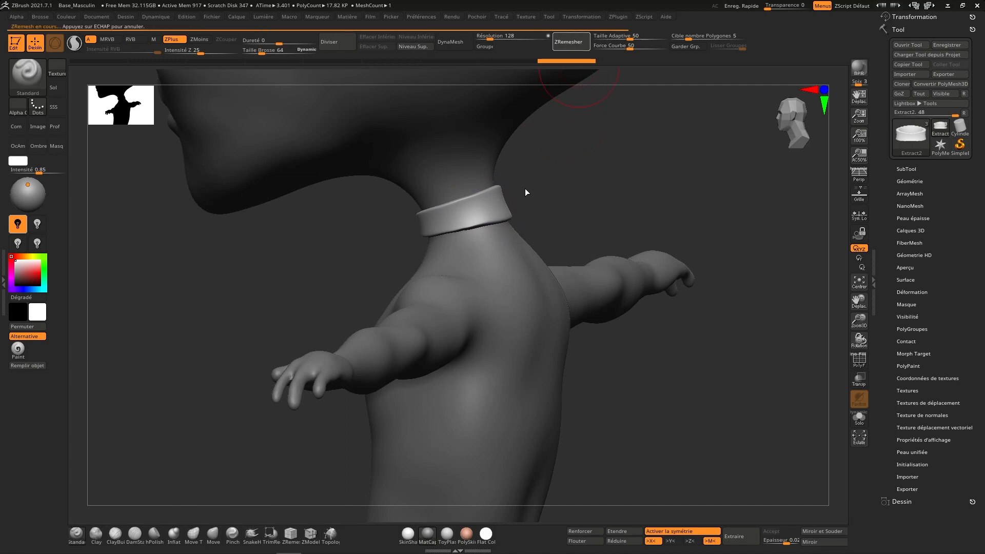
right_drag(521, 186, 497, 176)
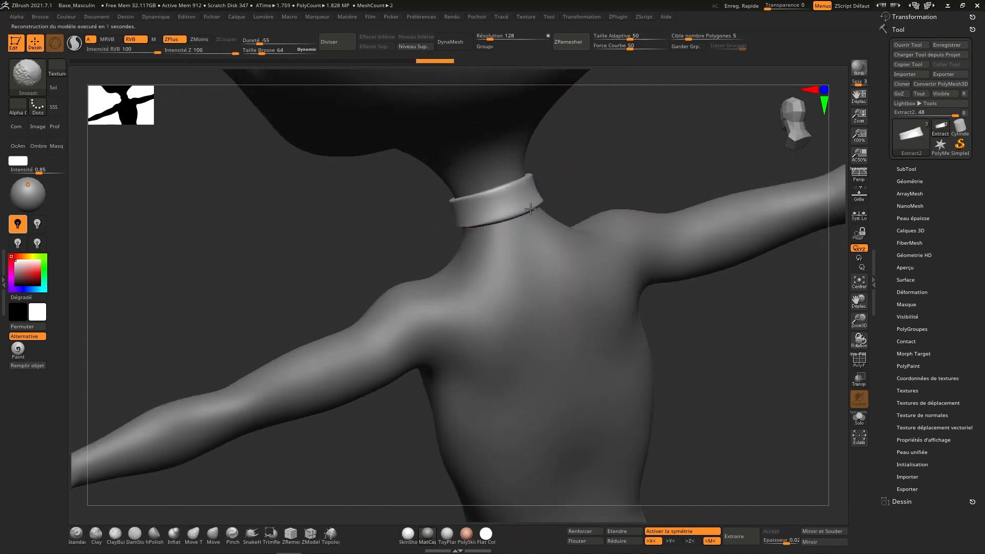
right_drag(489, 223, 544, 113)
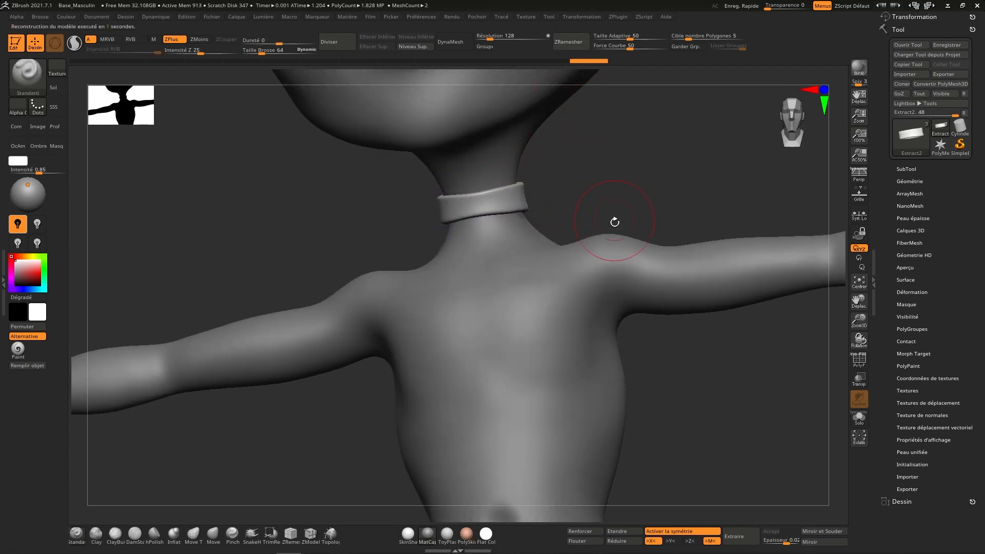
Step: Select the body subtool PolySphere3 and lasso-mask the torso, shoulders and upper arms in the shape of a short-sleeved T-shirt
mouse_move(614, 222)
ctrl+right_down()
mouse_move(754, 159)
mouse_move(703, 227)
mouse_move(641, 141)
ctrl+right_up()
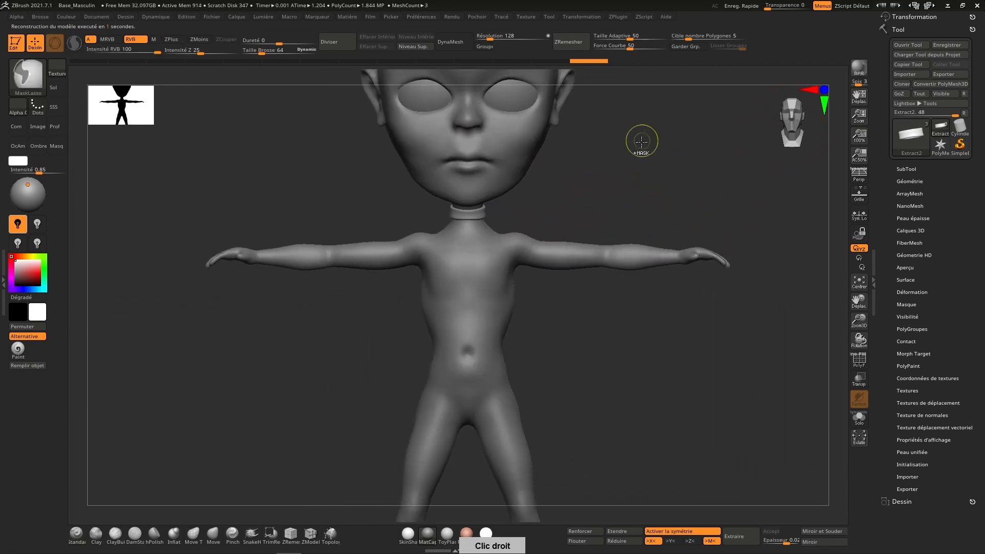
right_drag(649, 303, 631, 313)
click(906, 169)
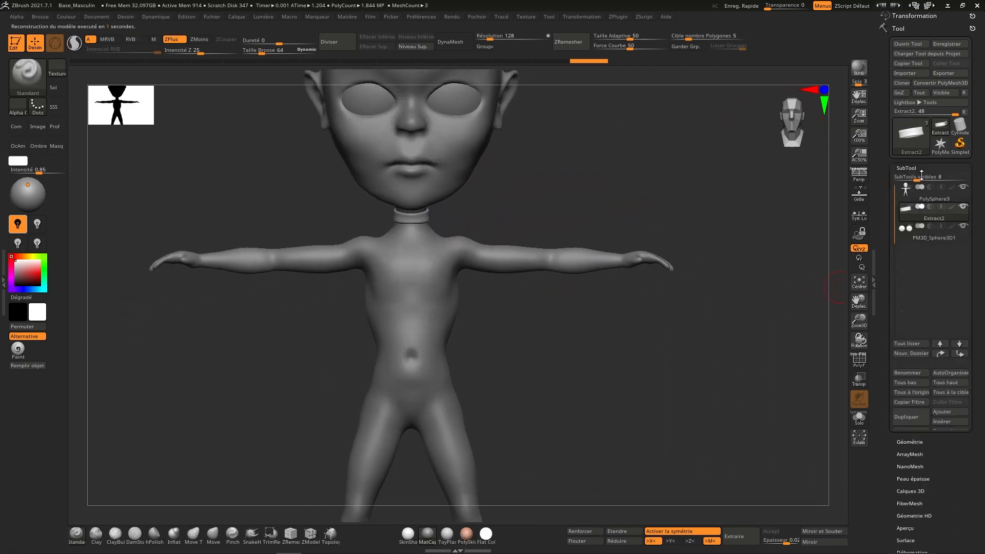
click(934, 197)
ctrl+right_drag(655, 334, 631, 299)
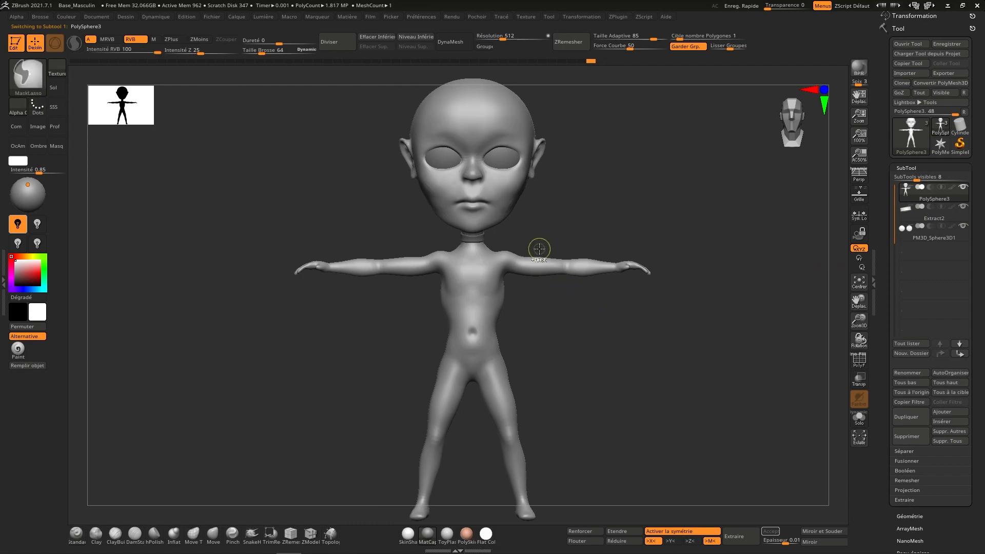
mouse_move(540, 281)
ctrl+mouse_down()
mouse_move(518, 278)
mouse_move(510, 349)
mouse_move(462, 347)
mouse_move(436, 301)
mouse_move(457, 265)
ctrl+mouse_up()
ctrl+drag(509, 248, 510, 234)
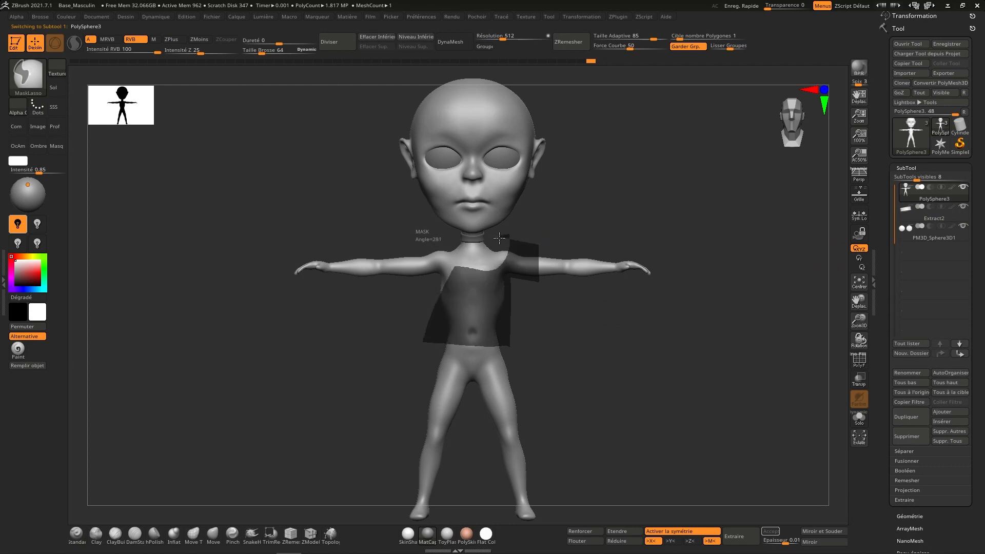
mouse_move(464, 265)
ctrl+mouse_down()
mouse_move(499, 275)
mouse_move(451, 264)
mouse_move(447, 330)
mouse_move(489, 351)
mouse_move(524, 339)
mouse_move(521, 249)
mouse_move(530, 308)
mouse_move(515, 232)
mouse_move(534, 236)
mouse_move(505, 280)
mouse_move(536, 228)
ctrl+mouse_up()
ctrl+click(507, 237)
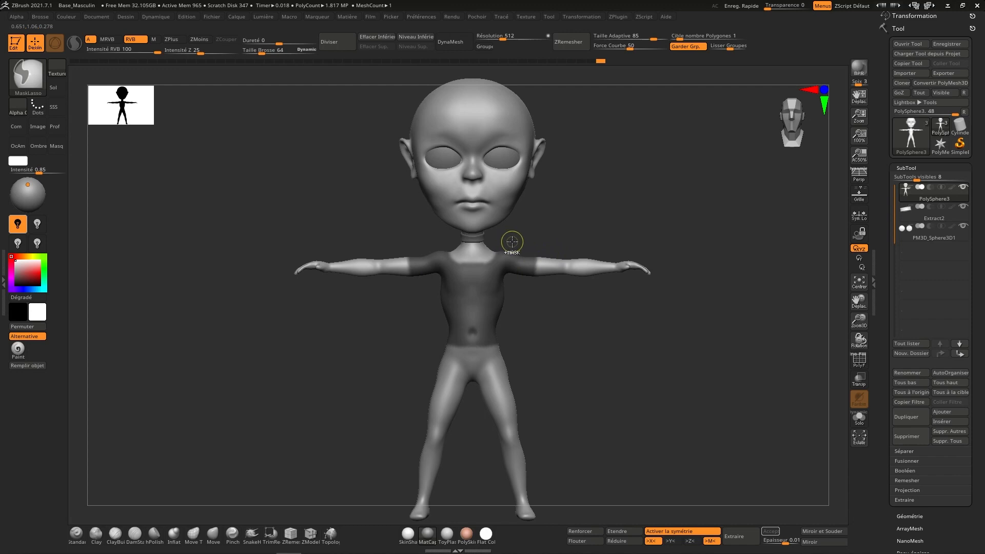
Step: Switch the masking brush to MaskPen, reduce the brush size to about 23 and round the shirt mask's back neckline
drag(594, 209, 759, 128)
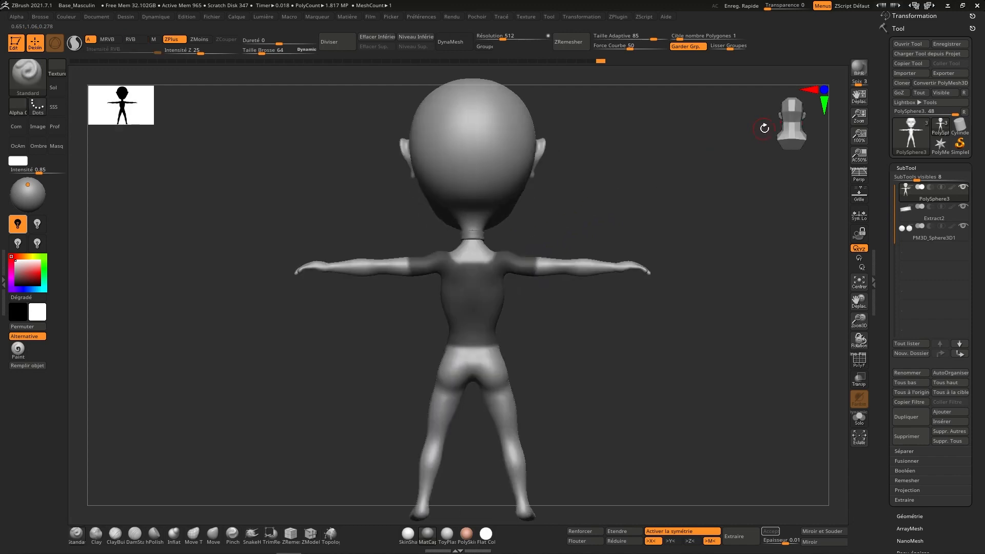
ctrl+click(28, 74)
ctrl+click(123, 82)
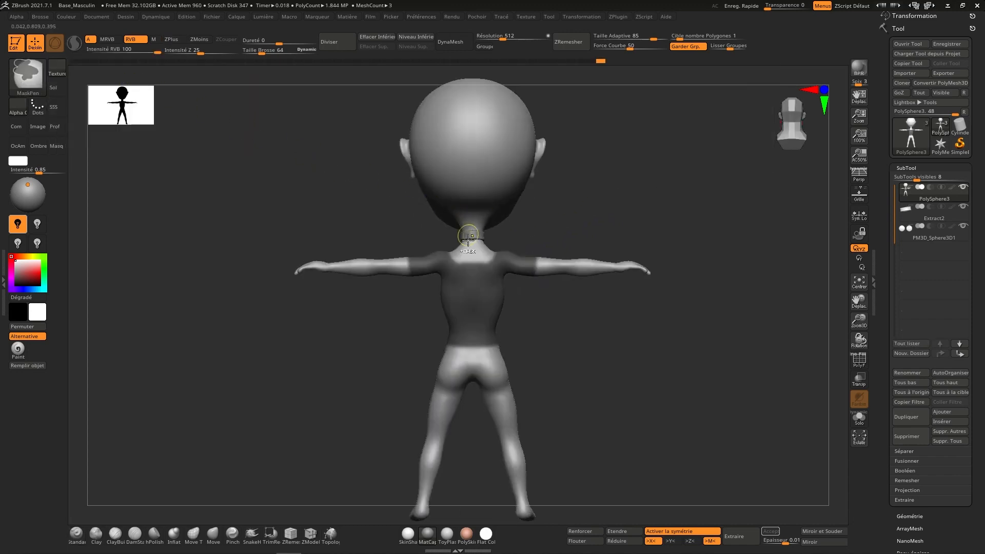
scroll(468, 236, up, 5)
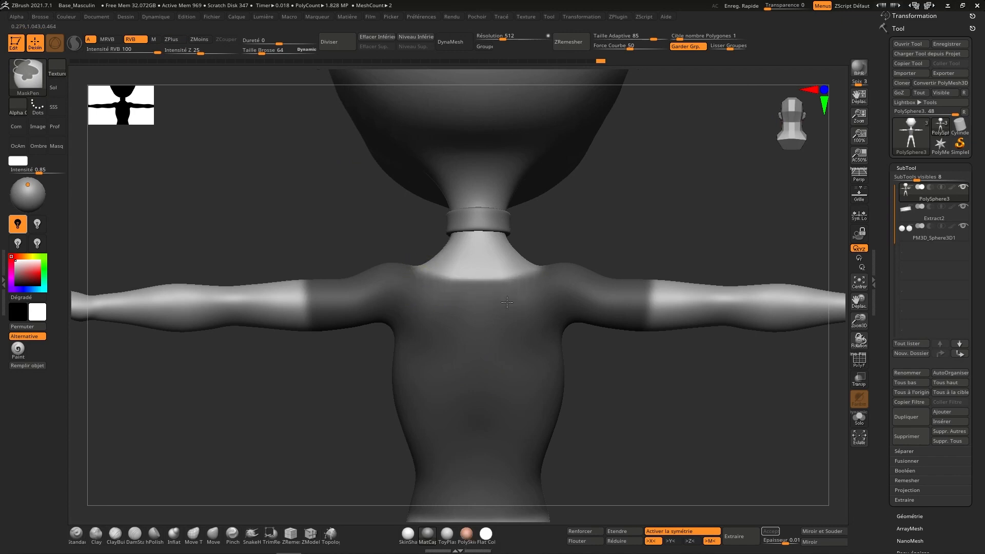
mouse_move(534, 288)
right_down()
mouse_move(534, 318)
mouse_move(519, 300)
right_up()
right_drag(573, 250, 553, 239)
key(s)
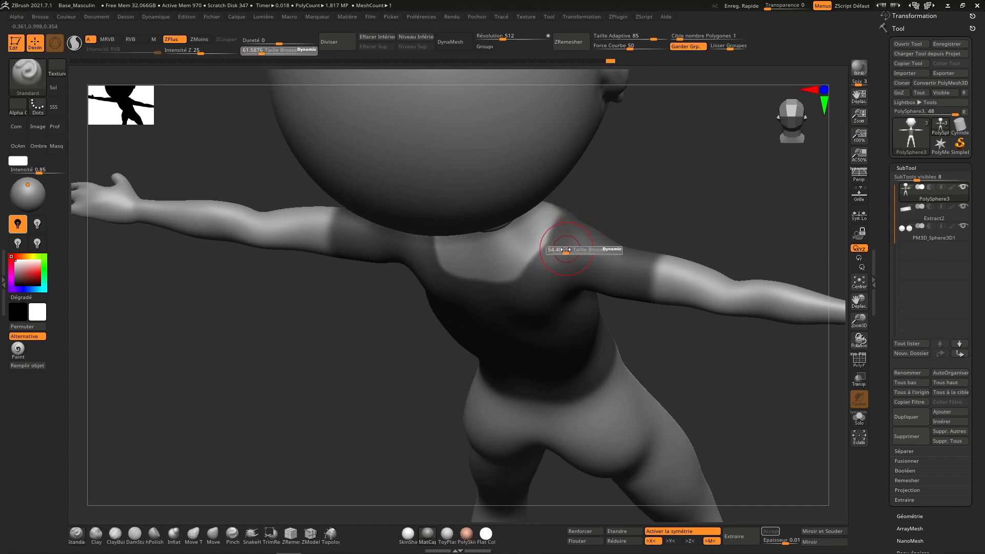
mouse_move(566, 251)
mouse_down()
mouse_move(543, 248)
mouse_move(528, 268)
mouse_move(542, 247)
mouse_up()
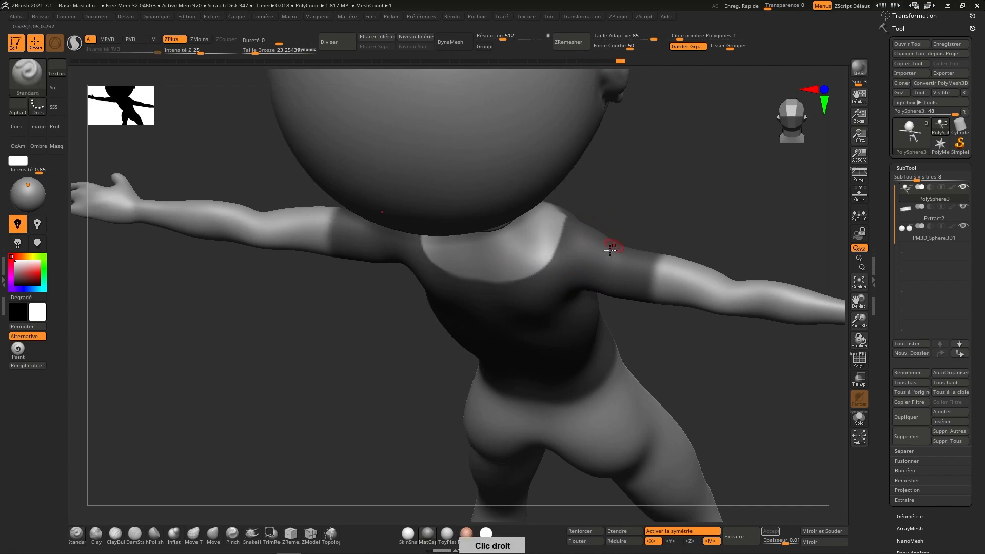
Step: Erase the mask's angular corners at the front of the neck to give the shirt a round neckline
mouse_move(615, 246)
right_down()
mouse_move(620, 229)
mouse_move(637, 300)
mouse_move(618, 352)
mouse_move(620, 302)
right_up()
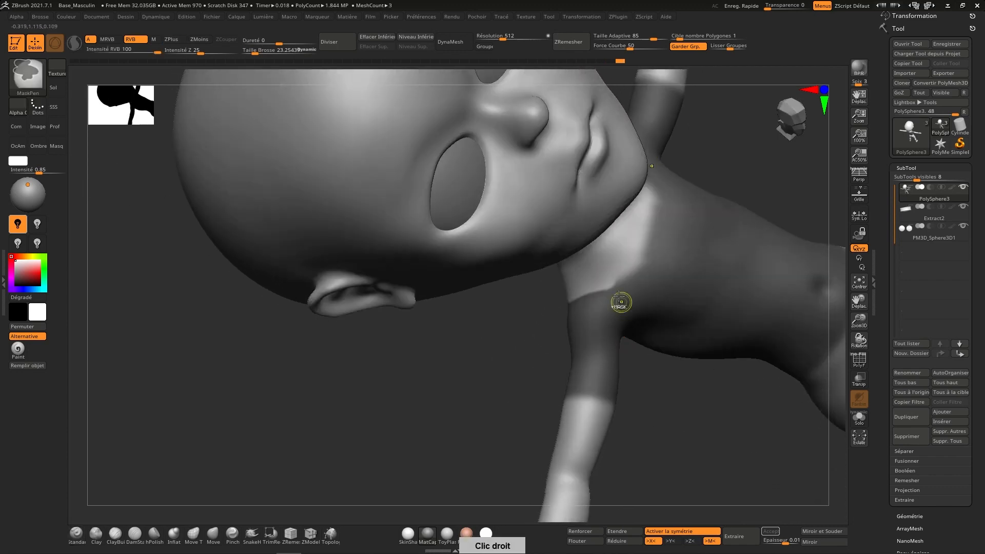
ctrl+alt+drag(632, 272, 657, 210)
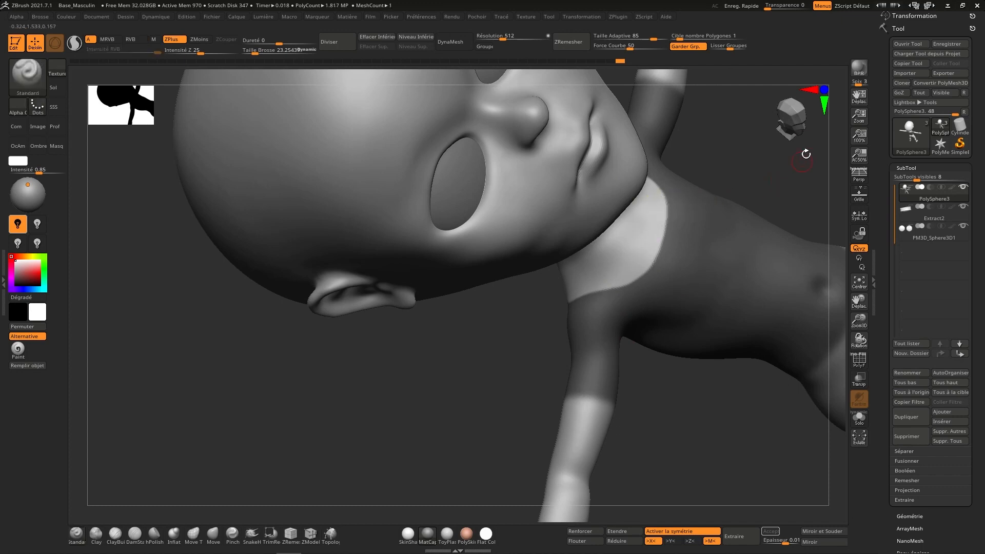
click(791, 129)
Step: Extract the masked T-shirt area, accept it as a new subtool and remesh it with ZRemesher
ctrl+right_drag(666, 280, 670, 203)
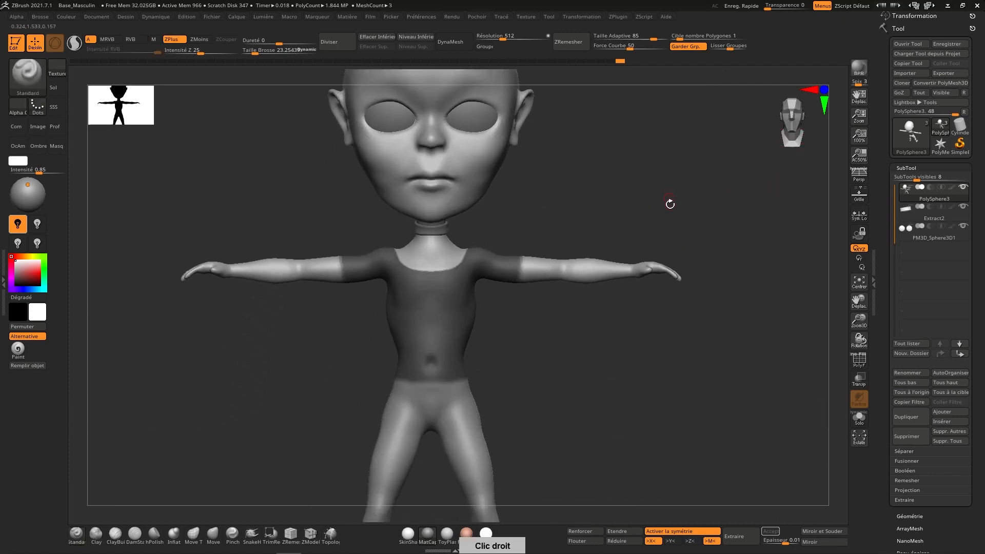
click(748, 536)
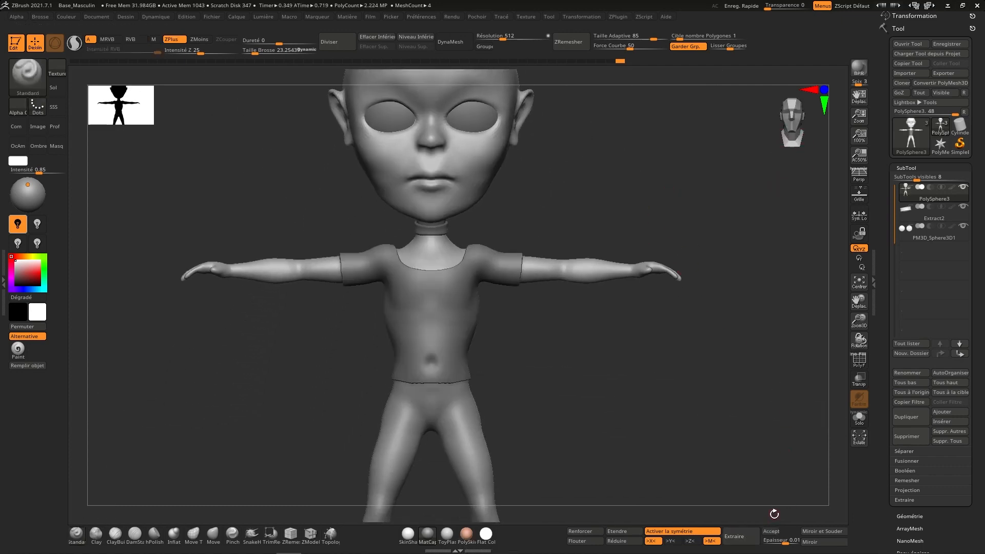
click(772, 531)
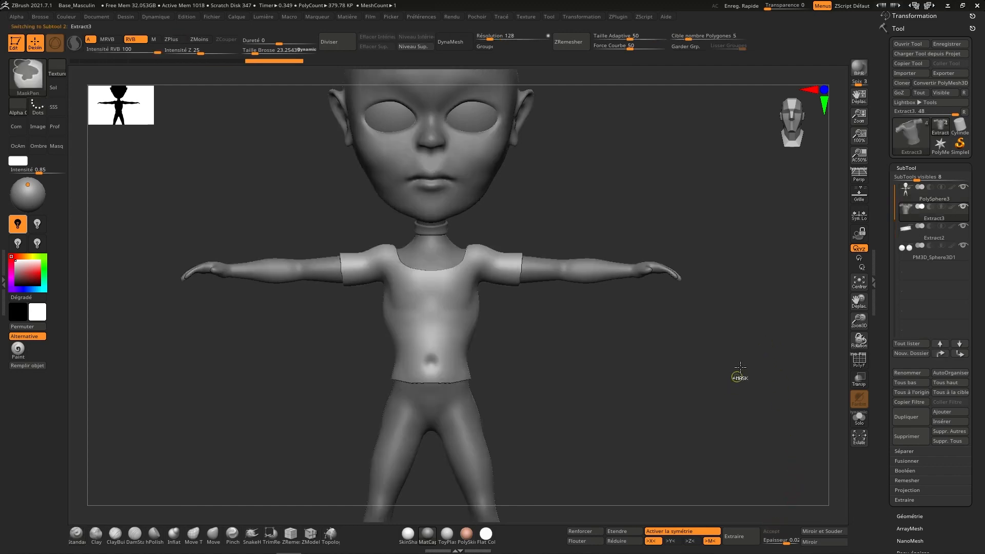
click(585, 44)
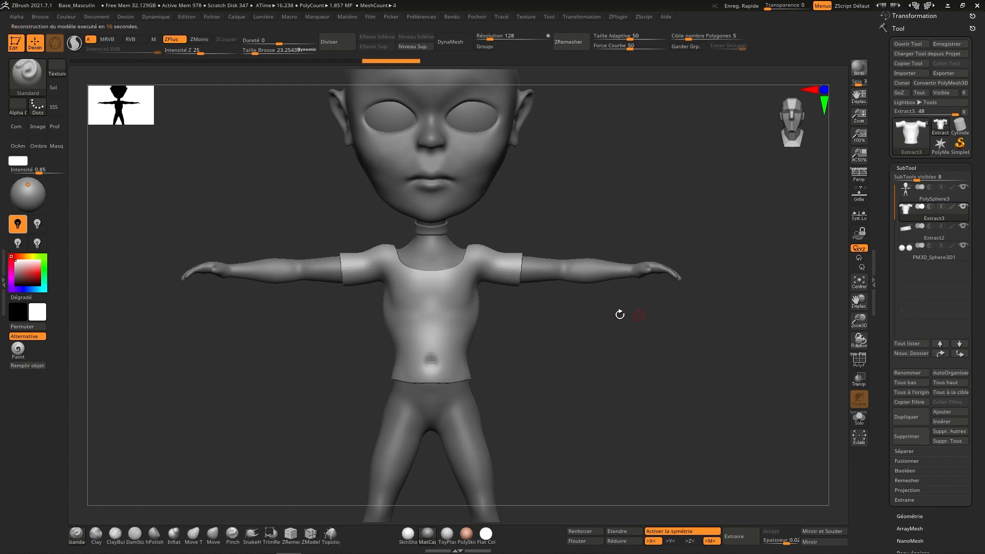
Step: Enlarge the brush to about 188 and smooth the front of the T-shirt over the belly and hem
right_drag(536, 316, 584, 343)
key(s)
drag(584, 336, 601, 336)
shift+drag(476, 381, 479, 384)
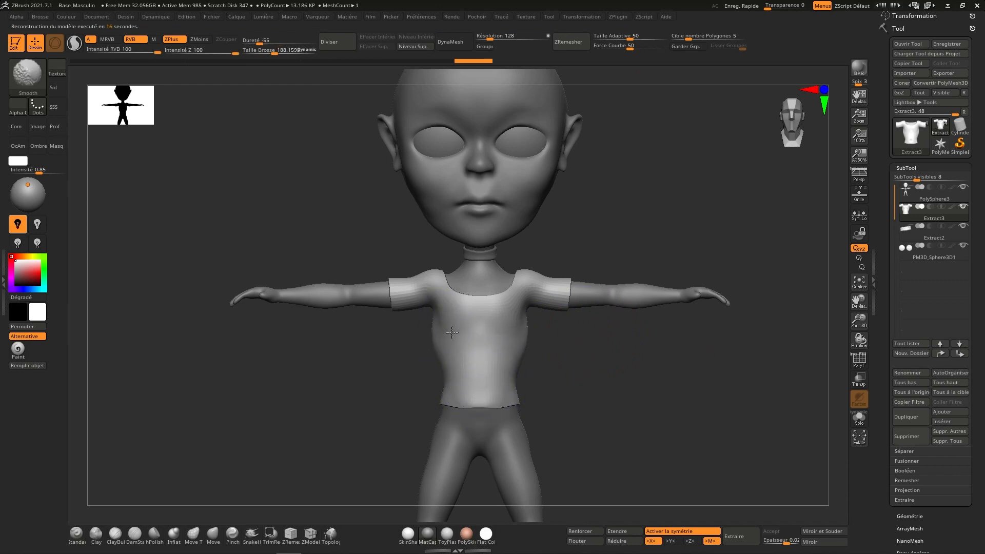
Step: Smooth the T-shirt's front, its lower side near the hem and the sleeve edges
mouse_move(452, 333)
shift+mouse_down()
mouse_move(521, 331)
mouse_move(524, 307)
mouse_move(519, 394)
mouse_move(483, 404)
mouse_move(452, 382)
shift+mouse_up()
right_drag(451, 375, 525, 343)
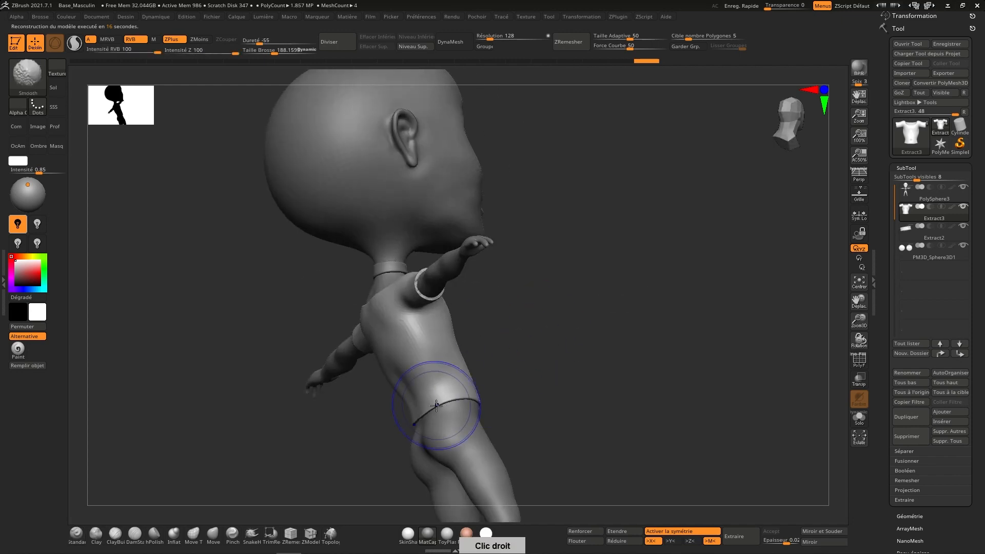
right_drag(433, 330, 455, 364)
mouse_move(401, 331)
shift+mouse_down()
mouse_move(335, 335)
mouse_move(366, 331)
mouse_move(389, 306)
shift+mouse_up()
mouse_move(389, 306)
right_down()
mouse_move(443, 254)
mouse_move(462, 275)
right_up()
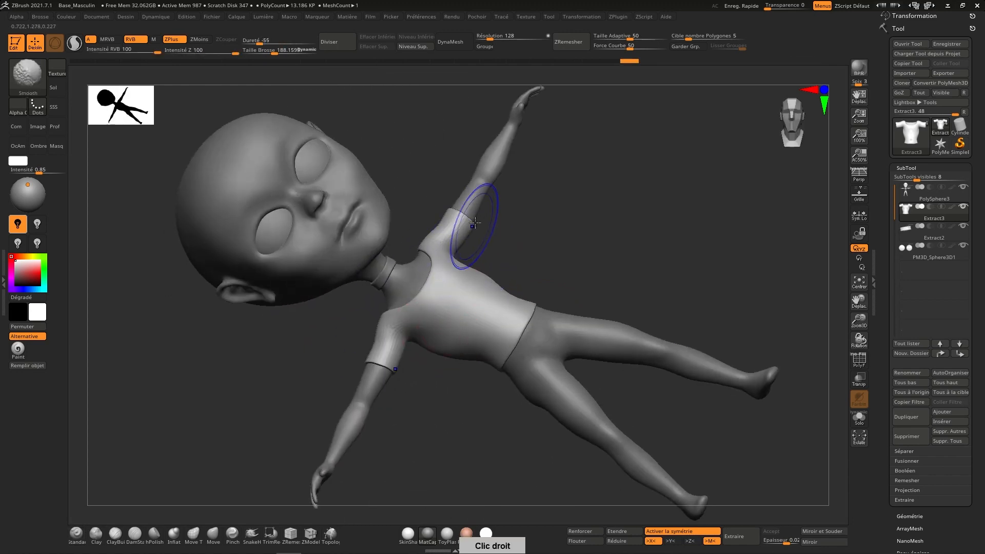
click(786, 136)
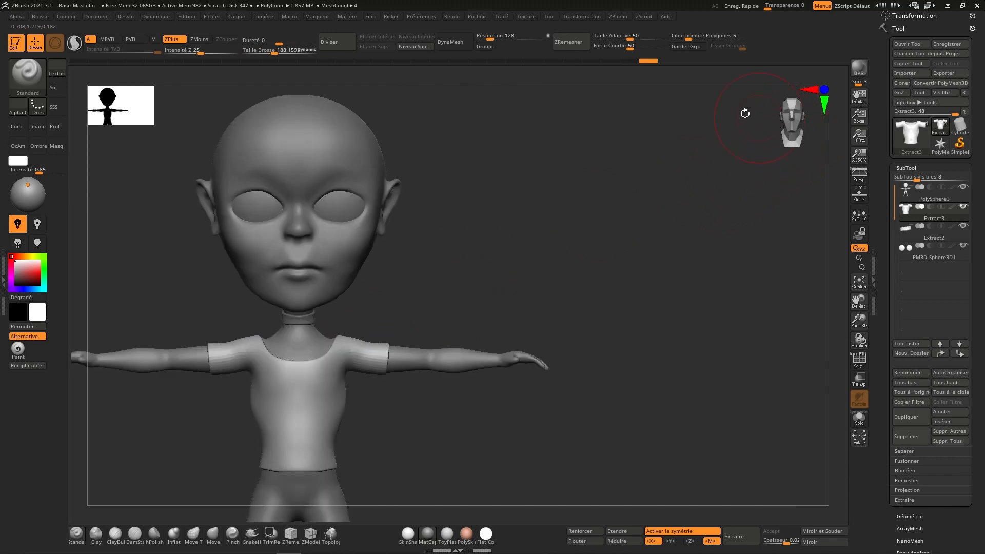
Step: Remesh the T-shirt with ZRemesher, and remesh it again with the target polygon count set to 1
click(569, 42)
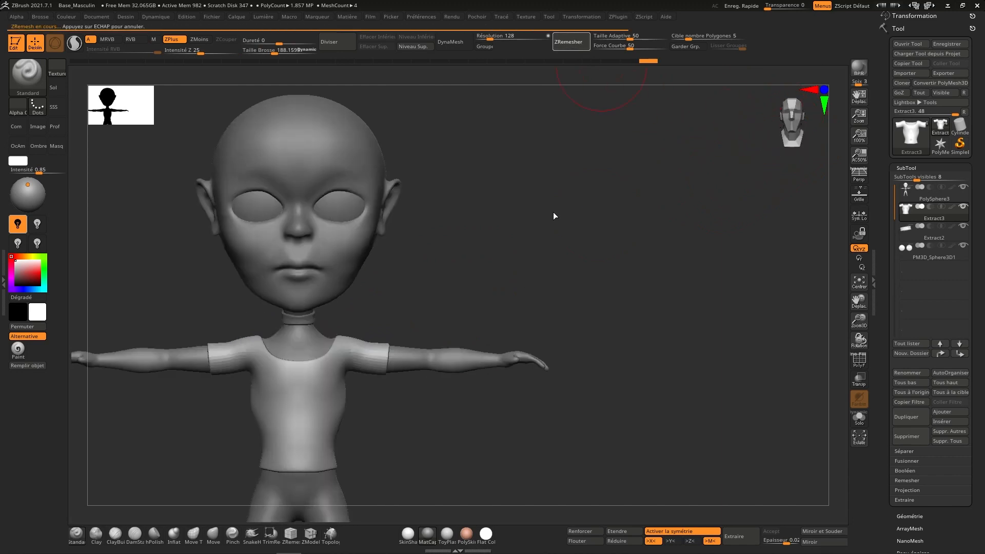
alt+right_drag(405, 243, 501, 232)
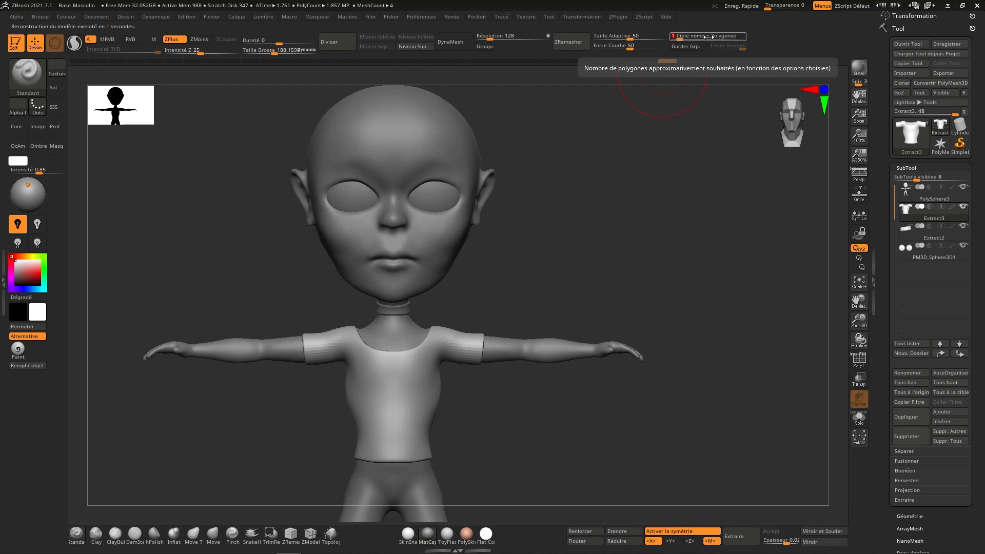
click(572, 42)
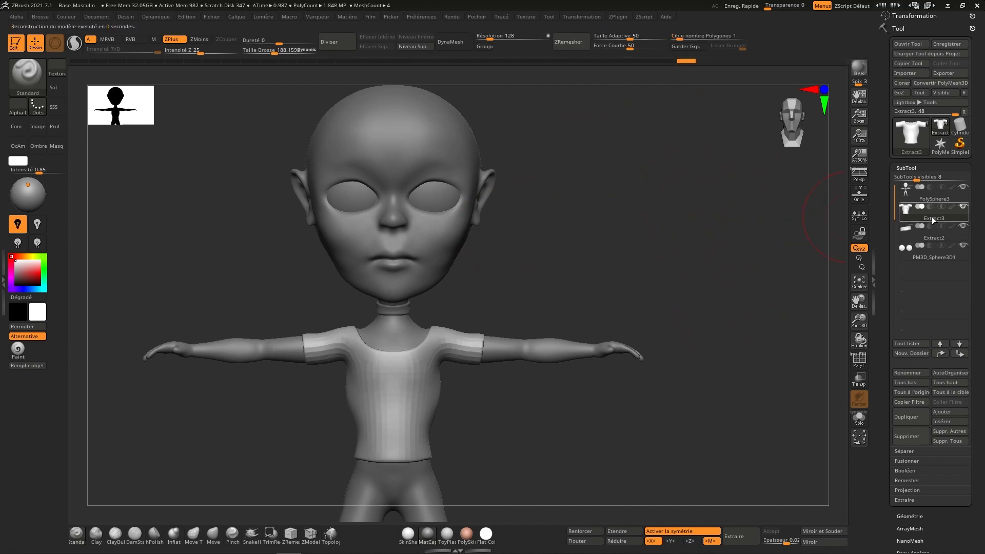
Step: Select the body subtool, switch the masking brush to MaskLasso and mask a narrow band around both wrists
click(934, 198)
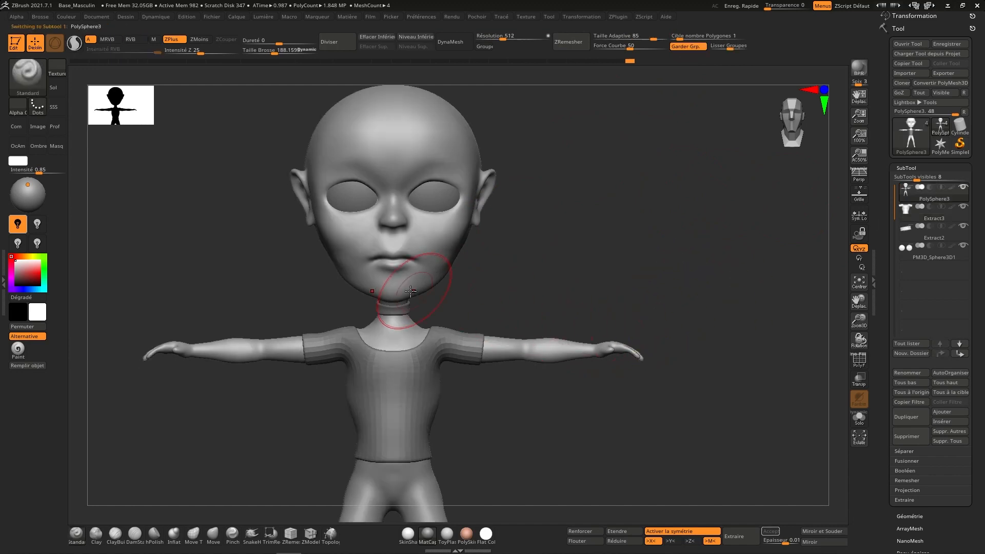
alt+right_drag(614, 325, 632, 272)
ctrl+drag(599, 275, 595, 328)
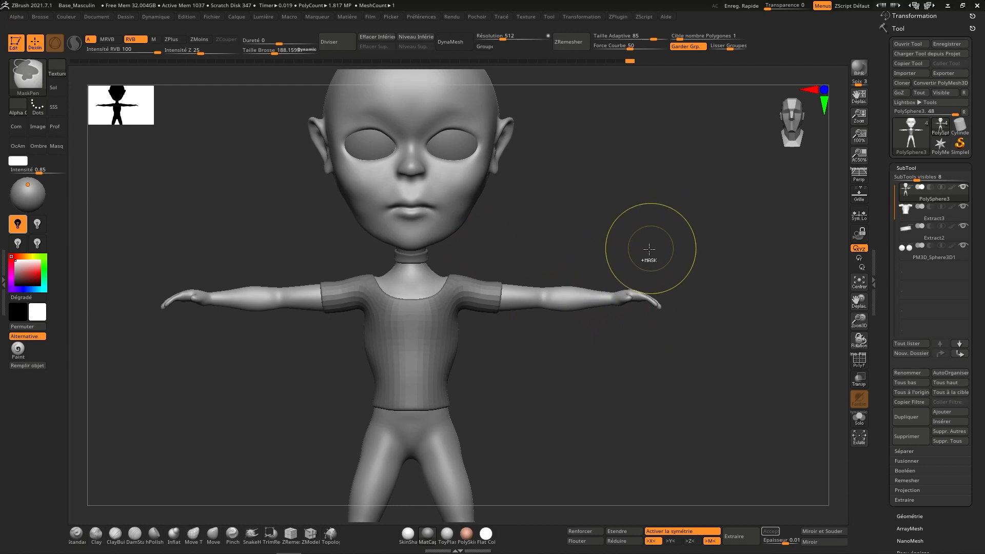
click(28, 76)
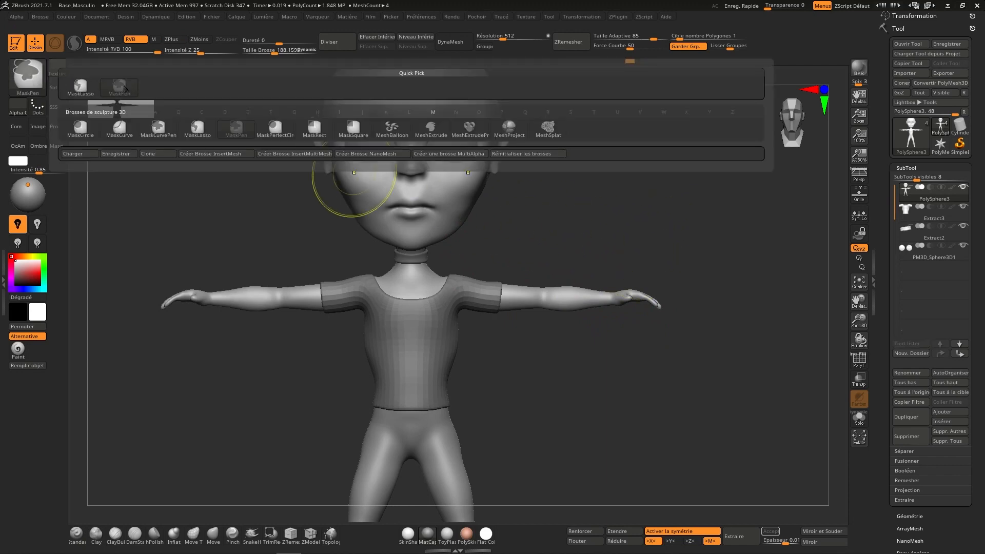
click(81, 86)
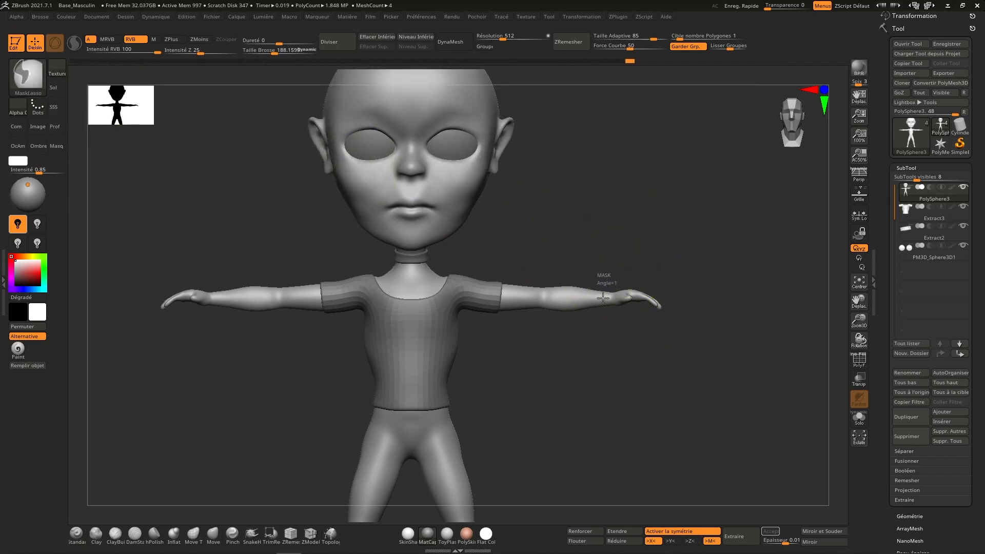
ctrl+drag(603, 298, 591, 259)
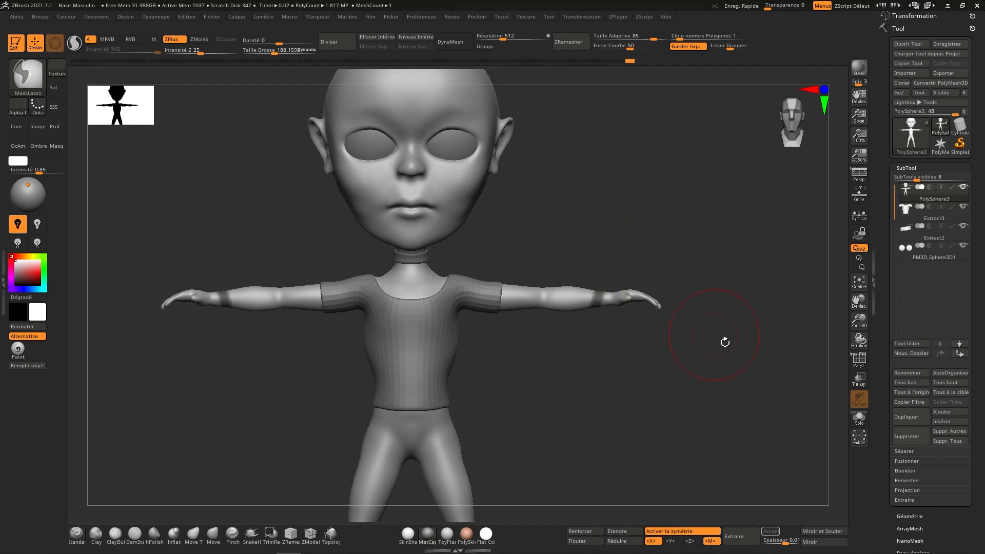
Step: Extract the masked wristbands, accept them as a new subtool and remesh them with ZRemesher
click(734, 536)
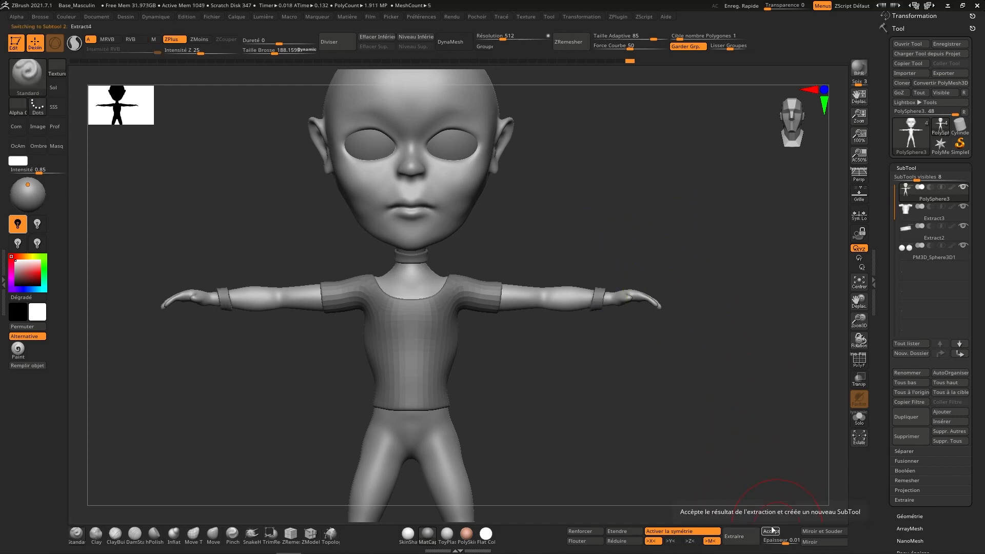
click(771, 531)
click(584, 43)
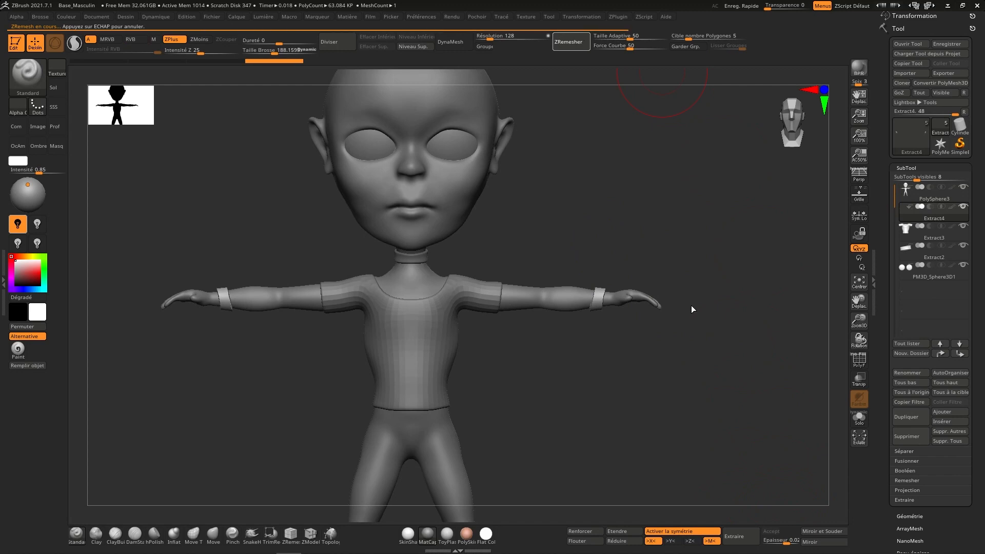
Step: Smooth the wristbands all around the wrist with the Smooth brush at a size of about 86
ctrl+right_drag(612, 286, 594, 466)
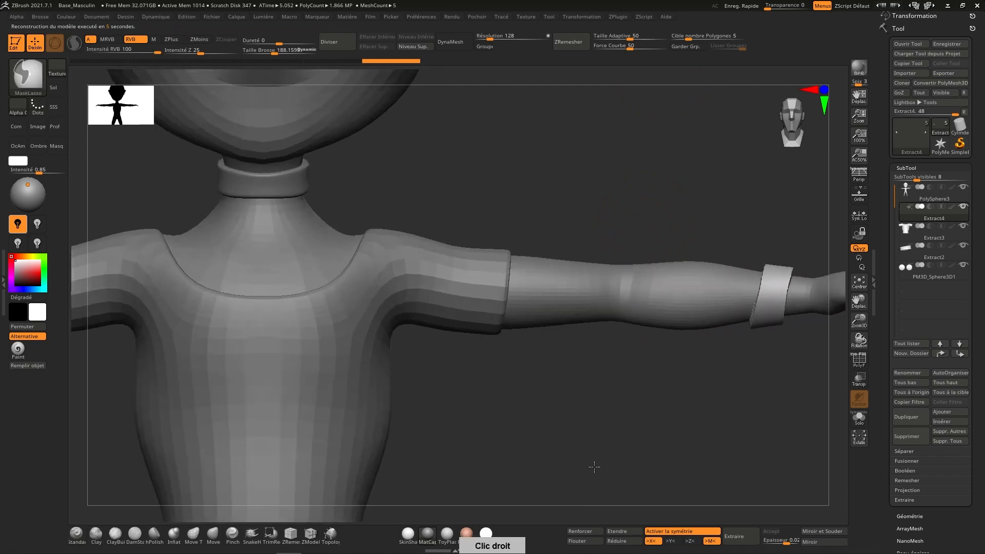
mouse_move(713, 285)
alt+right_down()
mouse_move(660, 295)
mouse_move(541, 351)
alt+right_up()
shift+drag(599, 352, 590, 366)
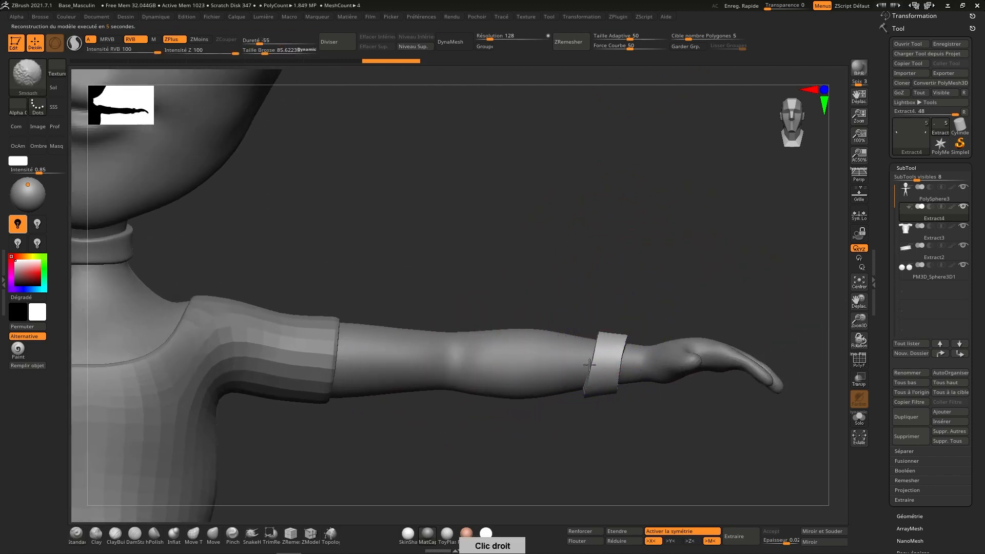
right_drag(589, 365, 584, 325)
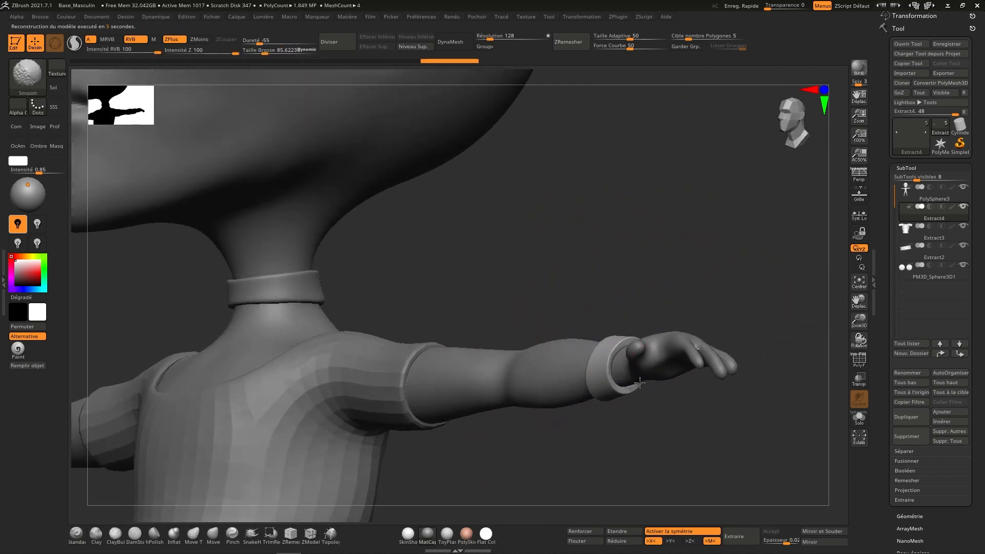
right_drag(639, 382, 637, 384)
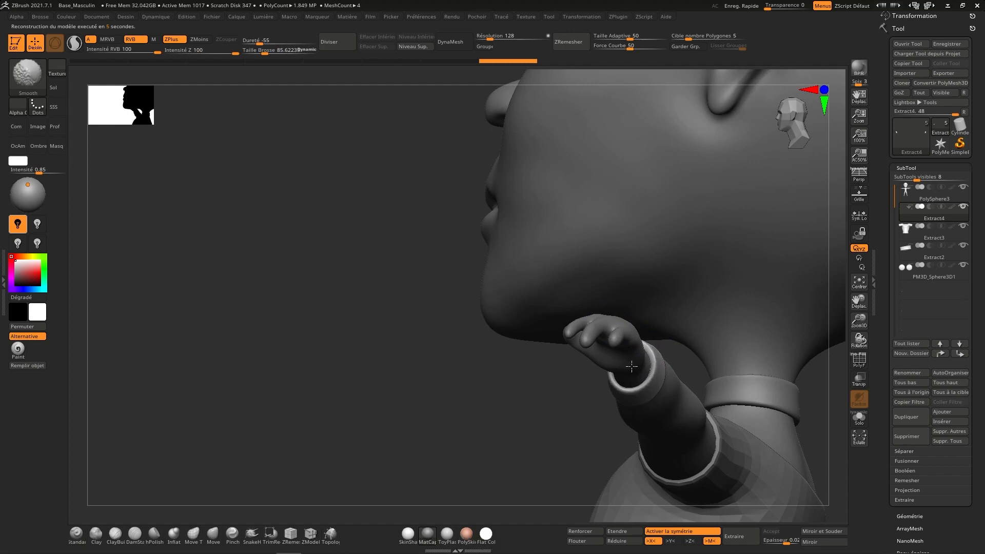
shift+drag(631, 366, 635, 364)
shift+right_drag(641, 362, 708, 340)
key(f)
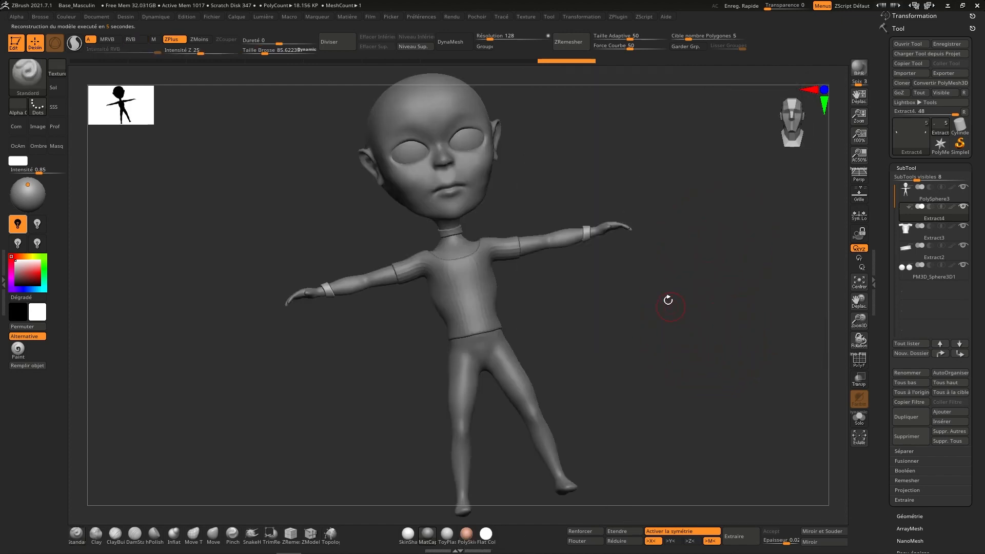
shift+right_drag(668, 300, 662, 287)
Step: Remesh the wristbands with ZRemesher, and repeat the remesh with the target polygon count set to 1
click(579, 42)
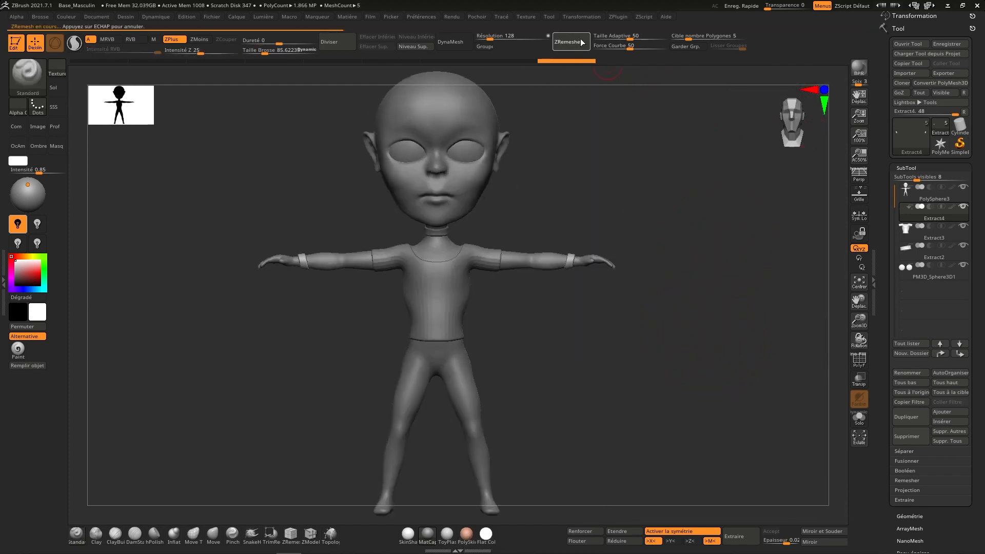
click(719, 36)
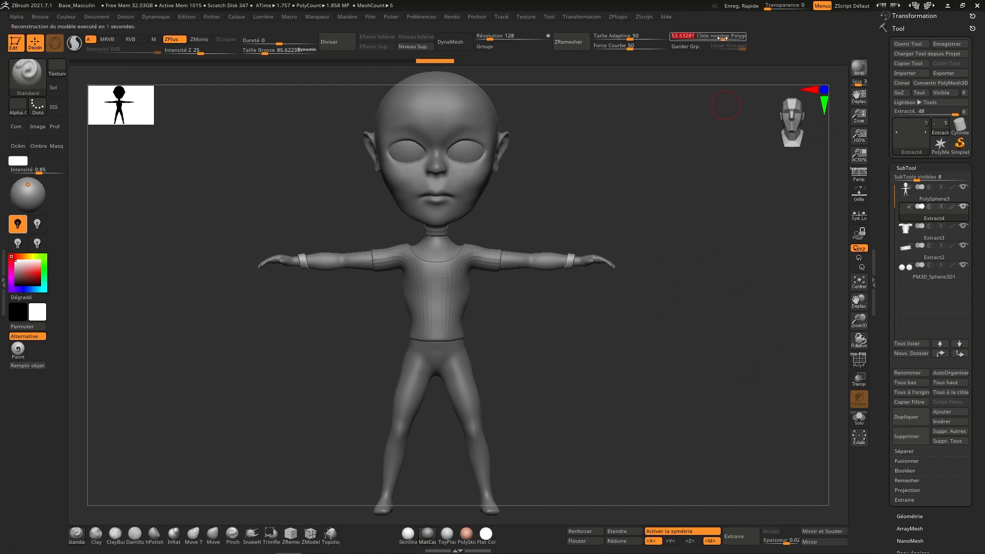
text(1)
key(Return)
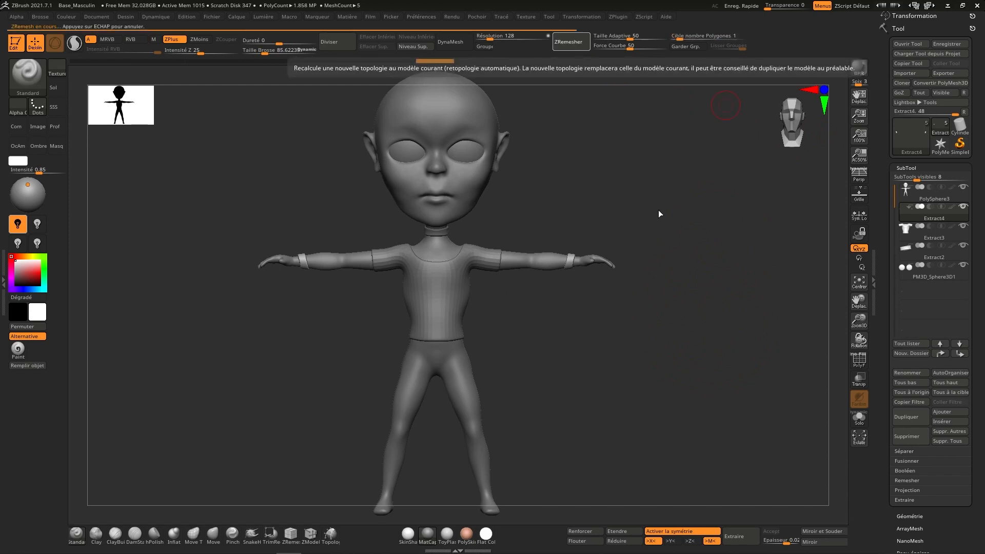
Step: Lower the ZRemesher target polygon count to 0.1 and remesh the wristbands once more
alt+right_drag(635, 217, 422, 337)
alt+right_drag(719, 311, 648, 385)
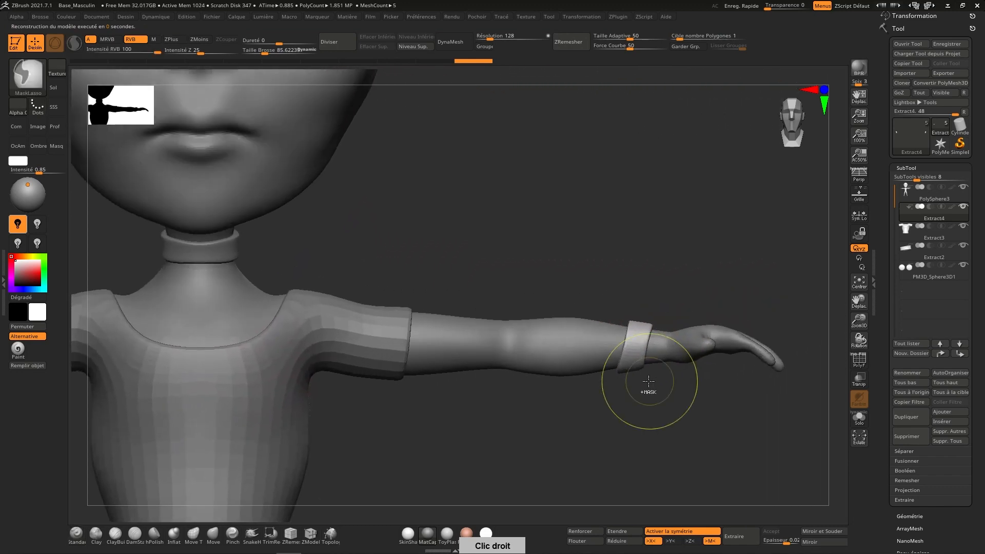
click(706, 35)
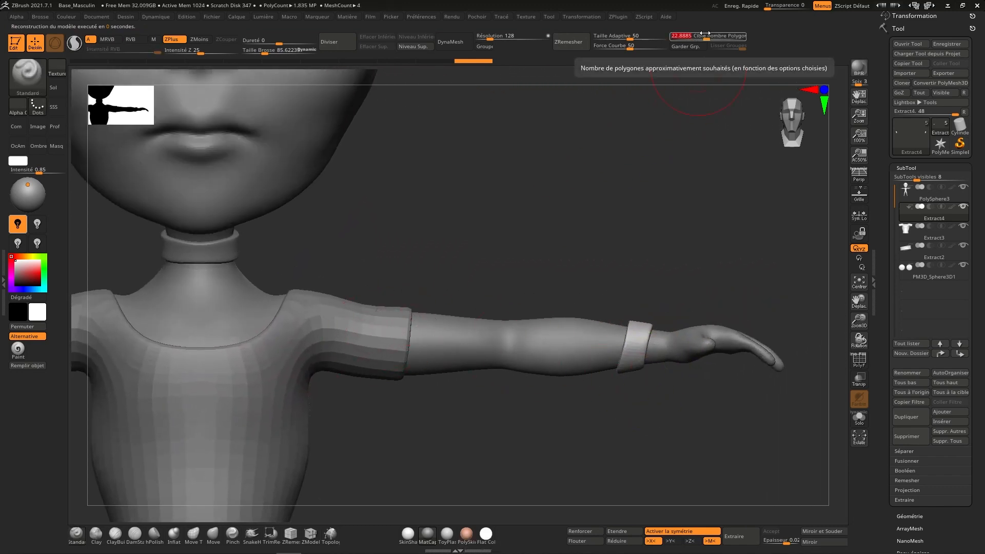
click(570, 44)
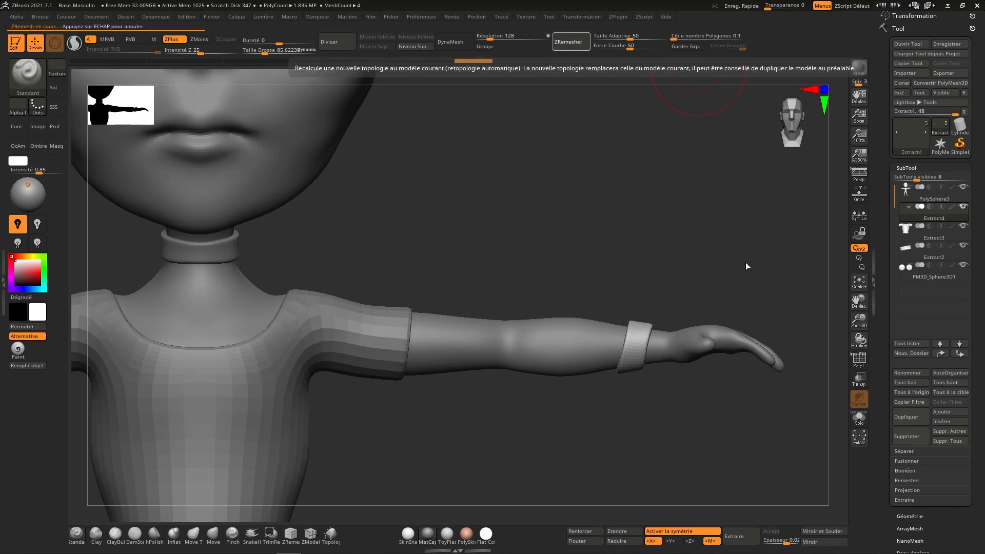
right_drag(714, 281, 815, 219)
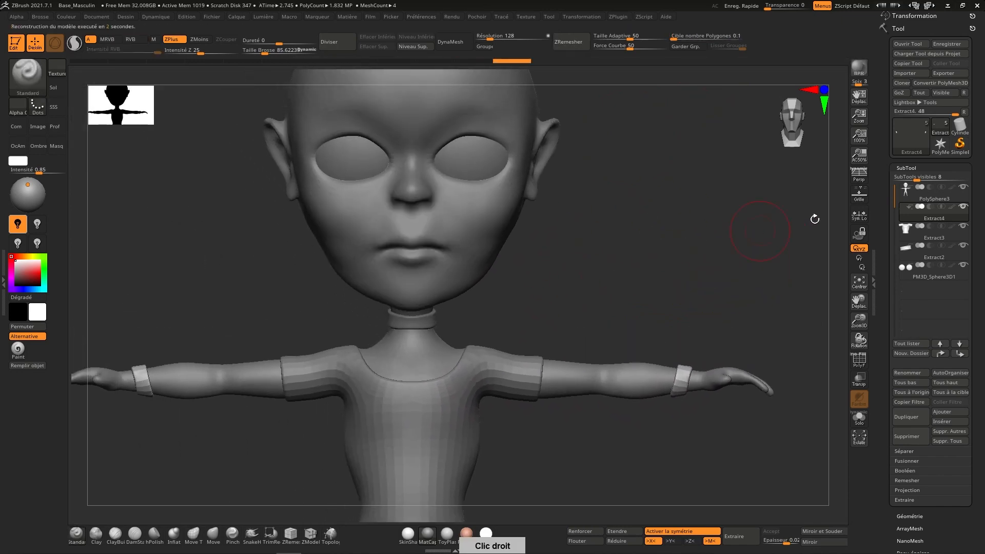
Step: Select the neck collar subtool, set its ZRemesher target polygon count to 0.1 and remesh it
click(935, 253)
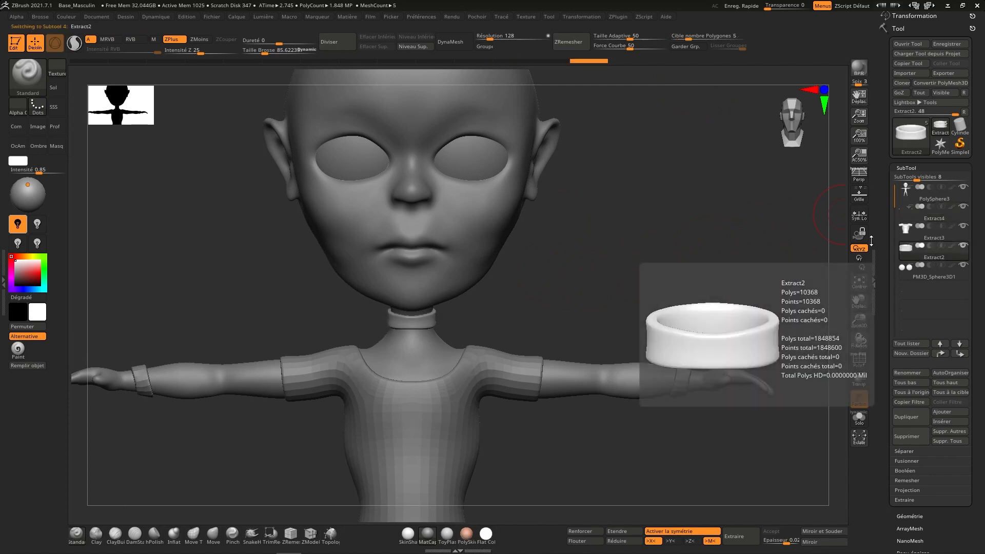
drag(688, 38, 673, 37)
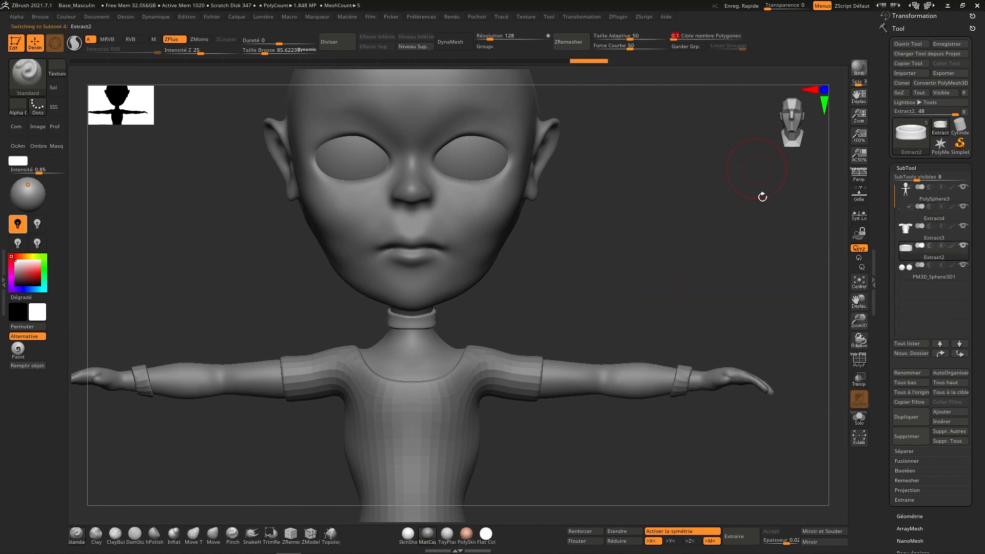
click(569, 42)
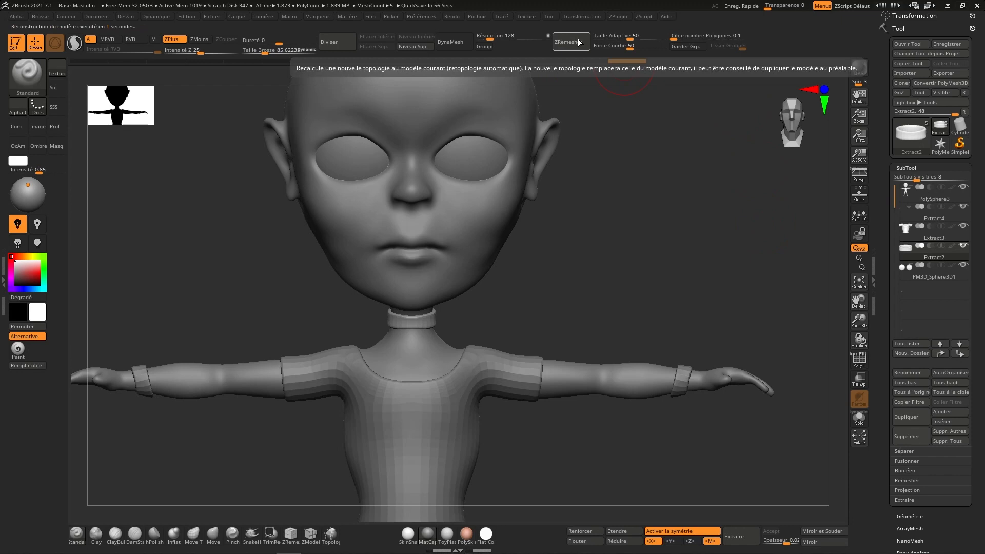
right_drag(665, 341, 822, 264)
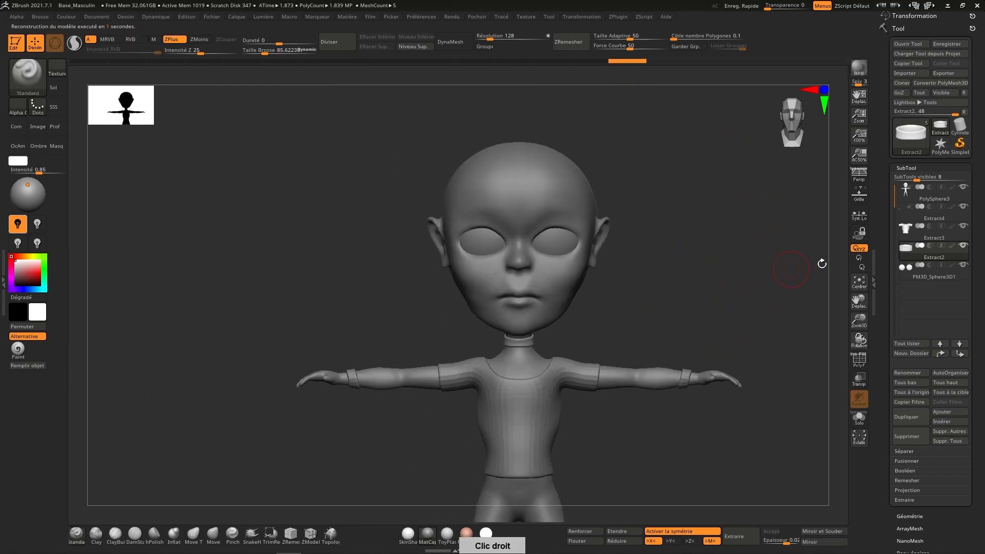
Step: Select the body subtool and lasso-mask the hips and legs down to above the ankles for trousers
click(935, 192)
mouse_move(682, 462)
alt+right_down()
mouse_move(683, 287)
mouse_move(677, 325)
mouse_move(697, 307)
mouse_move(687, 299)
alt+right_up()
key(ctrl)
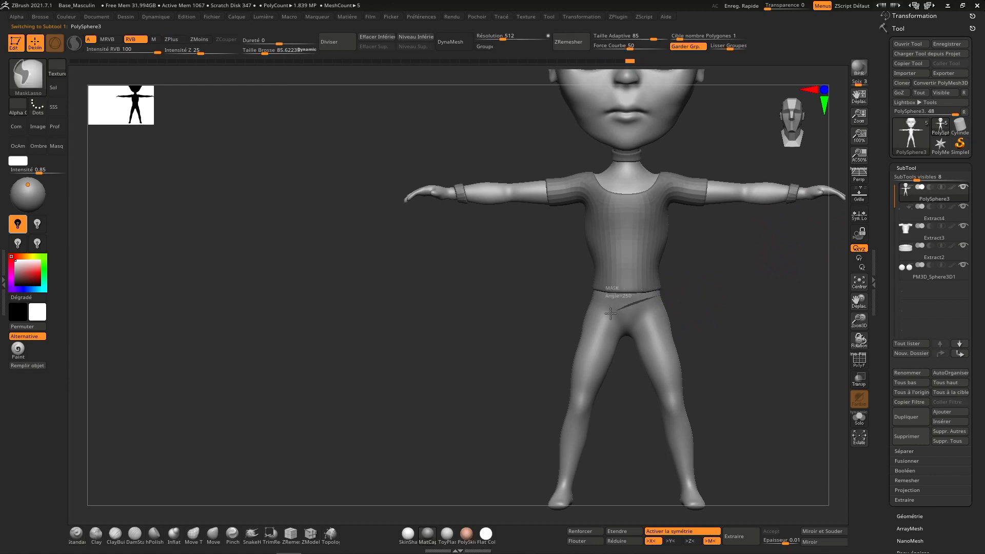
mouse_move(611, 314)
ctrl+mouse_down()
mouse_move(687, 456)
mouse_move(731, 441)
ctrl+mouse_up()
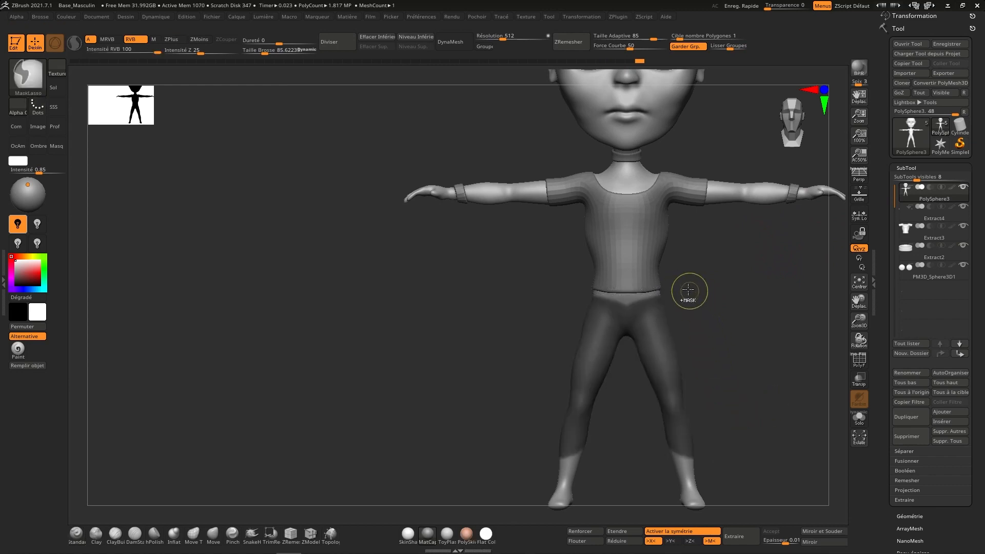
mouse_move(636, 299)
ctrl+mouse_down()
mouse_move(569, 300)
mouse_move(690, 426)
mouse_move(682, 436)
ctrl+mouse_up()
Step: Refine the trouser mask at the waist from the side and extend the leg ends slightly toward the ankles
click(798, 128)
key(ctrl)
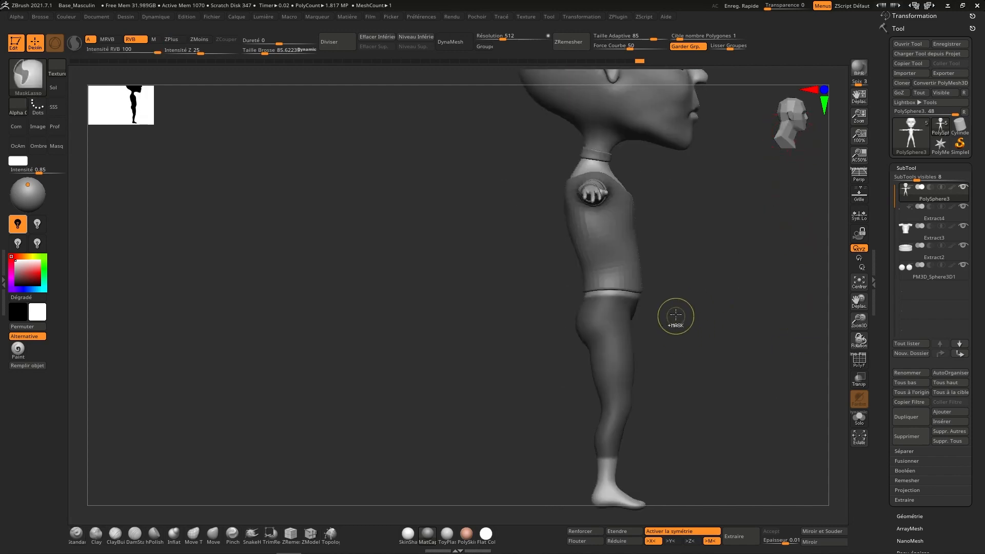
mouse_move(614, 296)
ctrl+mouse_down()
mouse_move(557, 300)
mouse_move(636, 464)
mouse_move(664, 467)
mouse_move(675, 329)
ctrl+mouse_up()
right_drag(723, 294, 675, 392)
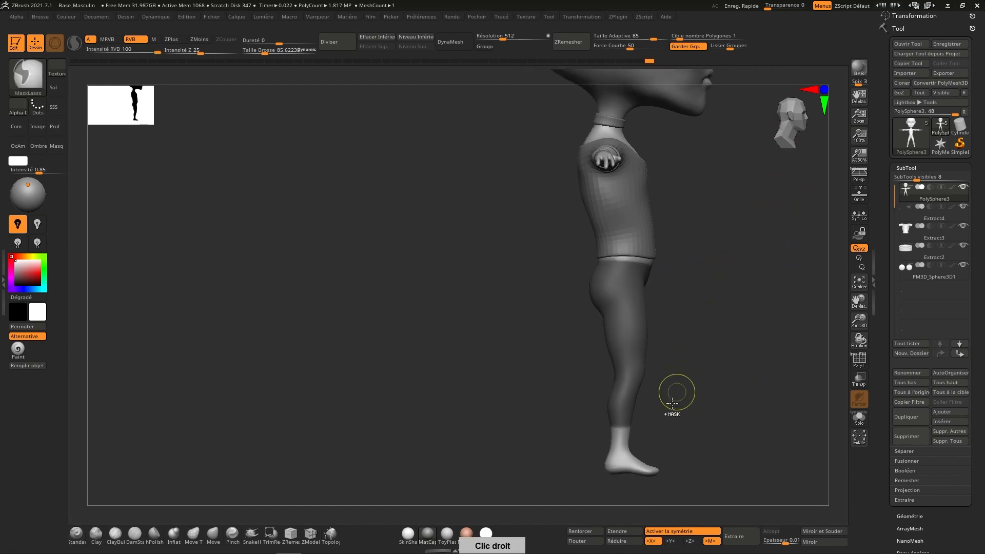
click(789, 129)
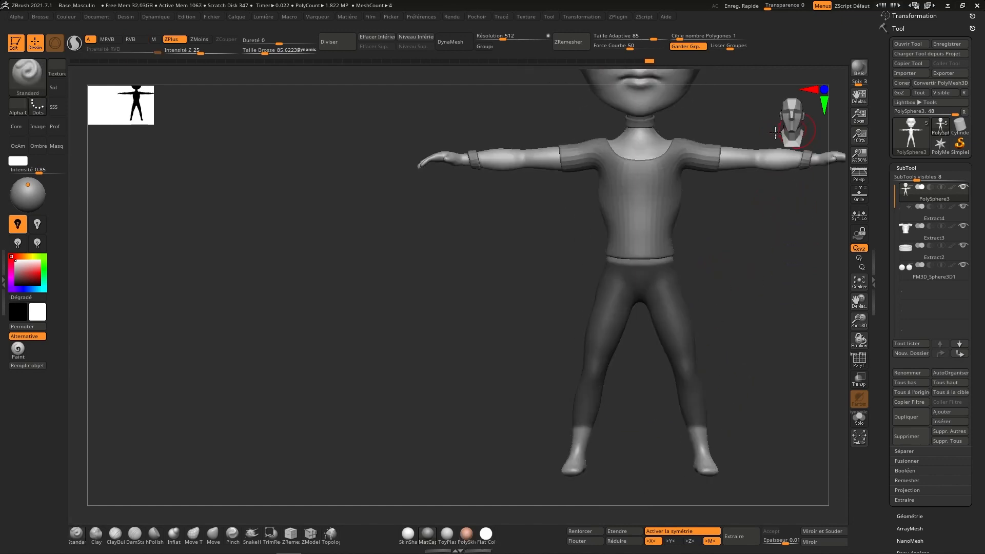
key(ctrl)
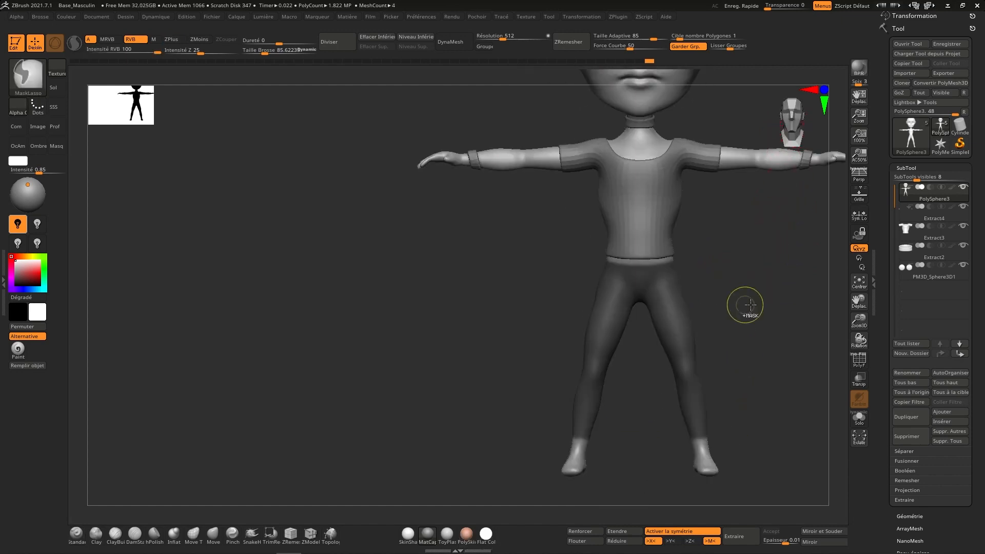
Step: Extract the masked trouser area as a new subtool, accept it and remesh it with ZRemesher
drag(768, 361, 773, 359)
click(745, 533)
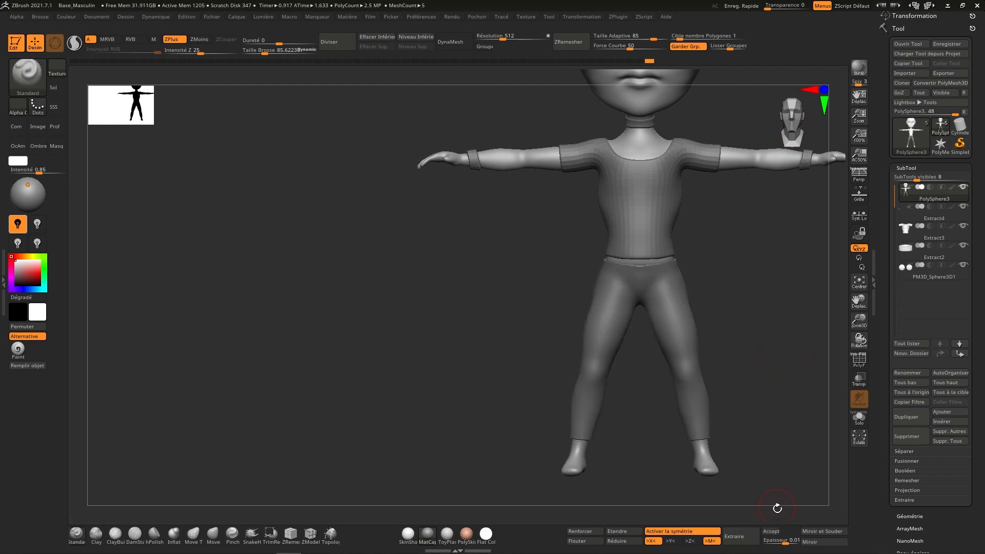
click(771, 532)
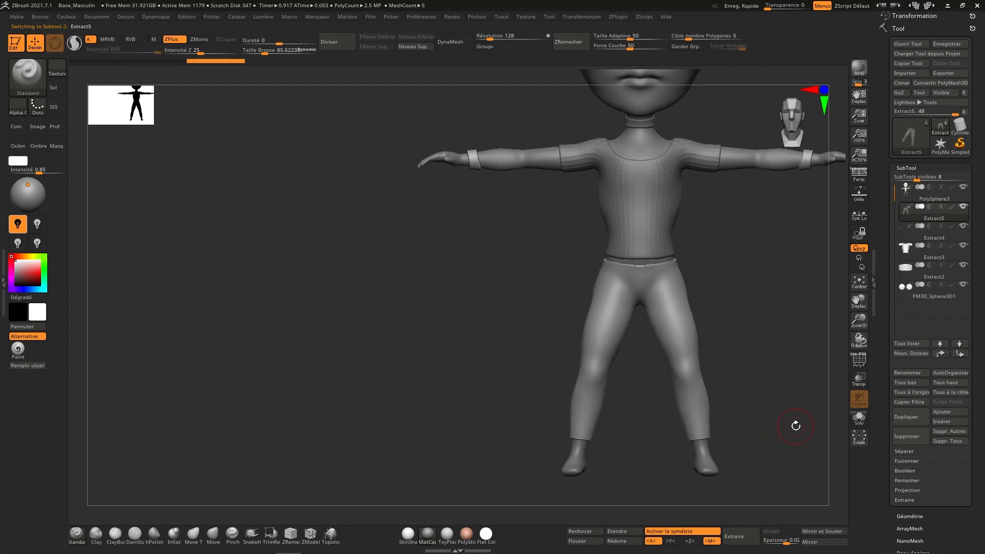
click(568, 42)
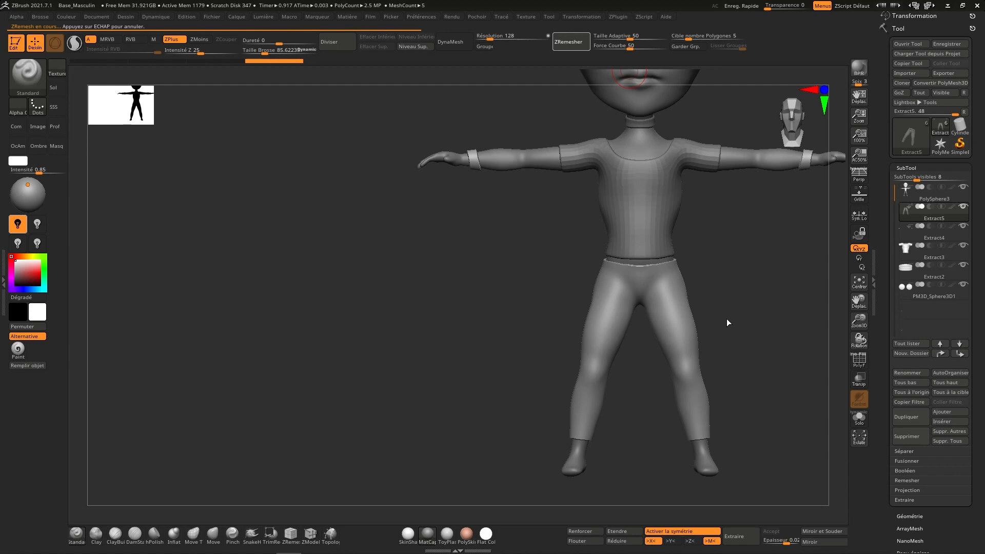
Step: Enlarge the brush and smooth the trousers around the waist, seat and lower legs
key(s)
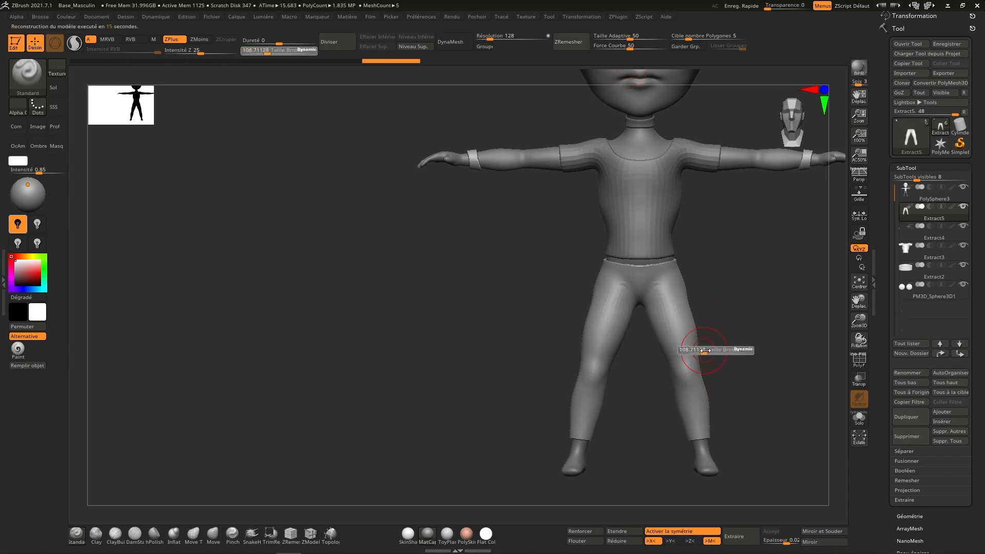
drag(704, 351, 739, 350)
key(shift)
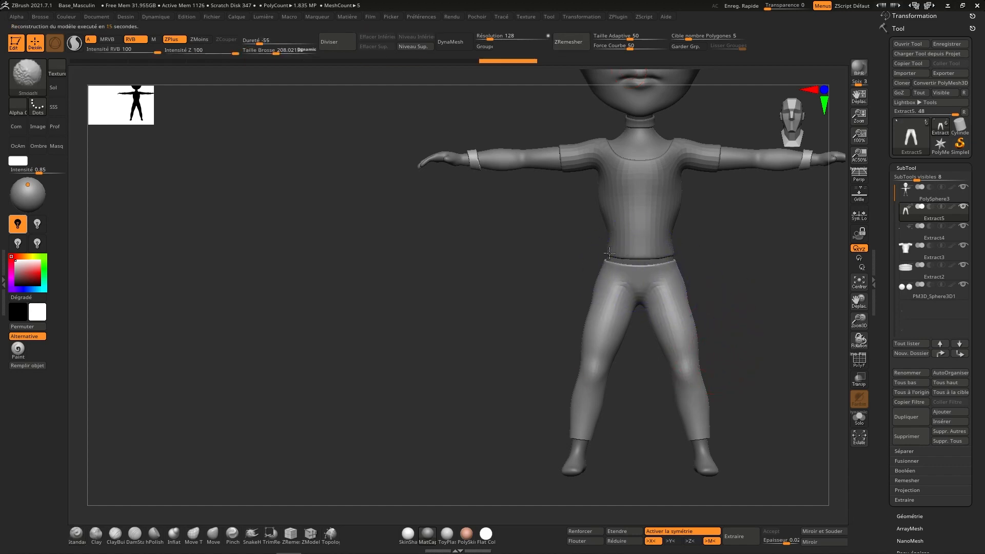
right_drag(610, 252, 626, 275)
right_drag(704, 229, 706, 233)
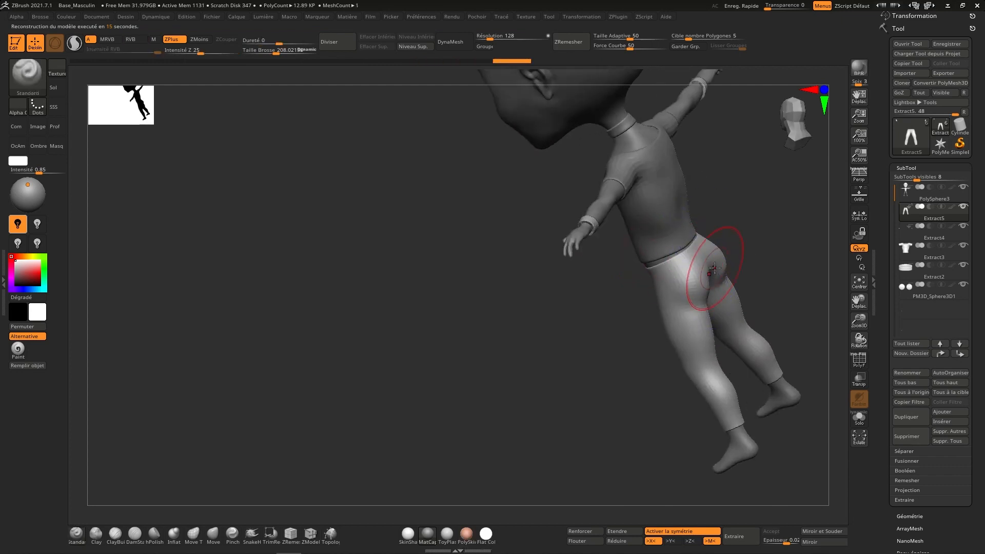
right_drag(711, 269, 711, 318)
right_drag(737, 371, 703, 367)
shift+drag(679, 377, 676, 384)
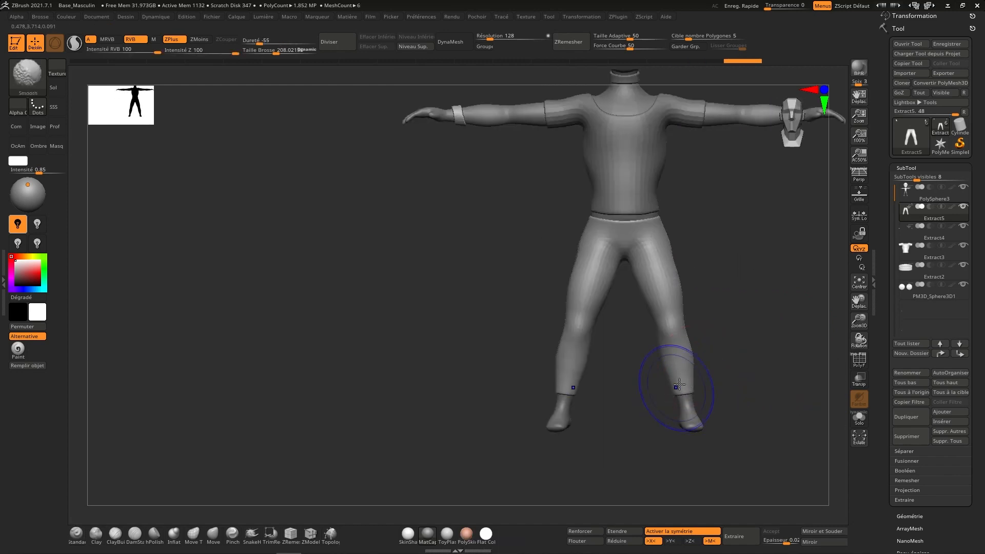
Step: Pull the trouser leg ends outward around the ankles with the Move Topological brush to flare the hems
click(193, 534)
key(s)
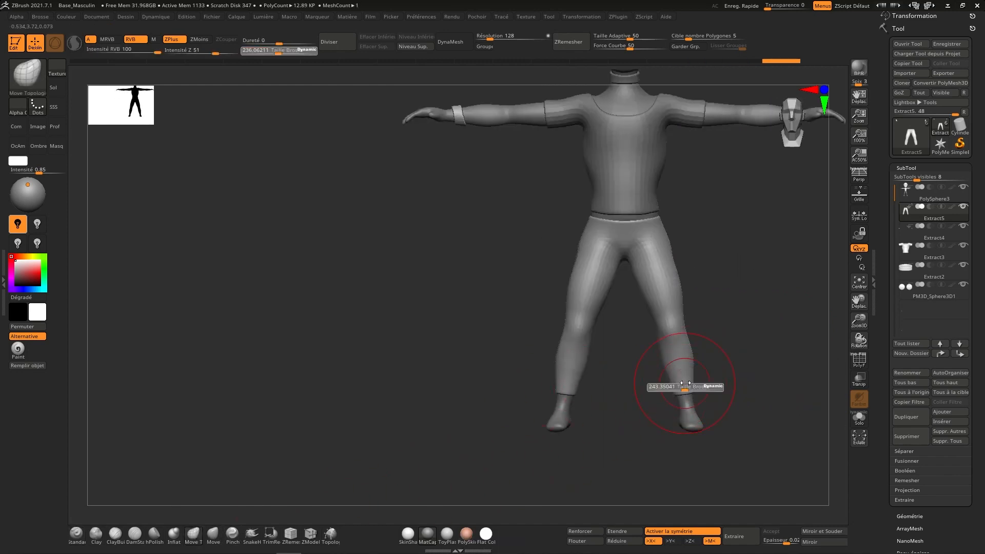
ctrl+right_drag(711, 390, 715, 396)
drag(714, 396, 704, 396)
right_drag(704, 397, 708, 374)
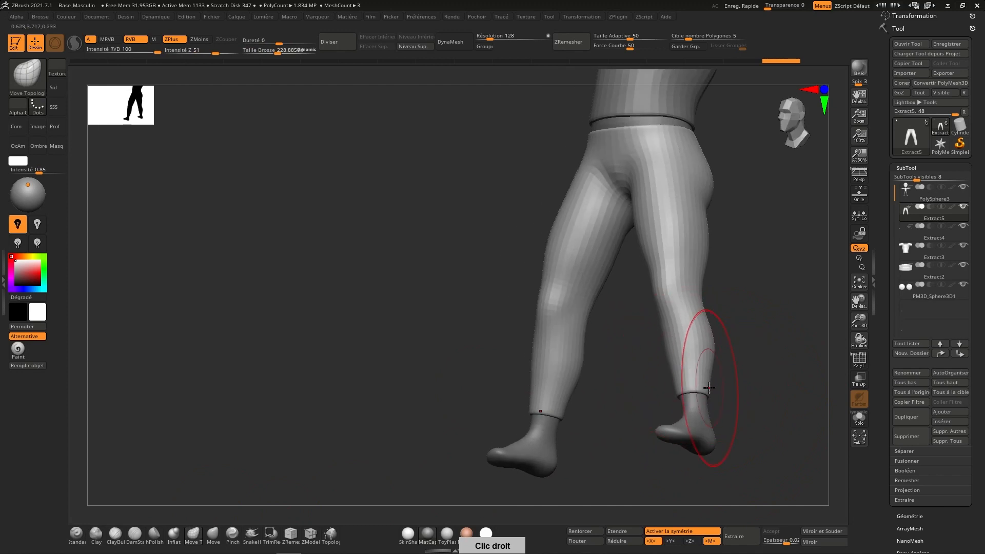
drag(691, 383, 686, 380)
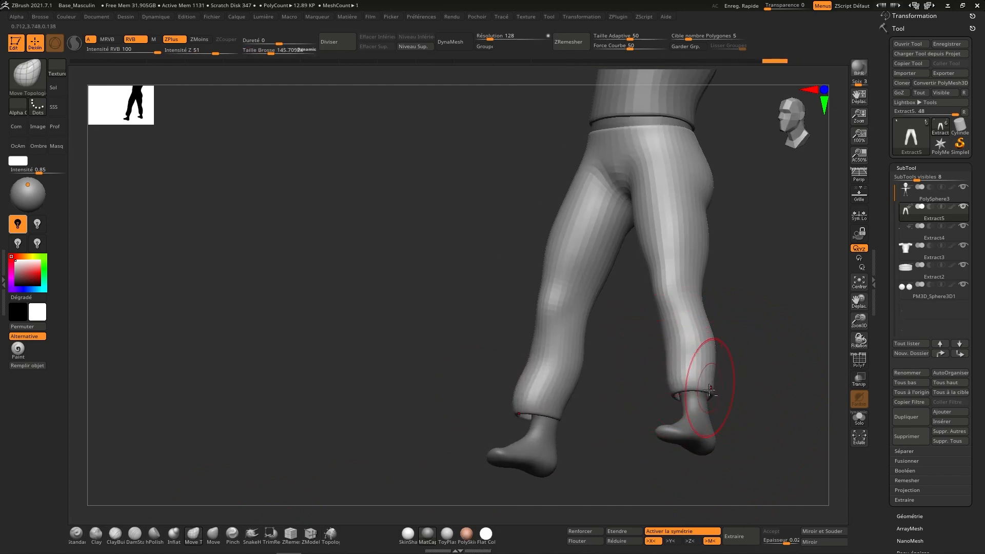
mouse_move(674, 389)
right_down()
mouse_move(660, 399)
mouse_move(670, 378)
mouse_move(660, 401)
mouse_move(696, 409)
mouse_move(700, 397)
mouse_move(696, 427)
right_up()
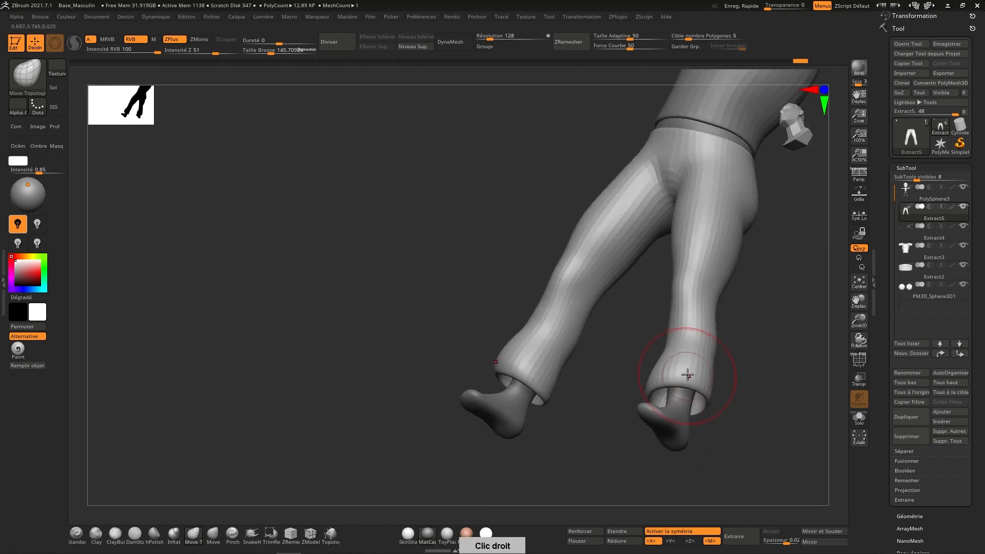
Step: Loosen the trousers along the thighs, knees and waistband, checking the front, side and back
right_drag(657, 347, 644, 319)
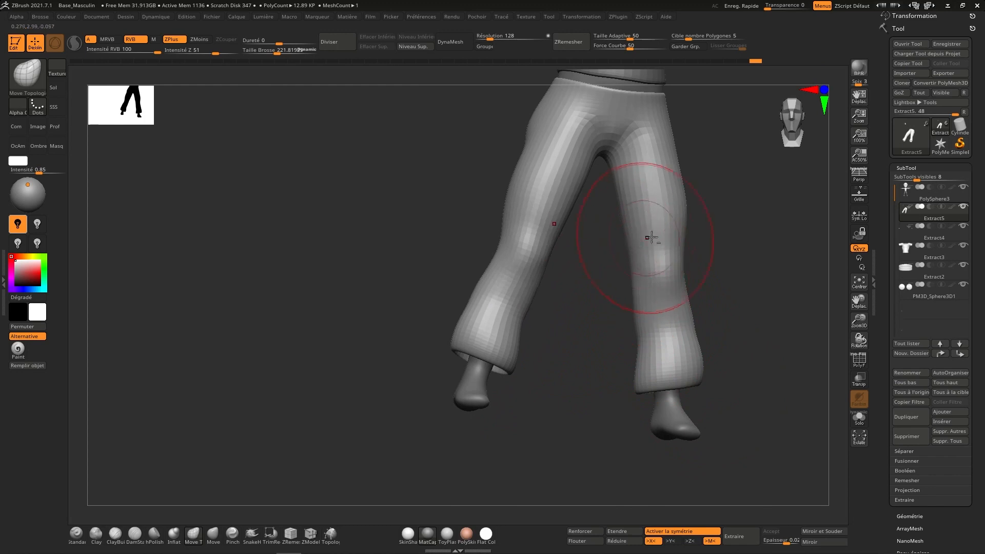
right_drag(652, 237, 682, 234)
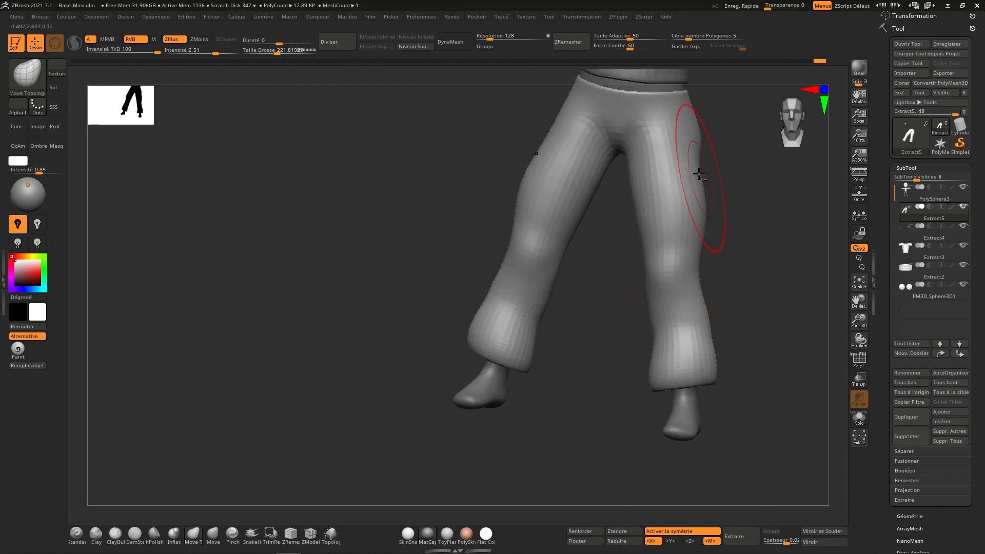
mouse_move(700, 175)
right_down()
mouse_move(685, 289)
mouse_move(625, 259)
mouse_move(626, 319)
mouse_move(631, 268)
mouse_move(685, 186)
right_up()
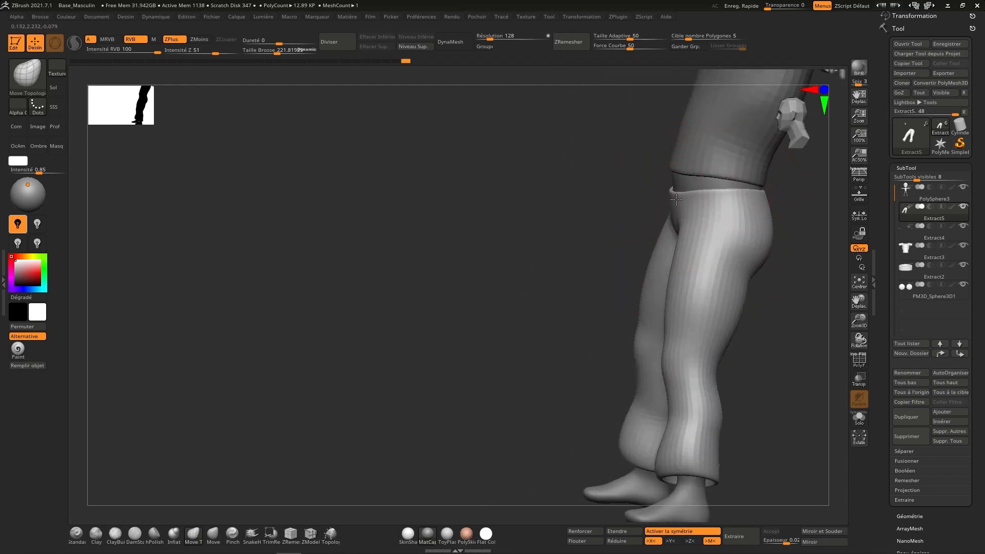
right_drag(710, 202, 791, 233)
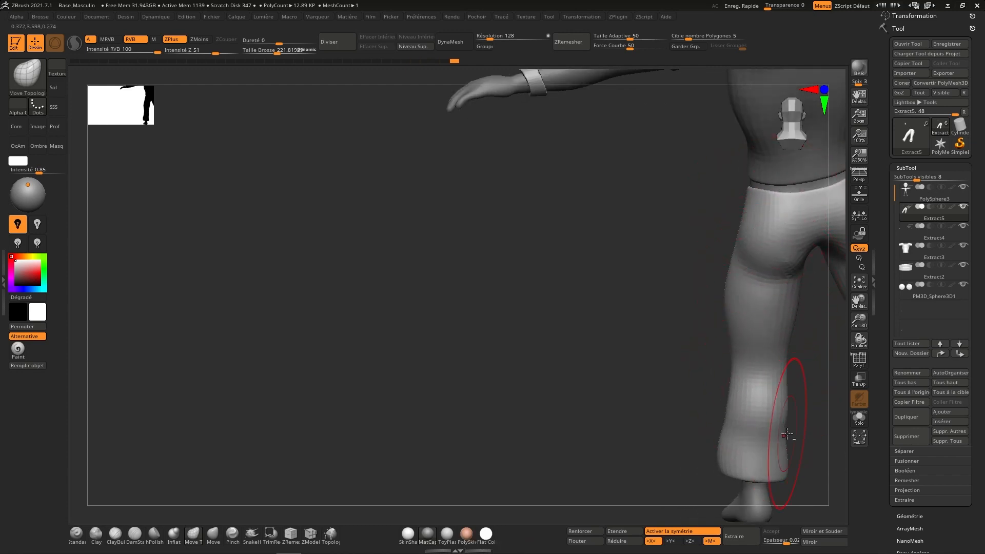
Step: Reshape and smooth the lower trouser legs from behind, and adjust the hem with a smaller brush
drag(787, 434, 790, 435)
shift+drag(741, 385, 719, 469)
key(s)
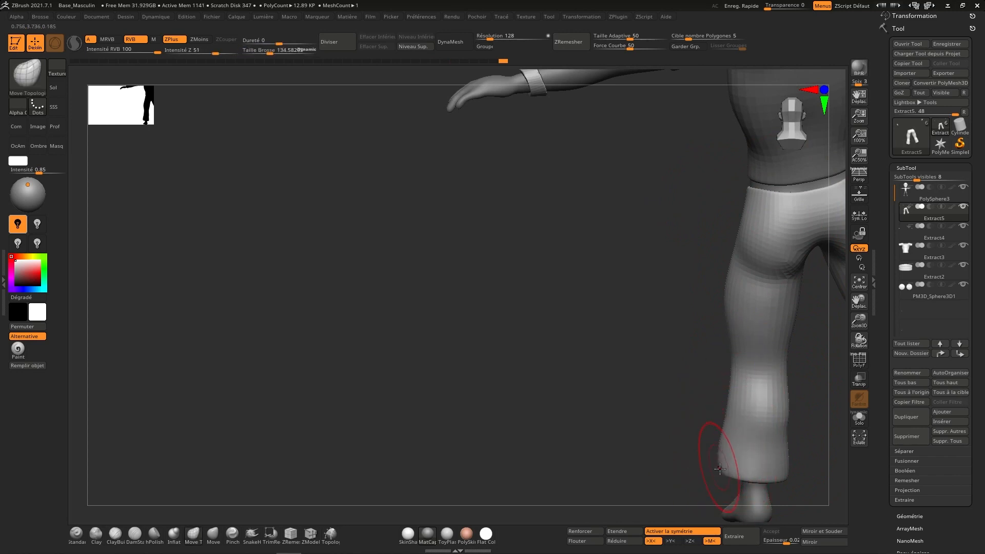
mouse_move(716, 469)
right_down()
mouse_move(754, 440)
mouse_move(719, 468)
mouse_move(734, 466)
mouse_move(730, 475)
mouse_move(694, 474)
right_up()
drag(692, 452, 685, 442)
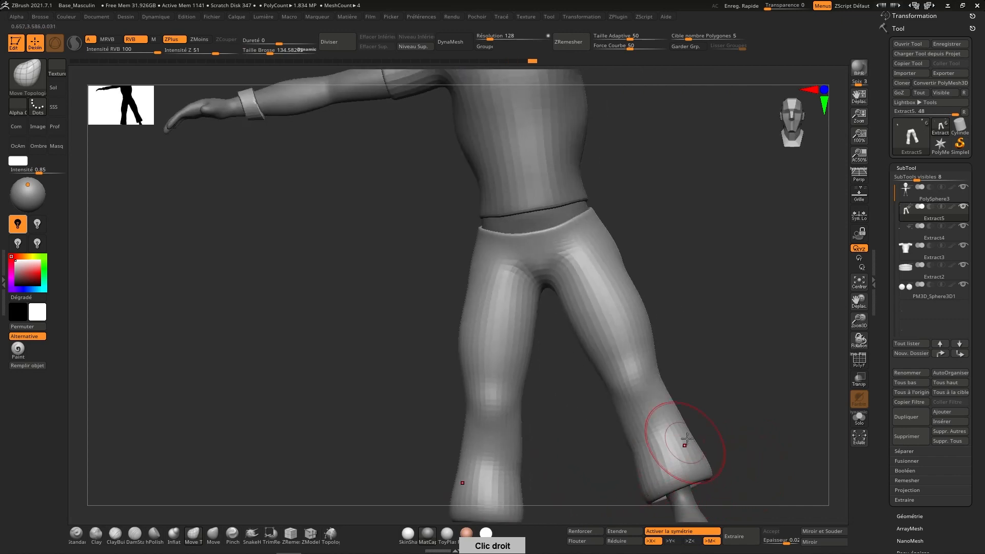
Step: Remesh the trousers, set the ZRemesher target polygon count to 1 and remesh them again
click(798, 122)
ctrl+right_drag(732, 278, 652, 292)
alt+right_drag(651, 291, 711, 197)
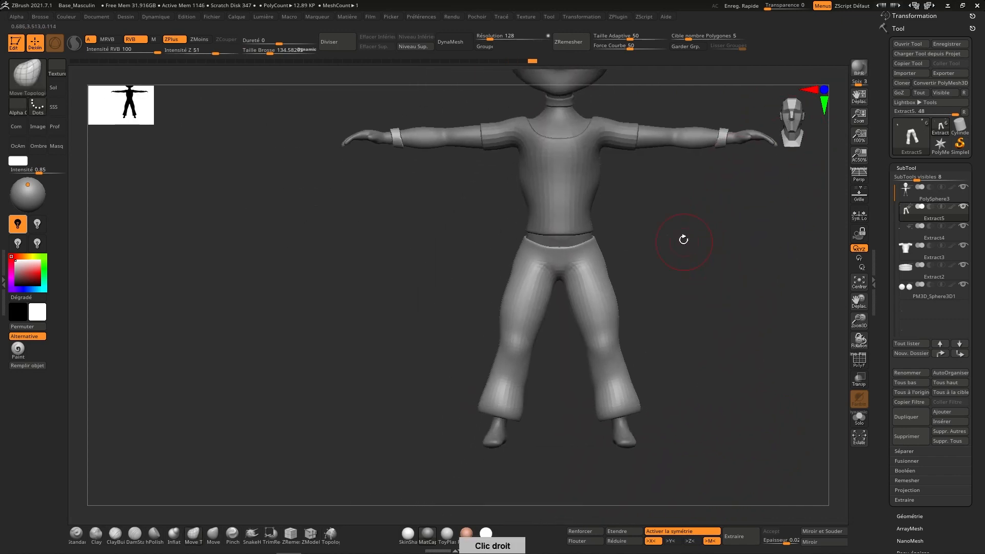
click(576, 43)
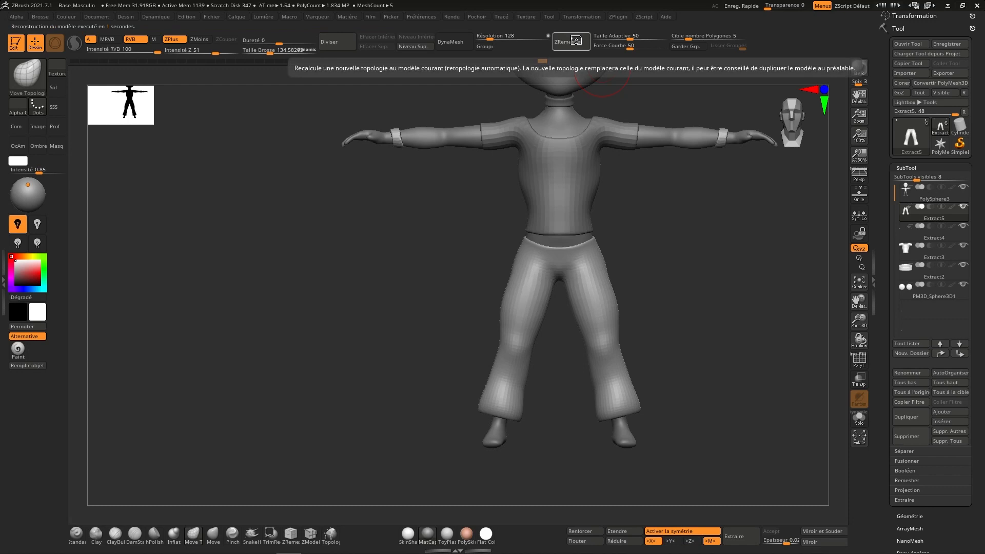
mouse_move(684, 348)
right_down()
mouse_move(626, 356)
mouse_move(684, 350)
right_up()
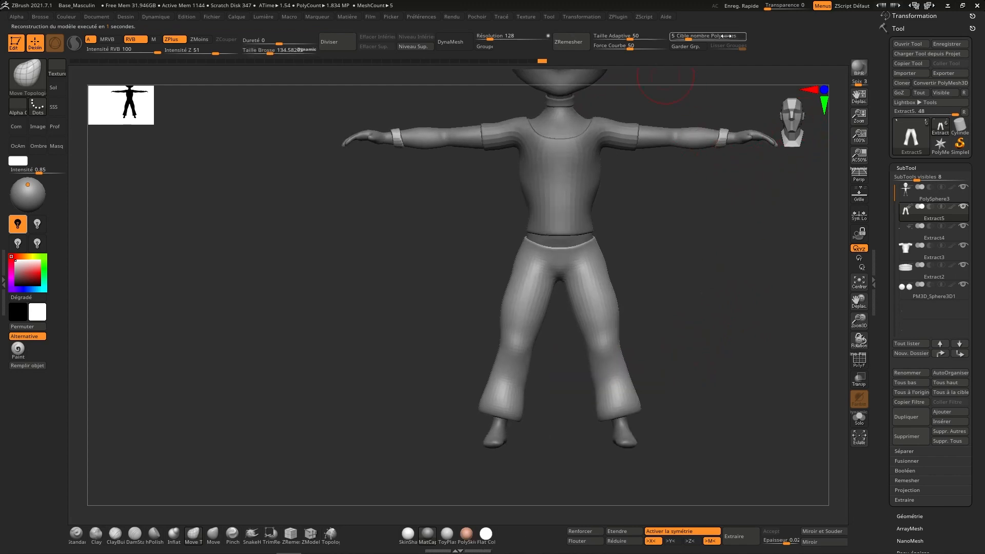
drag(727, 36, 724, 37)
text(1)
key(Return)
click(568, 42)
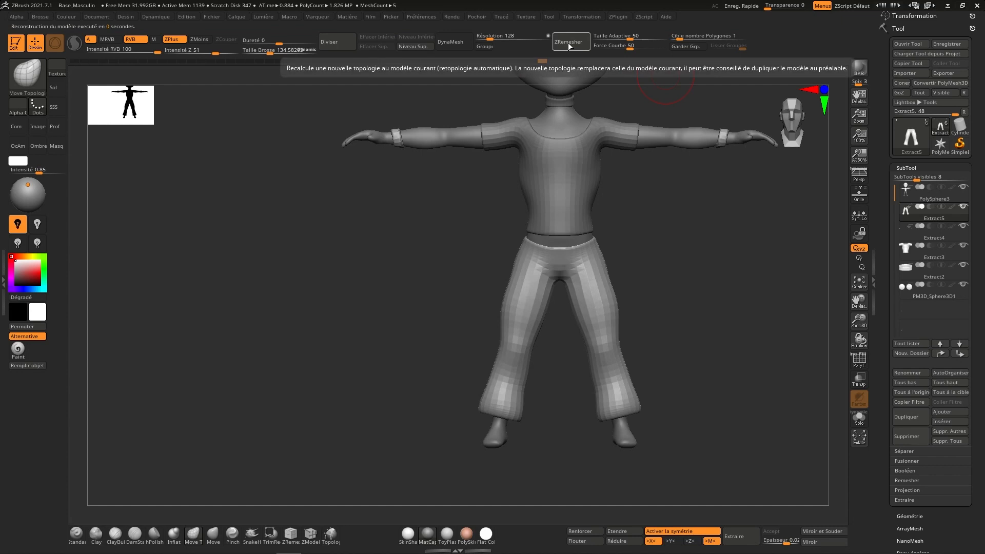
mouse_move(732, 328)
right_down()
mouse_move(689, 344)
mouse_move(732, 333)
right_up()
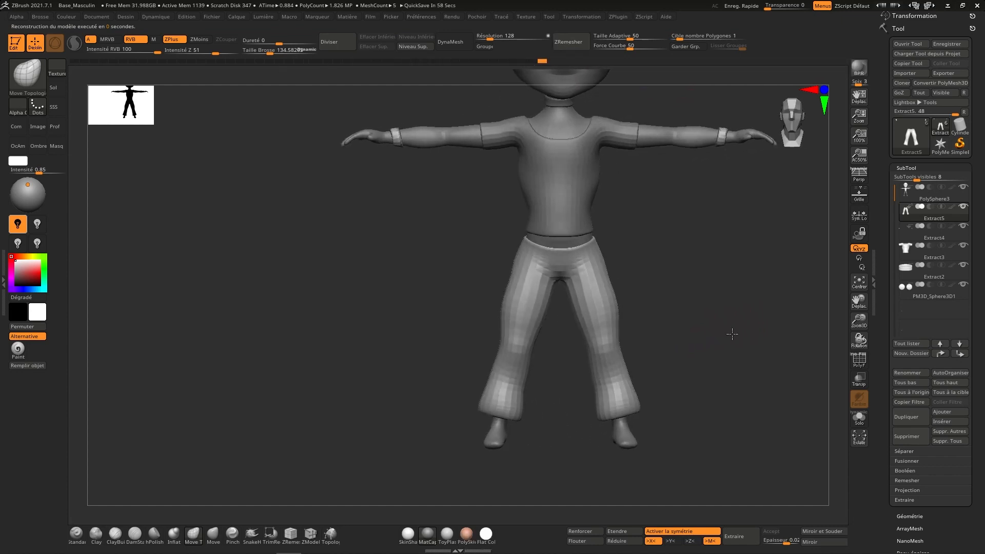
Step: Select the body subtool, mask both feet up to above the ankles and check the mask in isolation
click(791, 133)
click(941, 203)
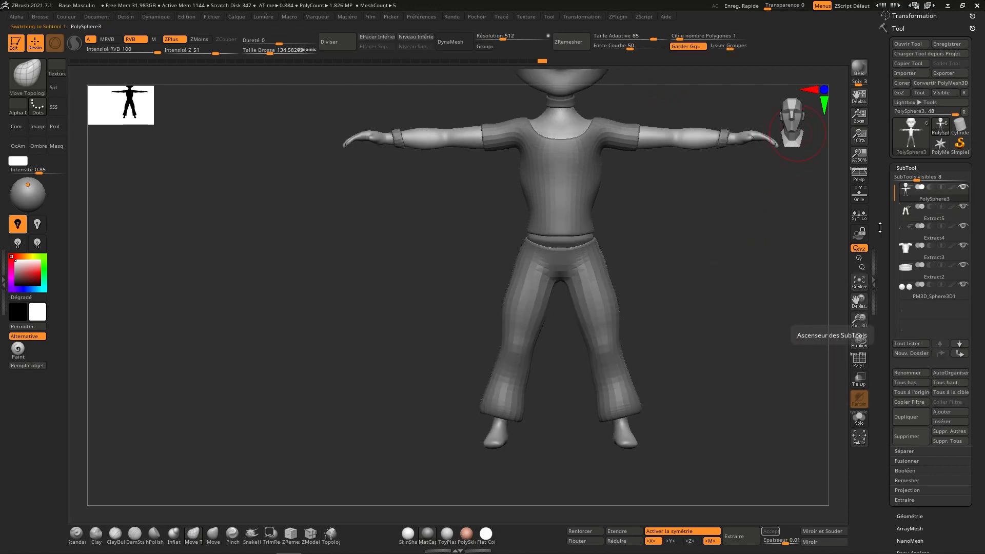
key(ctrl)
mouse_move(633, 404)
ctrl+mouse_down()
mouse_move(583, 466)
mouse_move(671, 390)
mouse_move(609, 392)
mouse_move(580, 436)
mouse_move(700, 475)
mouse_move(698, 462)
ctrl+mouse_up()
key(ctrl+z)
click(859, 416)
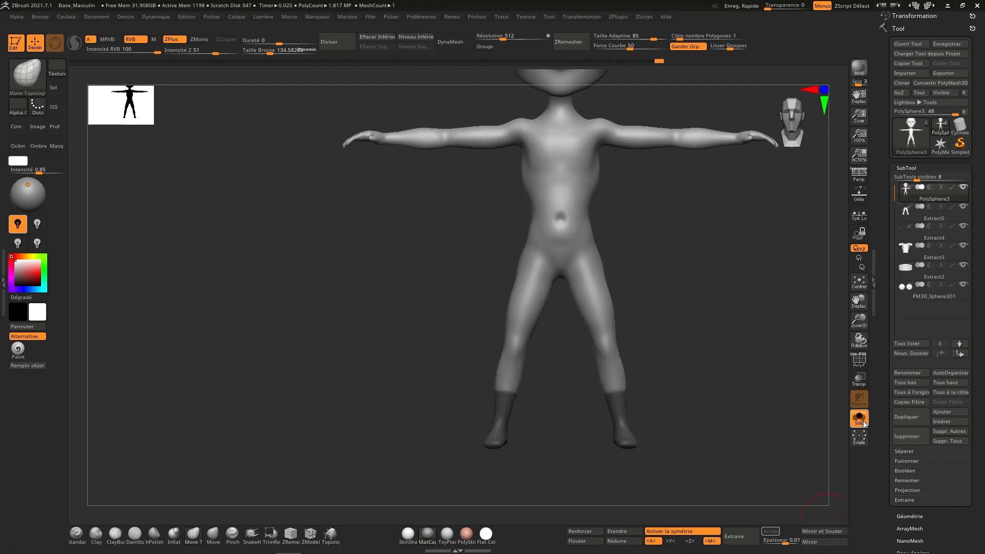
click(859, 417)
Step: Extract the masked feet as a shoe subtool, accept it and remesh it with ZRemesher
click(771, 531)
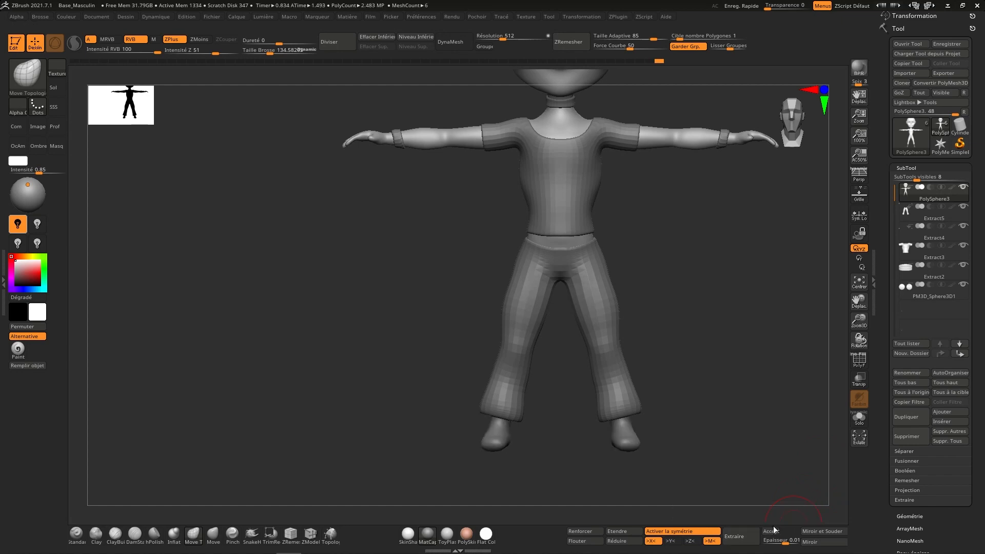
click(771, 531)
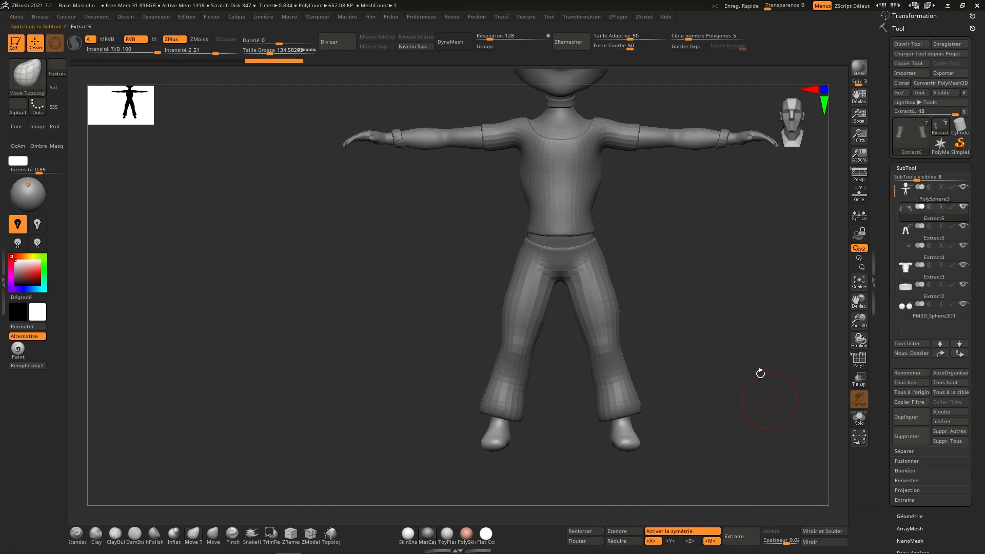
click(578, 43)
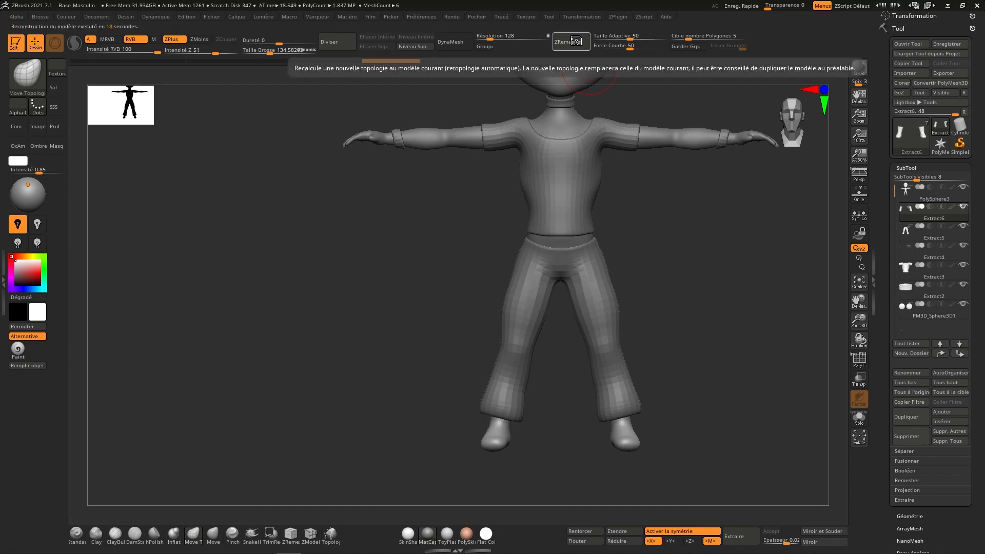
Step: From the side view, mask the upper part of the shoes so that only the soles stay unmasked
drag(798, 125, 782, 129)
mouse_move(657, 391)
ctrl+right_down()
mouse_move(637, 411)
mouse_move(656, 370)
ctrl+right_up()
ctrl+click(31, 85)
ctrl+click(128, 86)
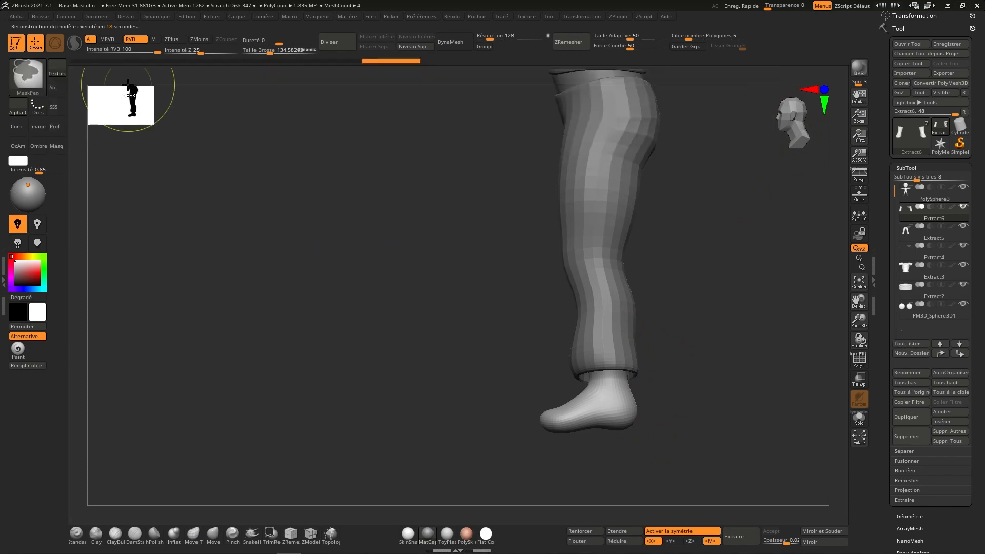
ctrl+click(504, 479)
Step: Activate the transform gizmo and reposition it from the head down onto the sole of the shoe
key(r)
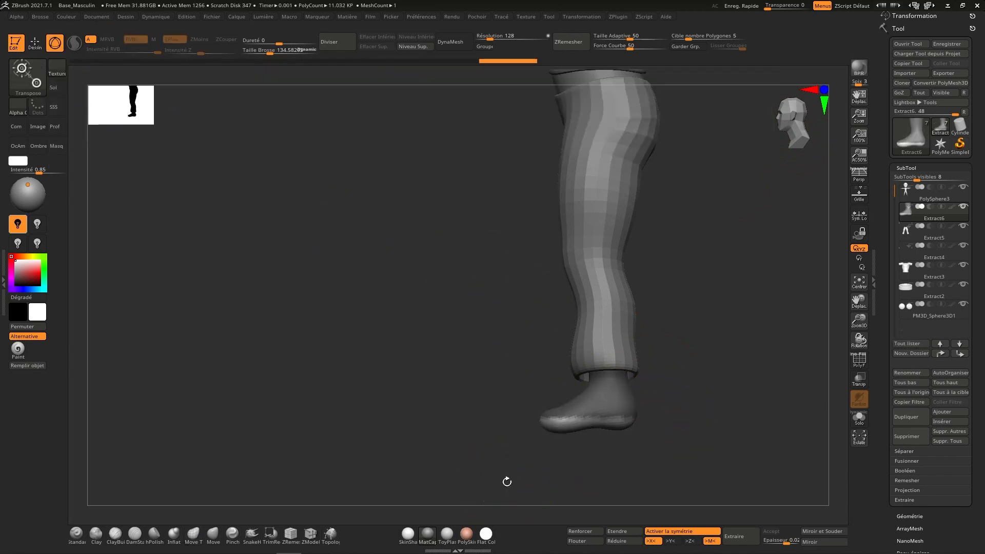
ctrl+right_drag(650, 382, 633, 477)
alt+right_drag(628, 284, 610, 454)
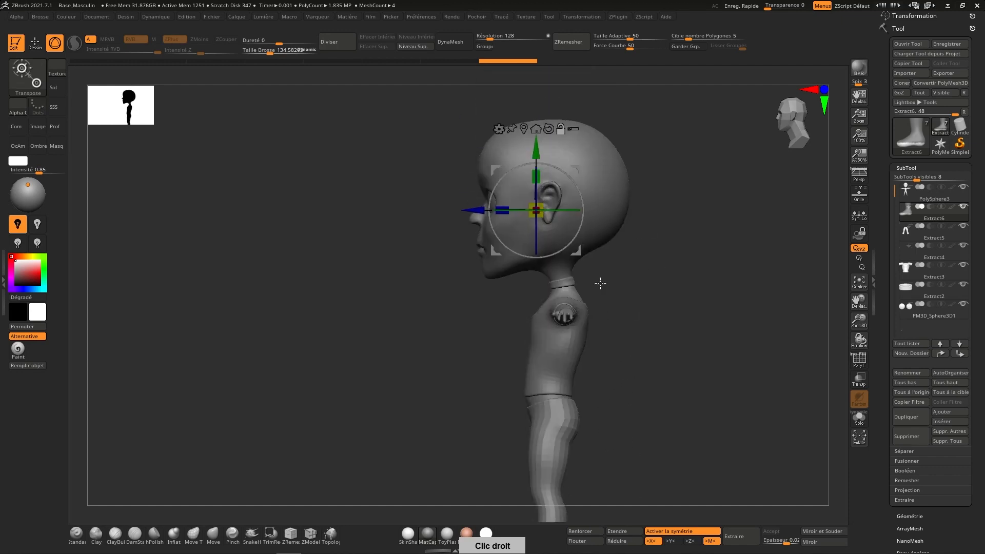
alt+drag(536, 147, 536, 419)
alt+right_drag(573, 439, 620, 215)
alt+drag(582, 195, 582, 284)
ctrl+right_drag(608, 326, 557, 496)
alt+right_drag(589, 423, 630, 393)
ctrl+right_drag(549, 454, 548, 401)
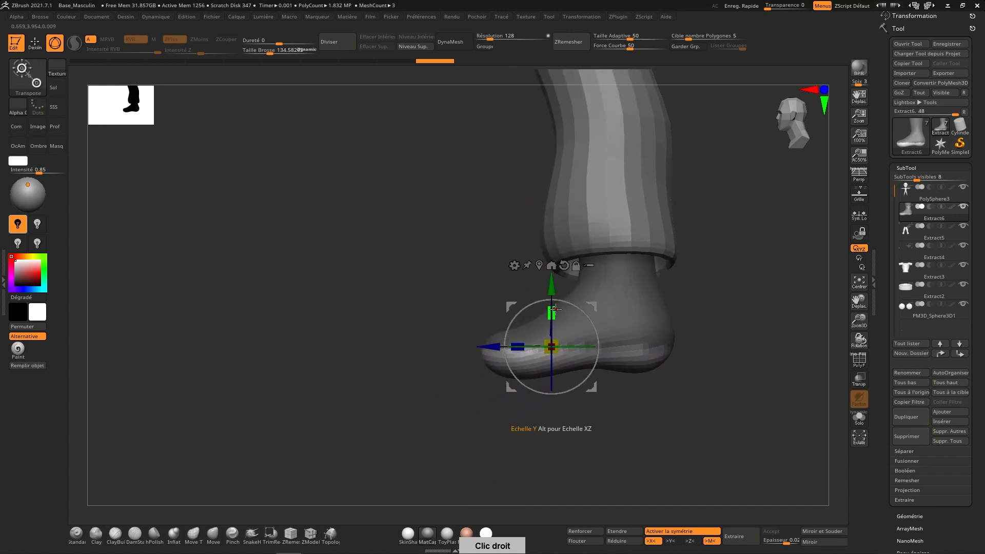
Step: Flatten the unmasked soles along Y, move them down about 0.08 and remesh the shoes
drag(556, 310, 545, 489)
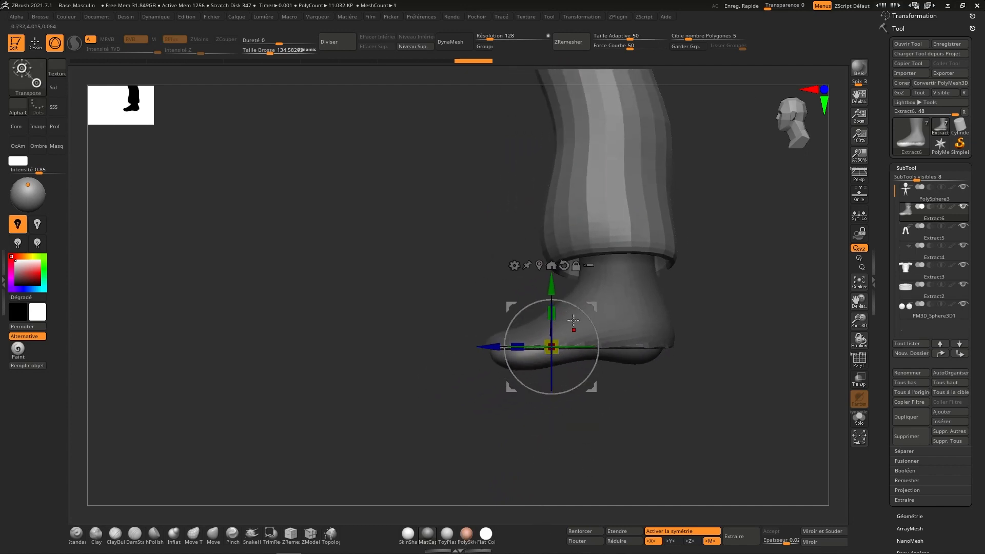
drag(551, 279, 551, 304)
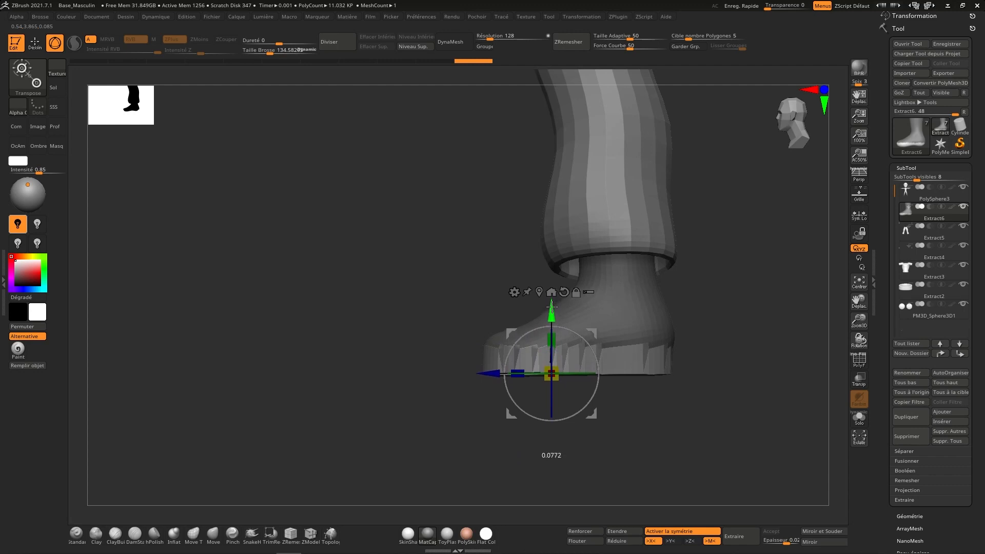
click(576, 45)
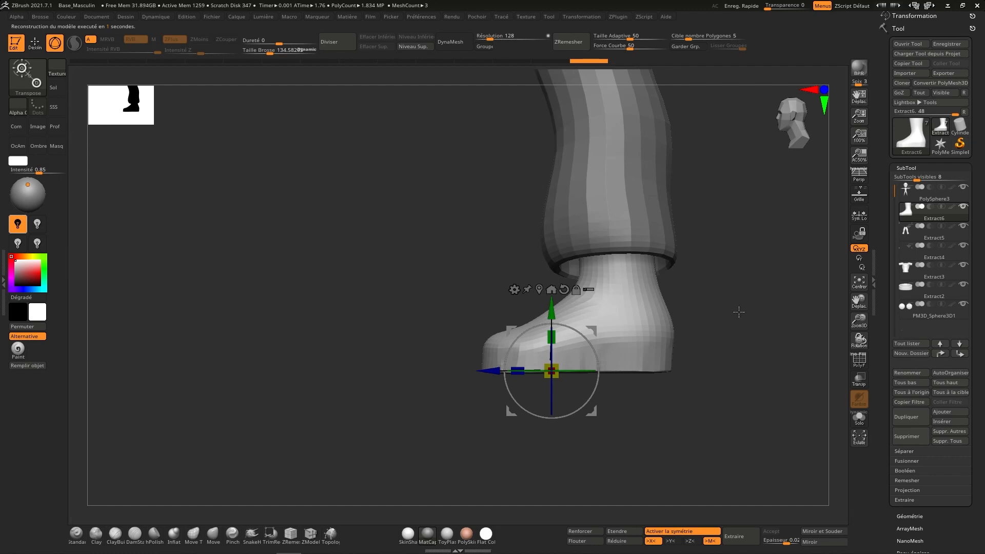
Step: Smooth the sides and heels of both shoes and remesh them with ZRemesher
key(q)
mouse_move(800, 125)
right_down()
mouse_move(772, 285)
mouse_move(693, 352)
mouse_move(721, 337)
mouse_move(701, 378)
mouse_move(710, 297)
mouse_move(684, 347)
right_up()
key(shift)
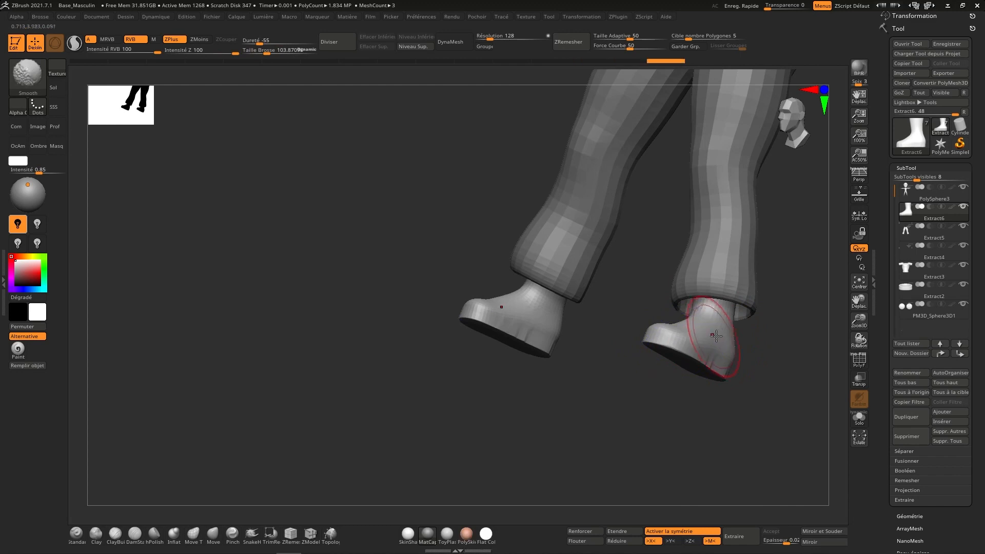
mouse_move(708, 330)
shift+mouse_down()
mouse_move(699, 341)
mouse_move(710, 367)
shift+mouse_up()
click(568, 41)
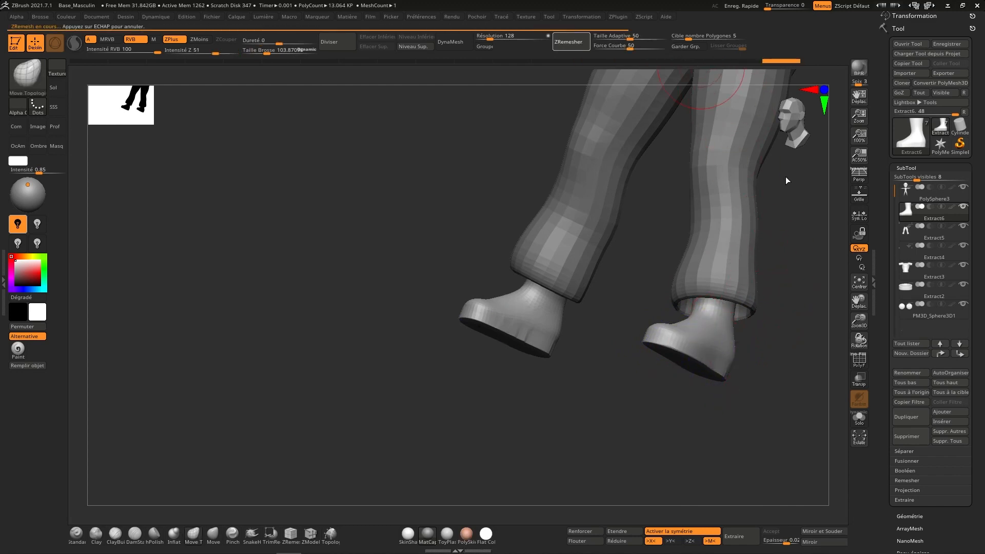
shift+drag(528, 336, 505, 330)
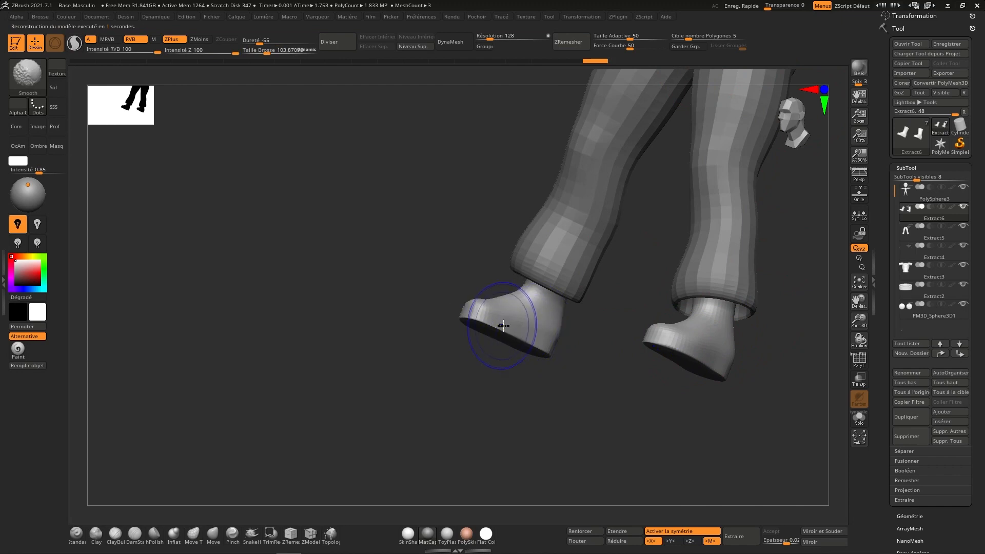
click(569, 41)
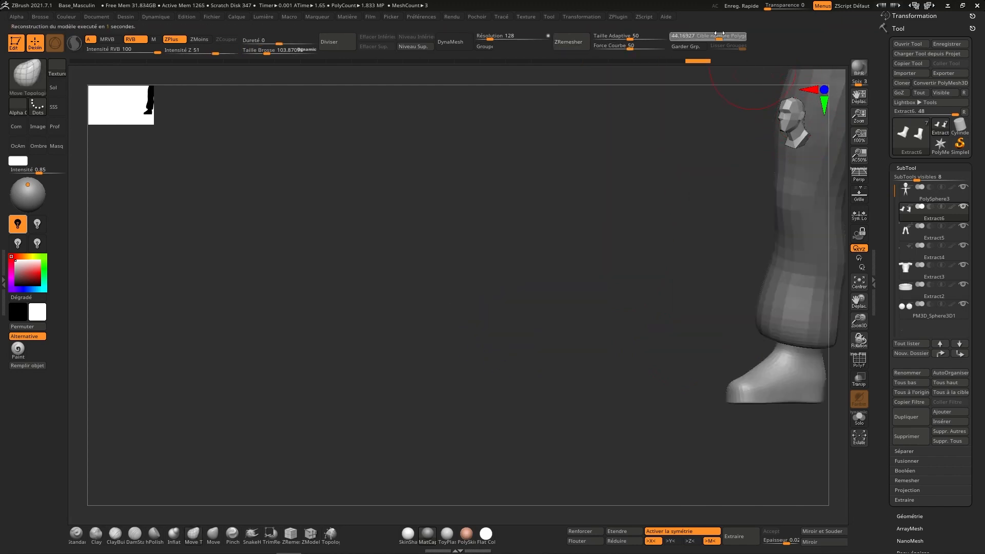
Step: Lower the ZRemesher target polygon count to 1 and remesh the shoes again
drag(688, 35, 715, 35)
key(Return)
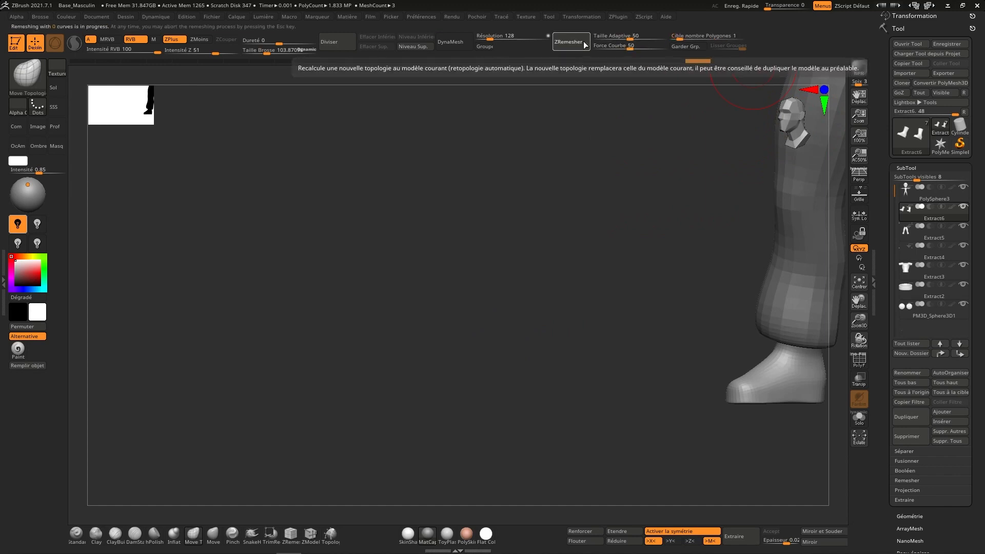
right_drag(782, 347, 730, 260)
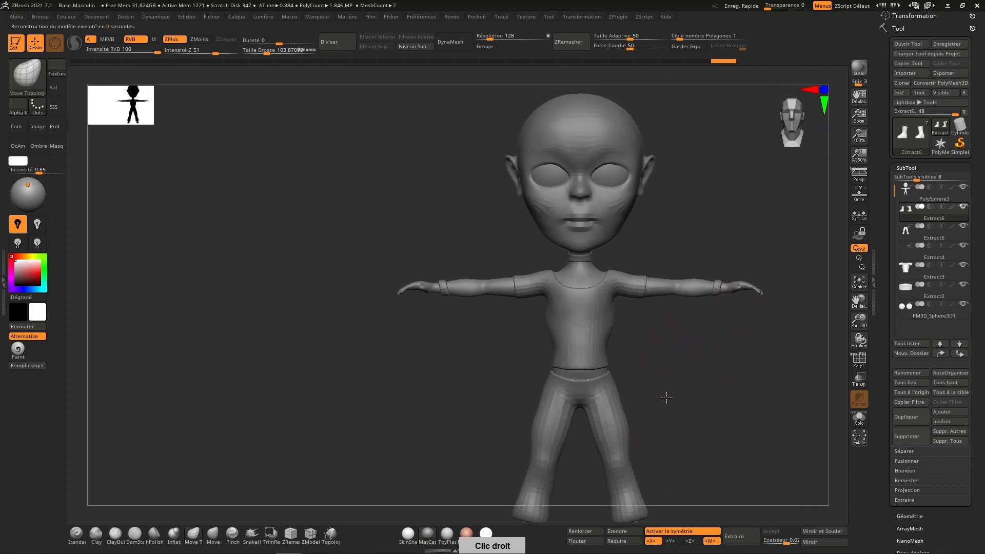
right_drag(667, 397, 687, 359)
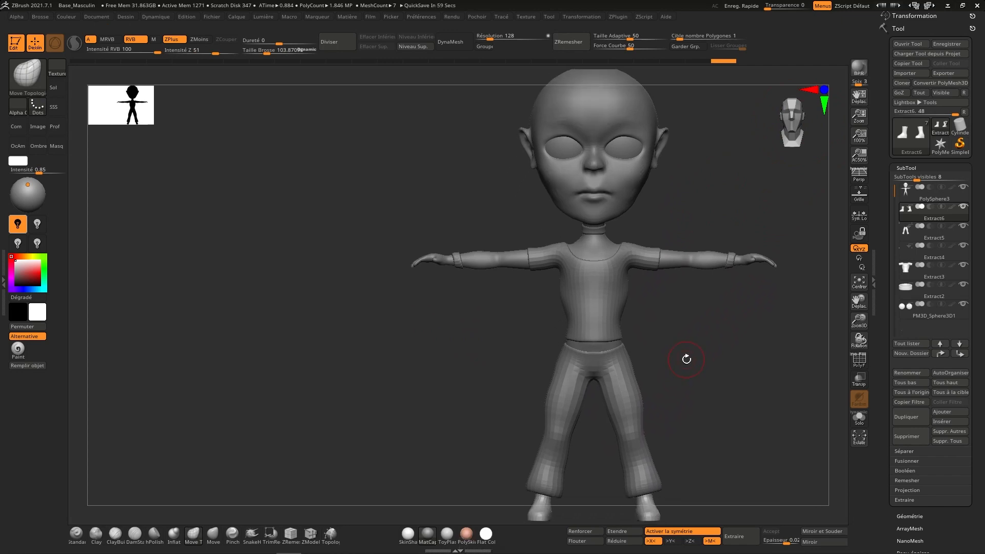
Step: Select the body subtool and mask the torso, hips and arms down to the forearms using MaskLasso
key(ctrl)
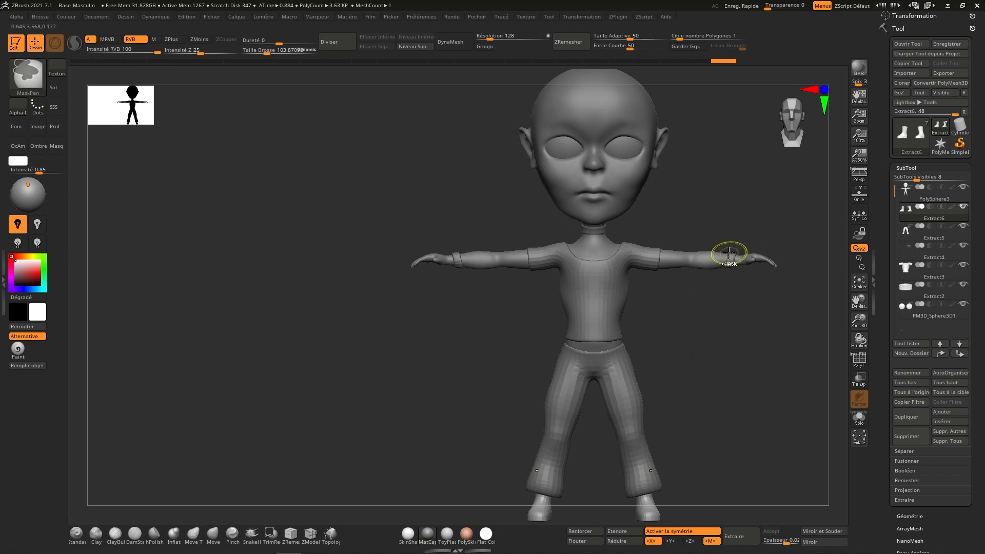
key(b)
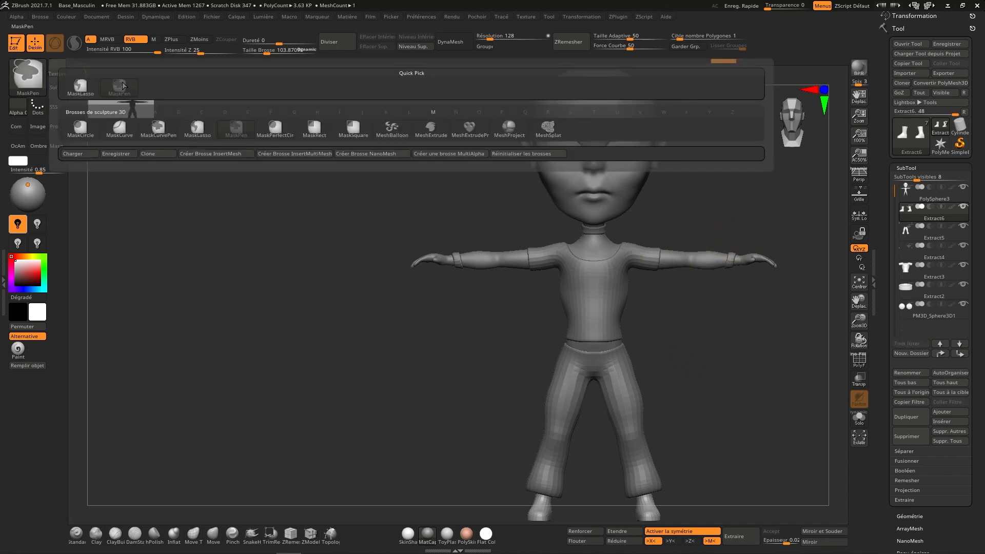
click(97, 94)
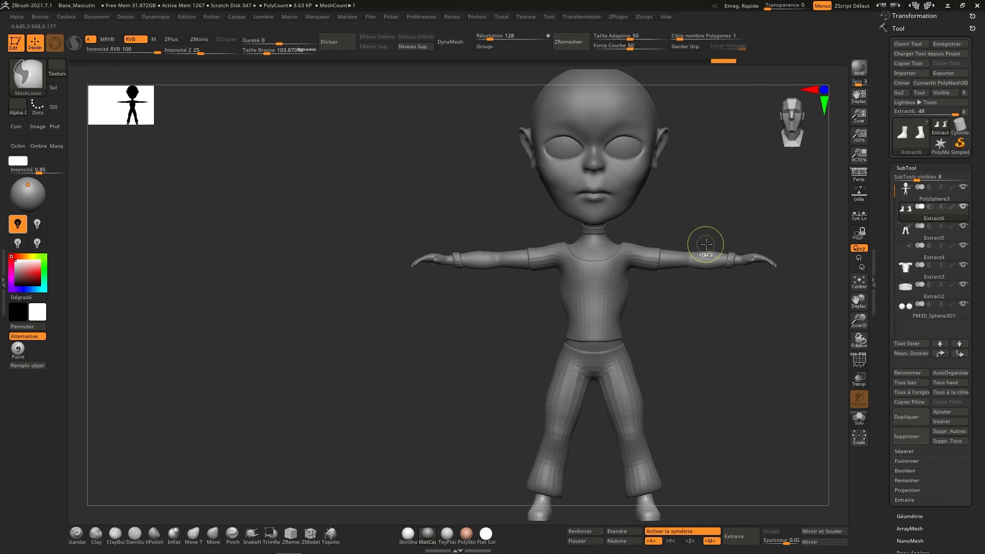
mouse_move(704, 307)
mouse_down()
mouse_move(671, 296)
mouse_move(690, 284)
mouse_up()
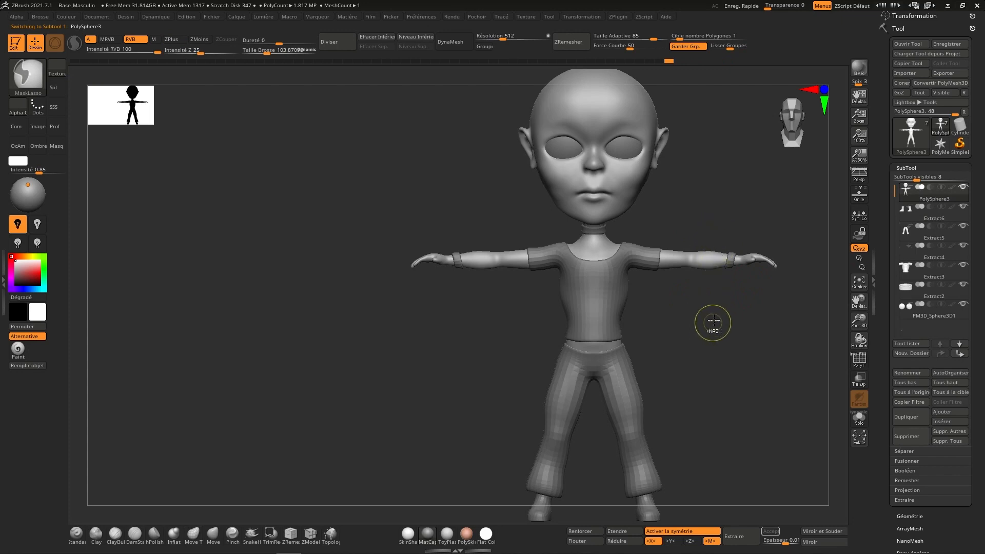
click(858, 418)
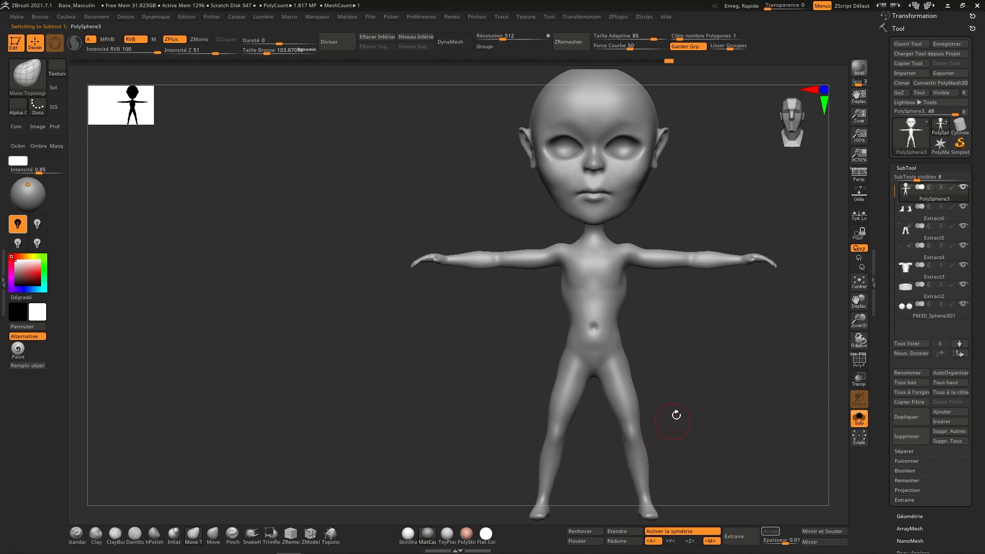
click(860, 424)
key(ctrl)
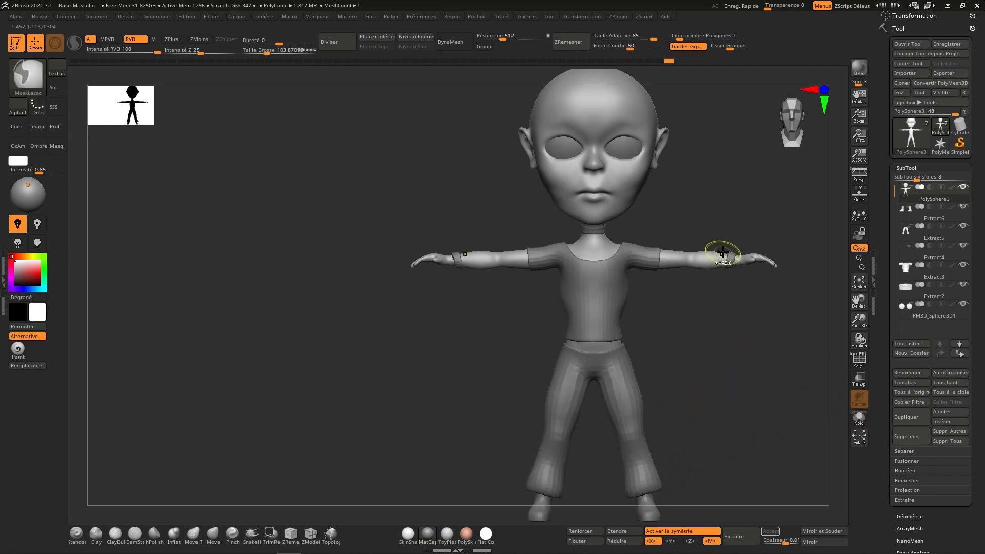
mouse_move(706, 304)
ctrl+mouse_down()
mouse_move(631, 295)
mouse_move(640, 366)
mouse_move(580, 365)
mouse_move(581, 247)
mouse_move(639, 221)
ctrl+mouse_up()
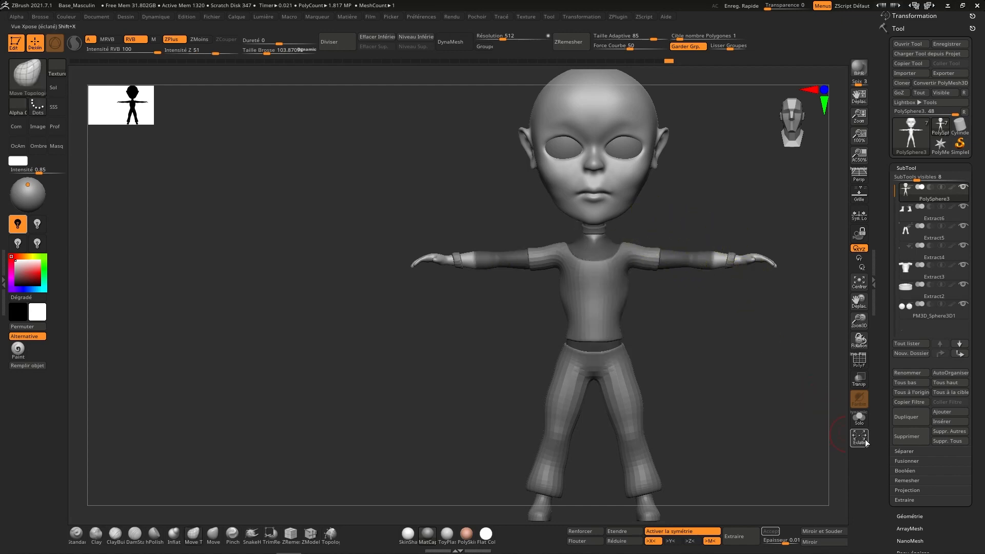
Step: Isolate the body and clear a narrow strip of the mask down the centre of the torso from neck to crotch
click(860, 417)
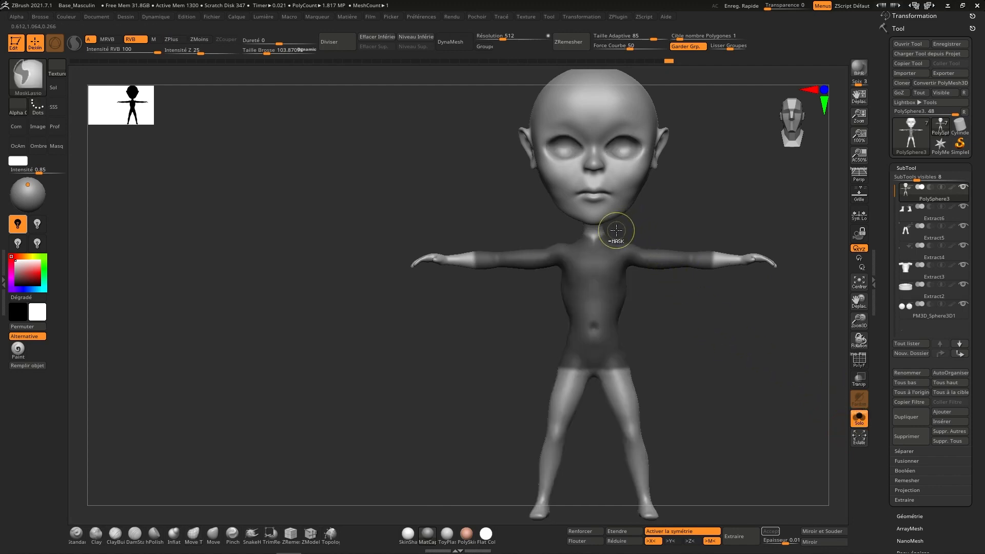
ctrl+drag(617, 230, 606, 235)
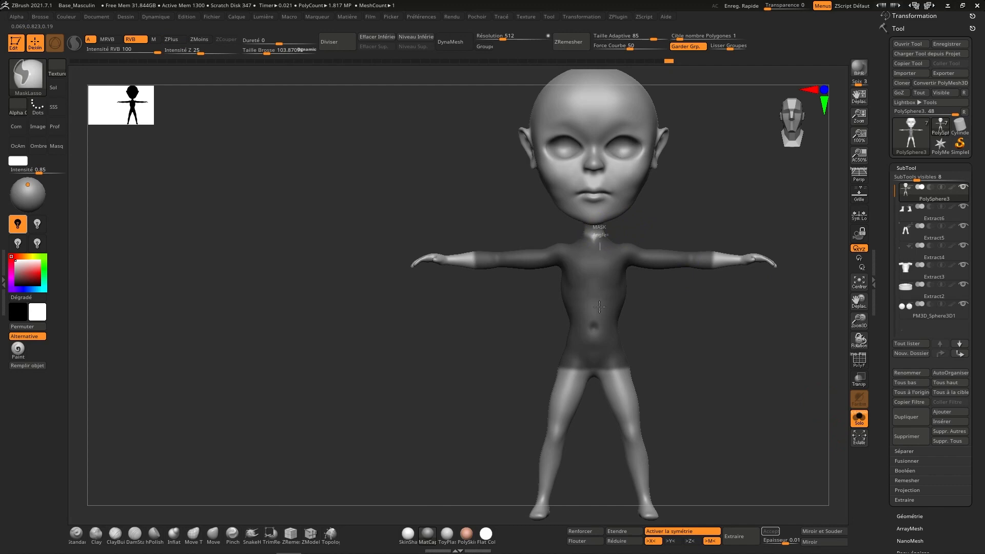
ctrl+drag(601, 396, 587, 359)
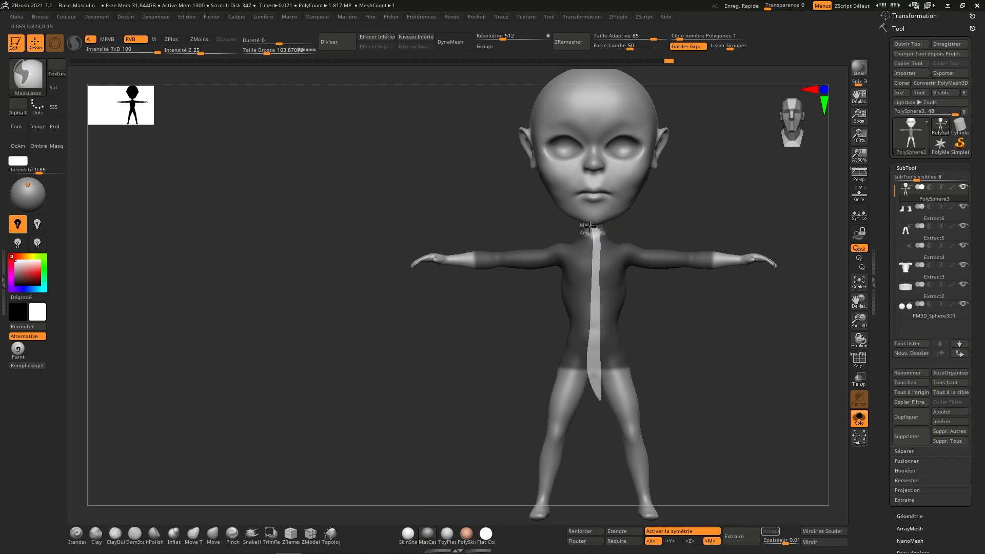
ctrl+drag(589, 226, 591, 226)
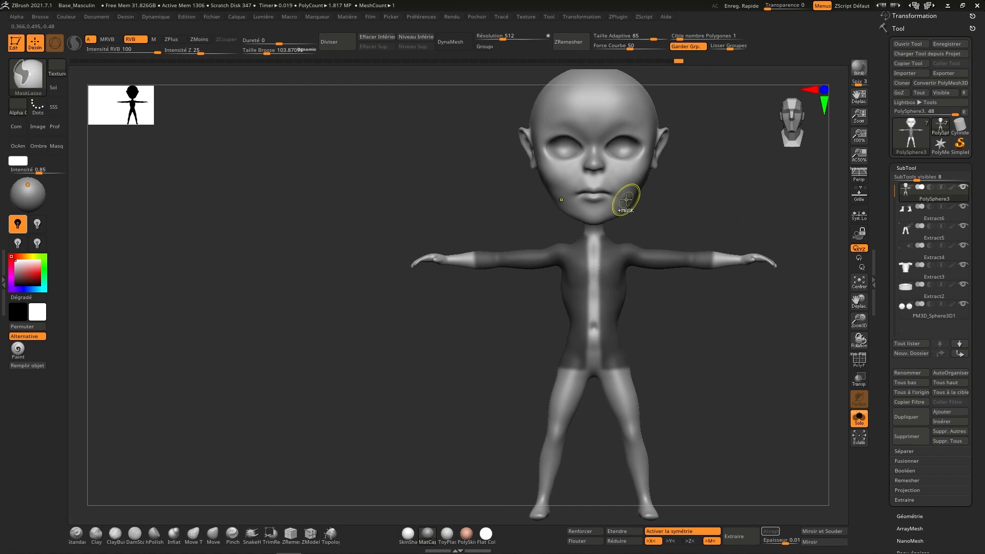
drag(803, 116, 772, 115)
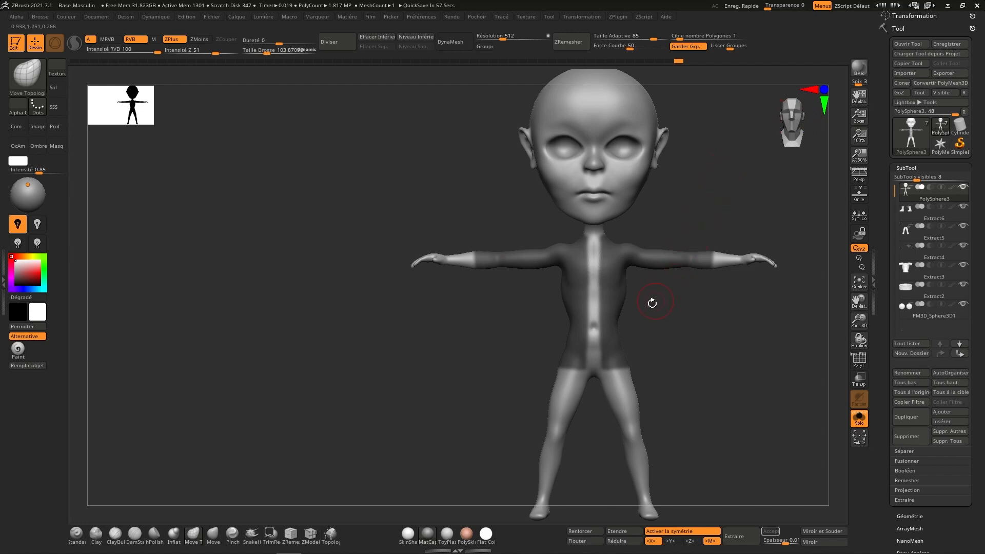
alt+drag(652, 303, 605, 290)
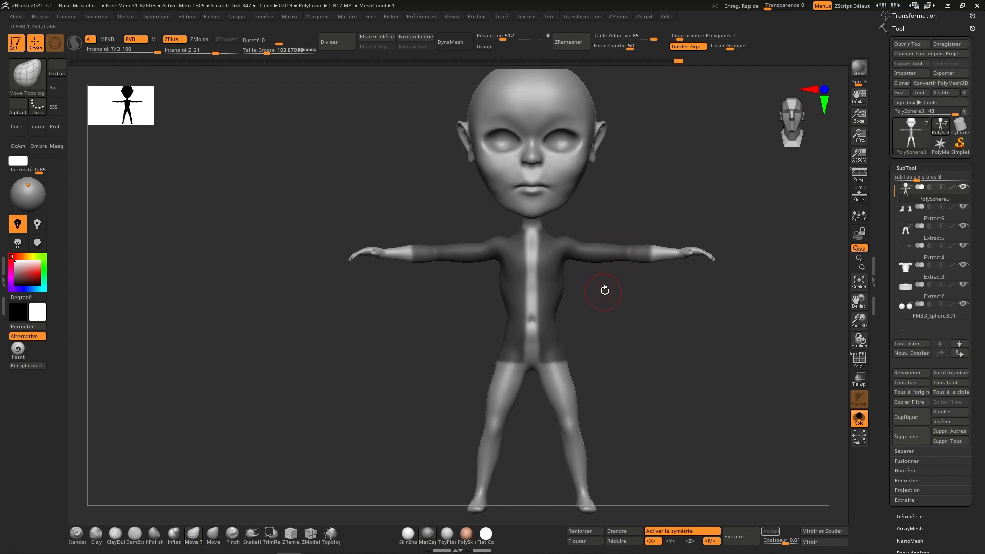
key(ctrl)
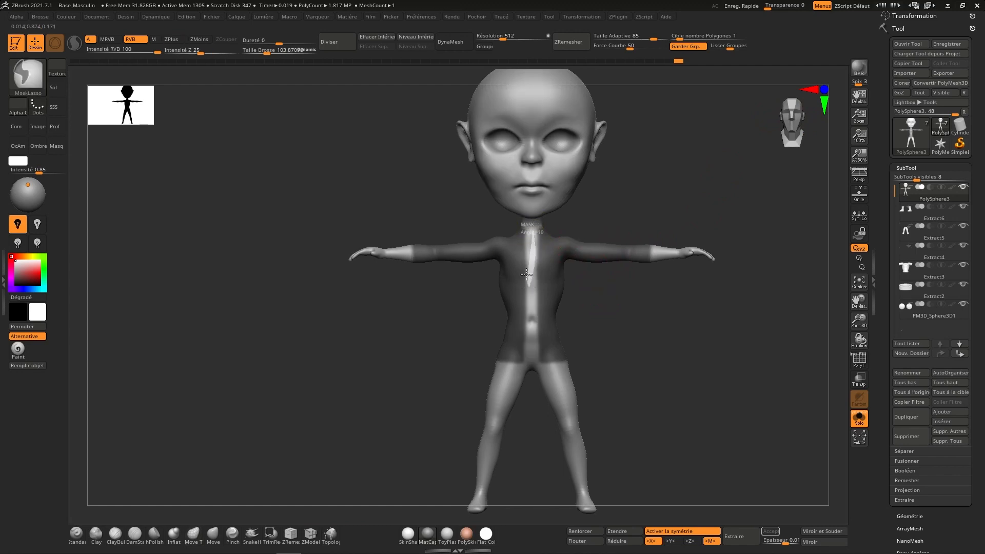
ctrl+alt+drag(526, 274, 530, 229)
mouse_move(661, 229)
alt+right_down()
mouse_move(719, 234)
mouse_move(677, 247)
mouse_move(644, 241)
alt+right_up()
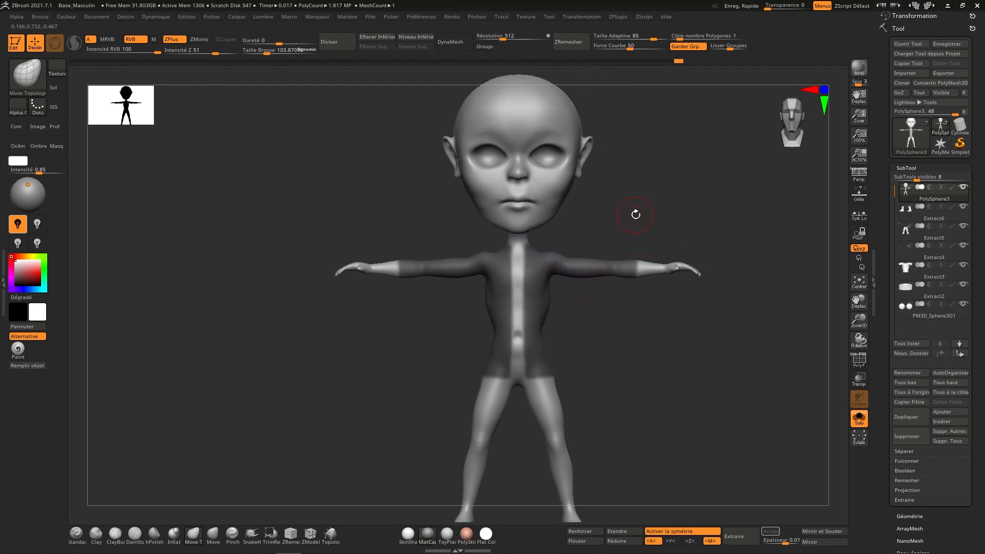
Step: Switch to the MaskPen brush and paint the mask back over the unmasked strip on the character's back
drag(797, 122, 824, 125)
key(b)
key(m)
key(t)
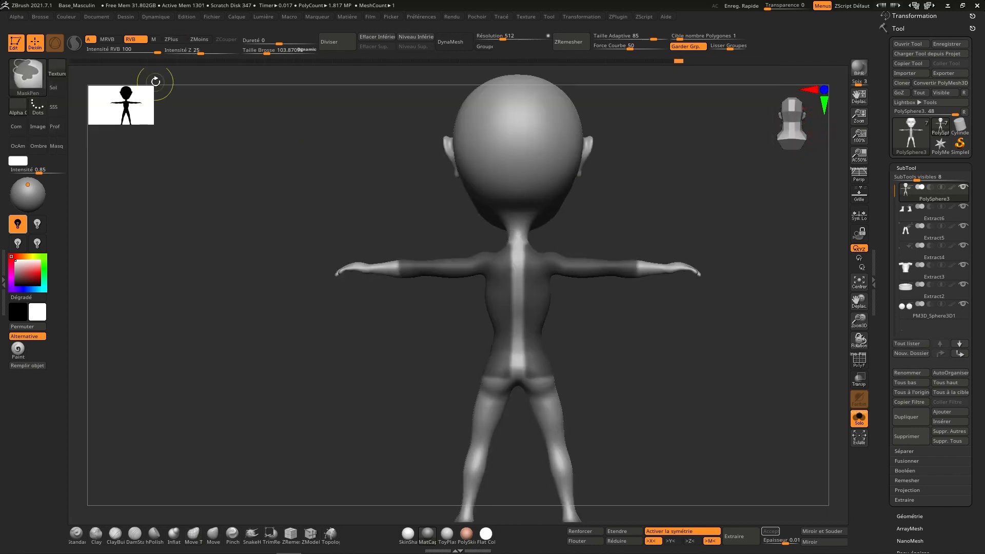
mouse_move(537, 252)
ctrl+right_down()
mouse_move(530, 314)
mouse_move(529, 241)
ctrl+right_up()
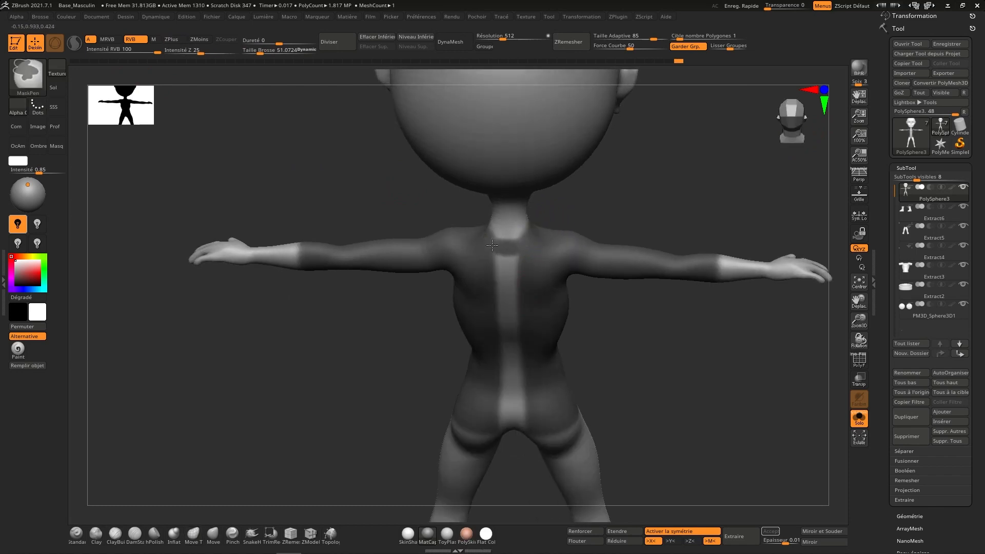
mouse_move(506, 261)
ctrl+mouse_down()
mouse_move(501, 331)
mouse_move(515, 418)
mouse_move(510, 257)
ctrl+mouse_up()
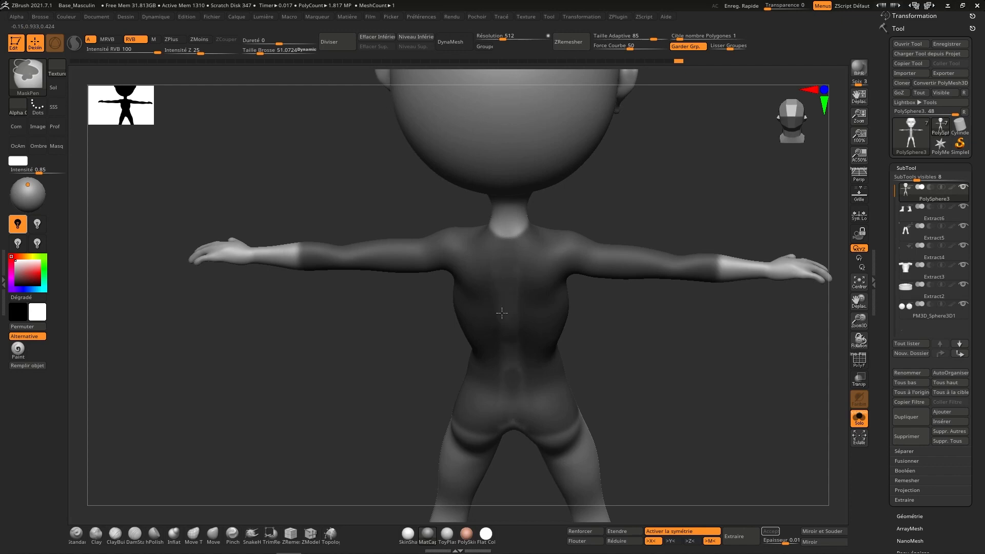
right_drag(502, 340, 515, 322)
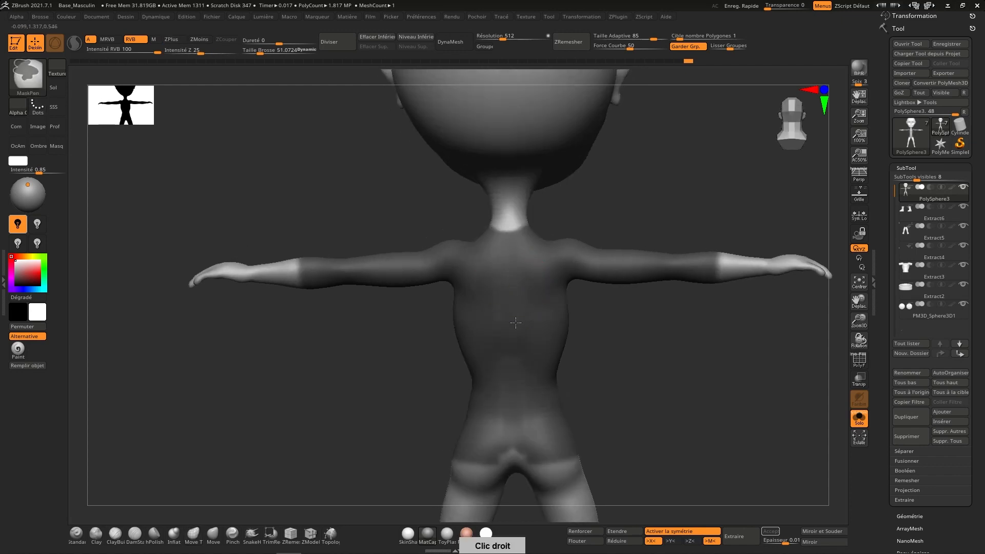
Step: Clear a rounded notch in the mask at the centre of the lower back, down to the crotch
right_drag(521, 413, 520, 377)
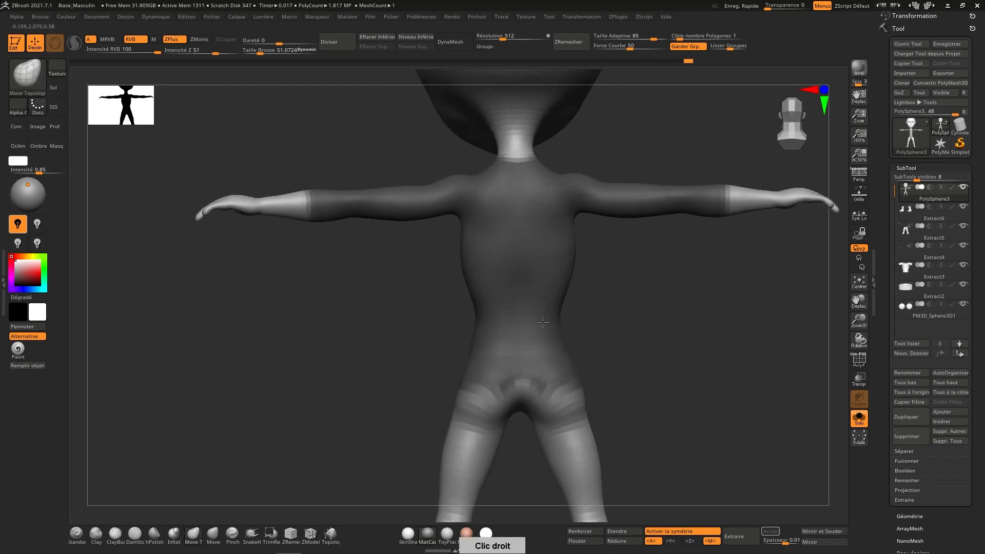
mouse_move(519, 359)
ctrl+alt+mouse_down()
mouse_move(521, 382)
mouse_move(519, 361)
ctrl+alt+mouse_up()
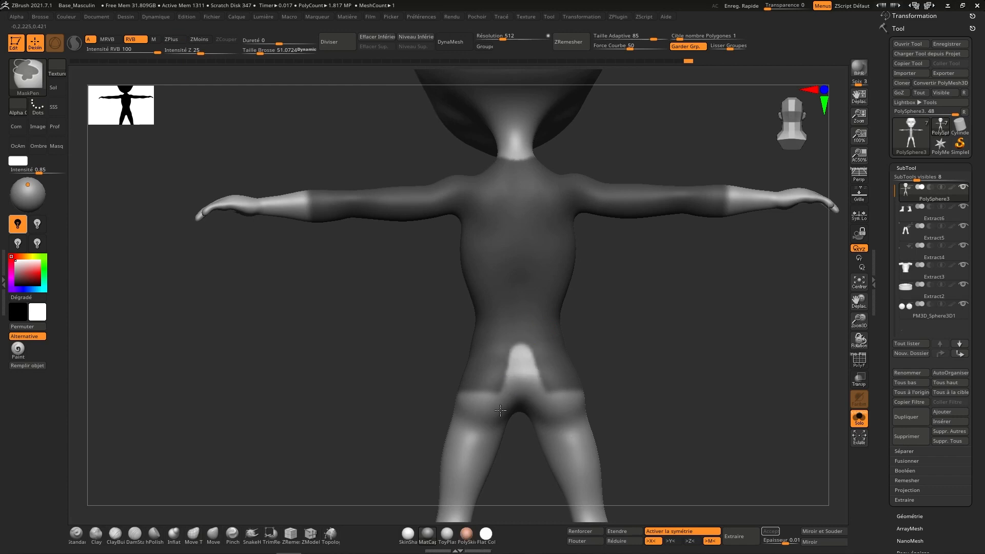
mouse_move(500, 410)
ctrl+alt+mouse_down()
mouse_move(510, 380)
mouse_move(544, 355)
ctrl+alt+mouse_up()
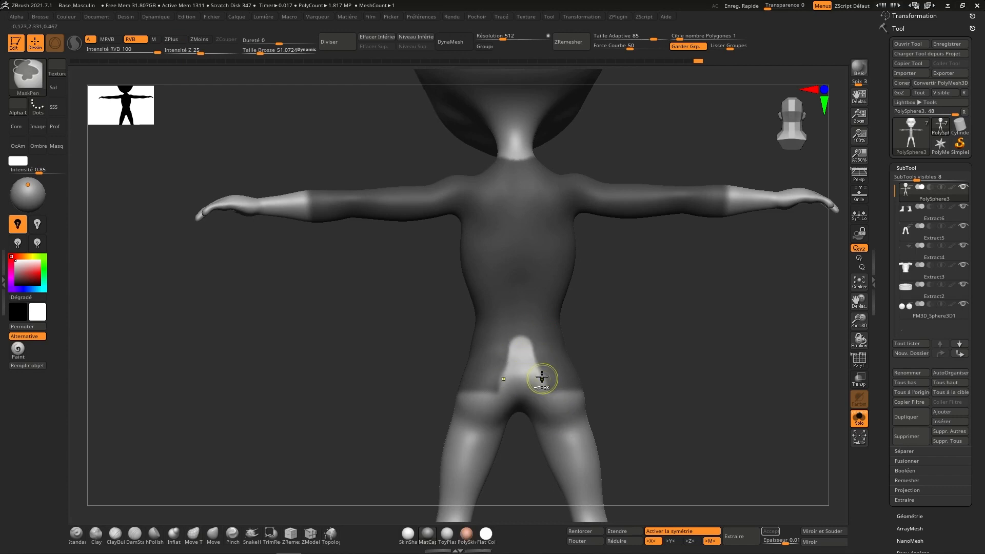
Step: Extract the masked upper body as an open jacket subtool, accept it and remesh it with ZRemesher
right_drag(562, 419, 792, 122)
click(791, 121)
ctrl+right_drag(732, 277, 697, 329)
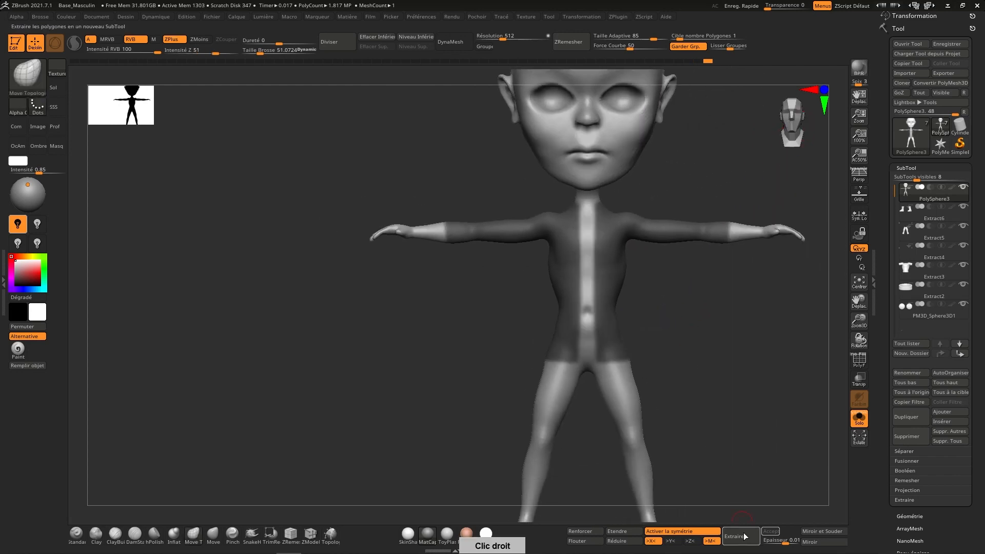
click(742, 536)
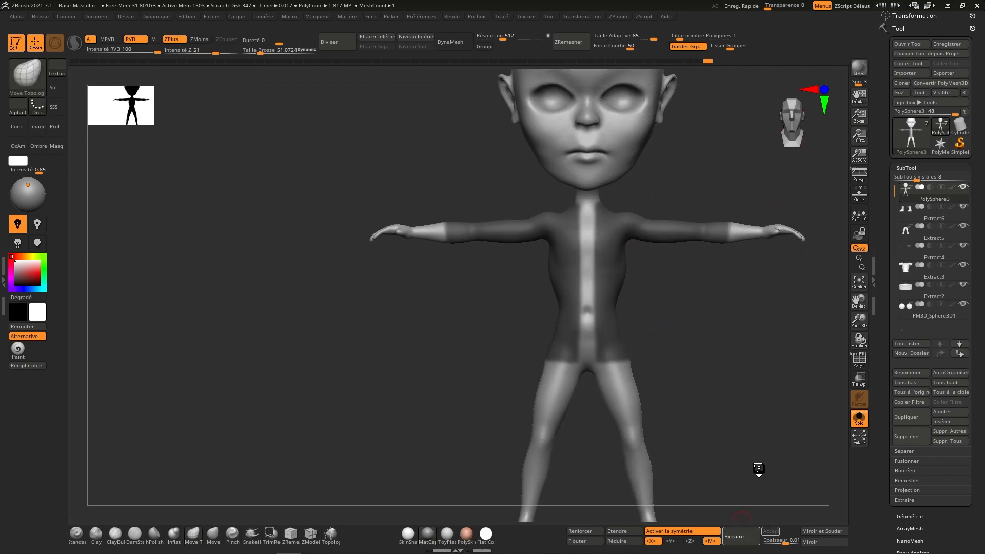
click(771, 531)
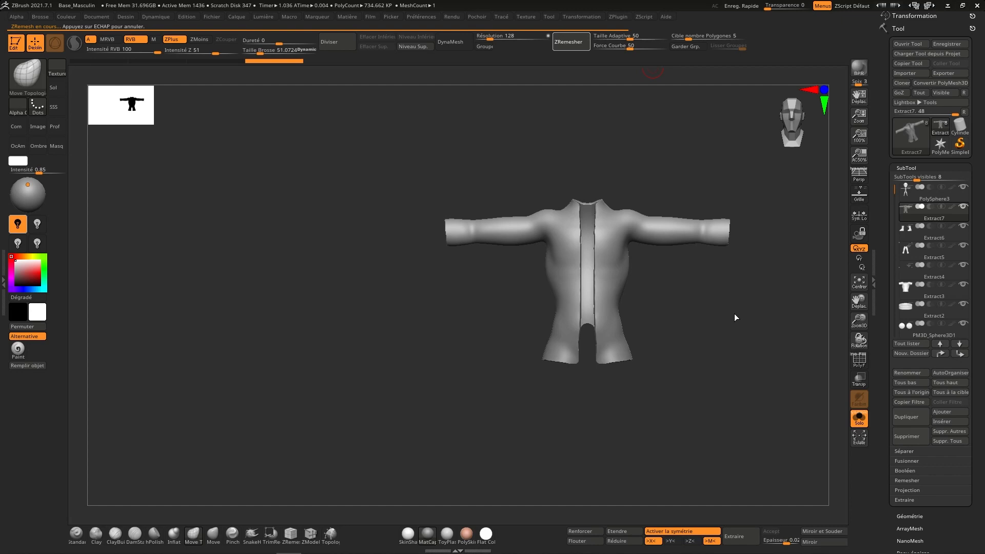
Step: Turn off Solo mode to show the whole character around the remeshed jacket
ctrl+right_drag(665, 277, 663, 344)
alt+right_drag(707, 266, 679, 343)
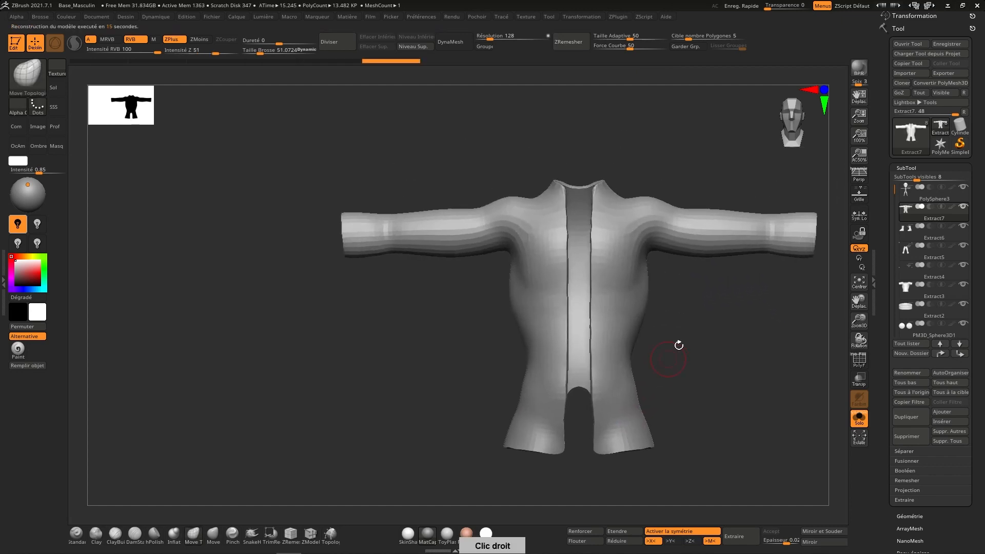
key(s)
drag(691, 334, 703, 334)
click(854, 414)
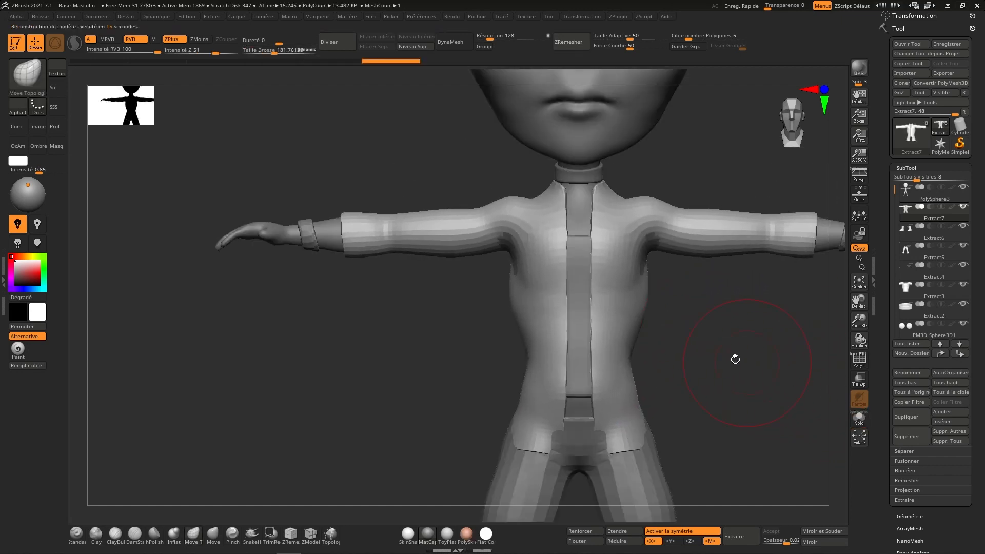
alt+right_drag(735, 359, 680, 382)
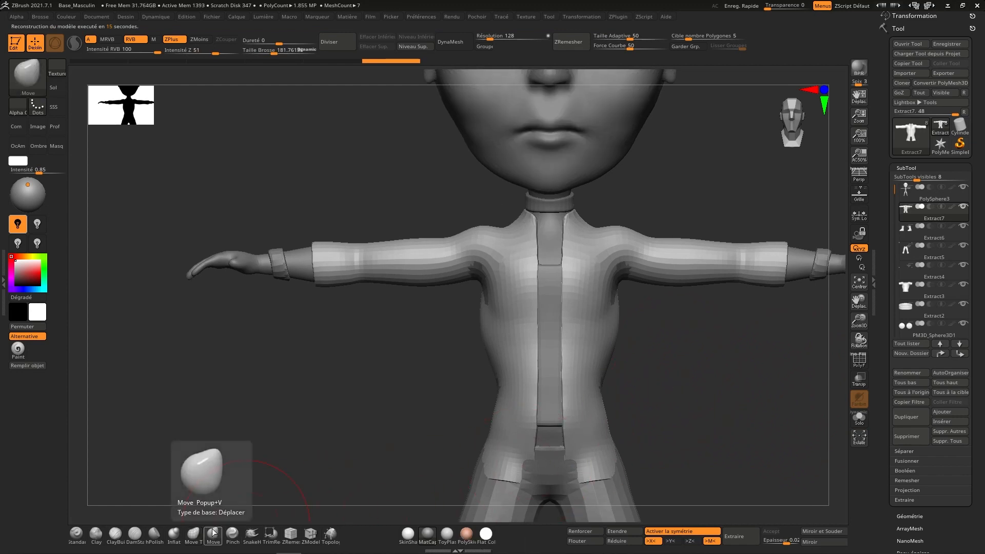
Step: Pull the jacket's neckline up and outward into a standing collar with the Move Topological brush
key(s)
mouse_move(645, 282)
mouse_down()
mouse_move(596, 300)
mouse_move(609, 248)
mouse_move(598, 238)
mouse_up()
alt+right_drag(595, 262, 603, 306)
alt+right_drag(607, 264, 609, 345)
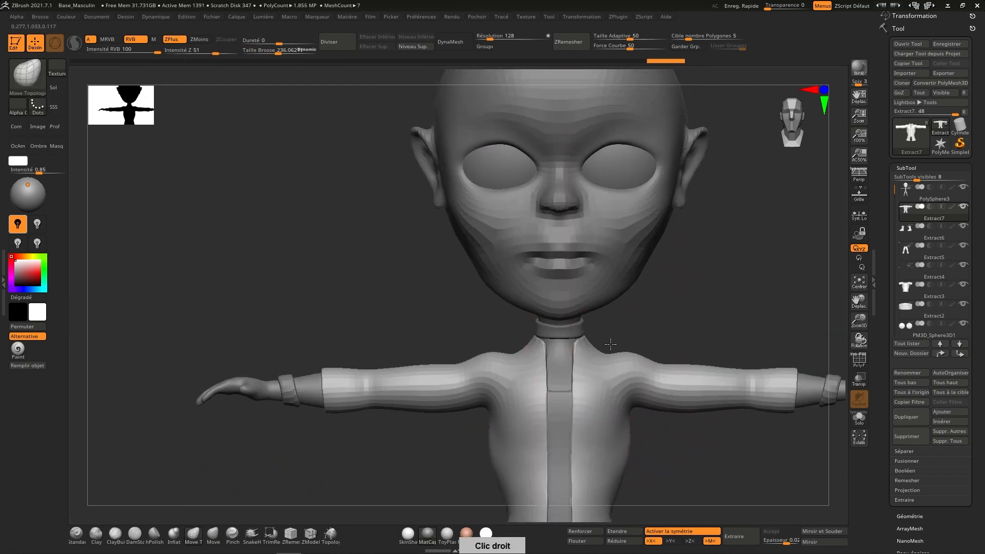
key(s)
drag(609, 321, 588, 352)
key(s)
mouse_move(598, 354)
right_down()
mouse_move(559, 353)
mouse_move(583, 345)
mouse_move(560, 344)
right_up()
mouse_move(588, 333)
mouse_down()
mouse_move(575, 354)
mouse_move(635, 311)
mouse_up()
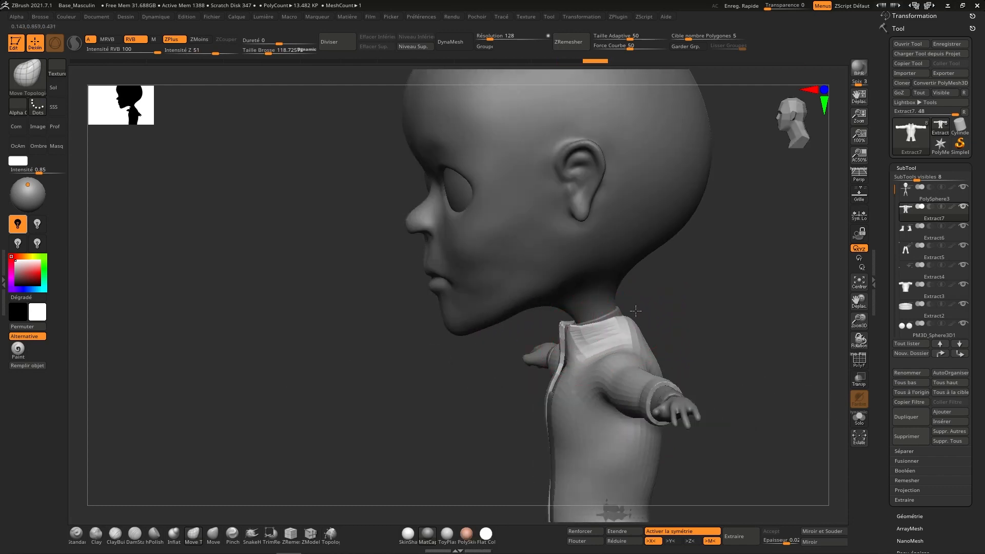
Step: Raise the back of the jacket's collar, flare its front corners outward and smooth its edge
right_drag(673, 304, 637, 322)
mouse_move(637, 323)
mouse_down()
mouse_move(657, 312)
mouse_move(653, 289)
mouse_up()
right_drag(644, 285, 671, 275)
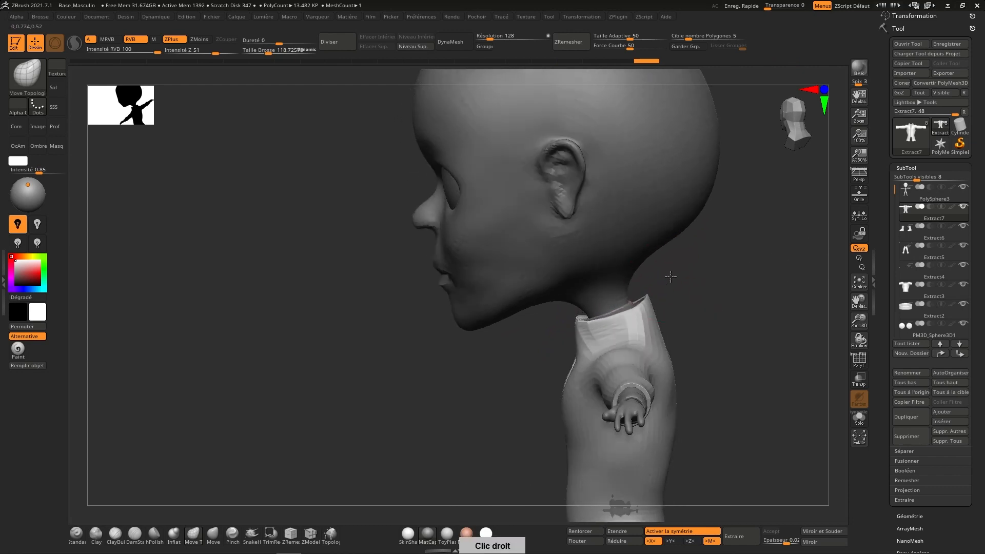
key(shift)
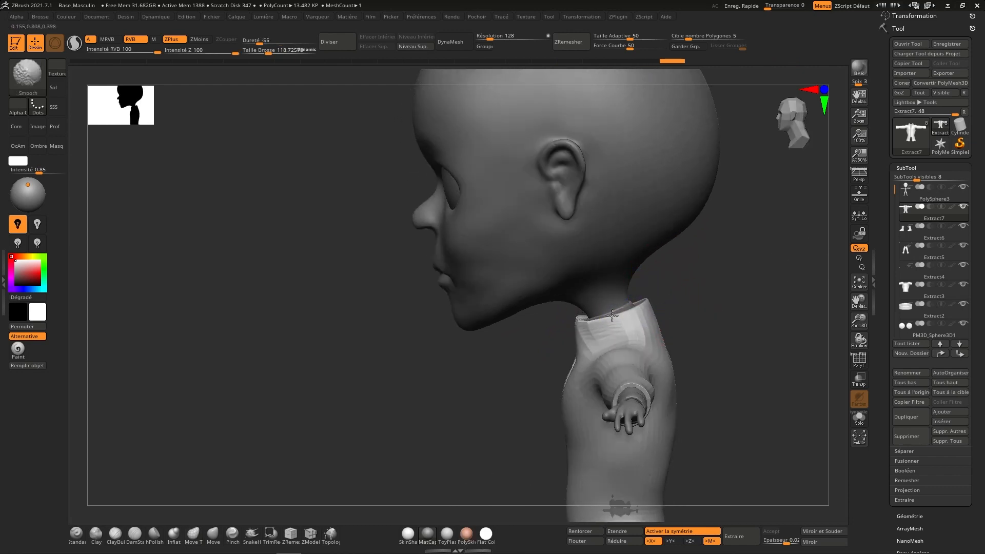
mouse_move(610, 317)
right_down()
mouse_move(582, 331)
mouse_move(597, 349)
right_up()
drag(583, 339, 602, 344)
right_drag(602, 344, 607, 329)
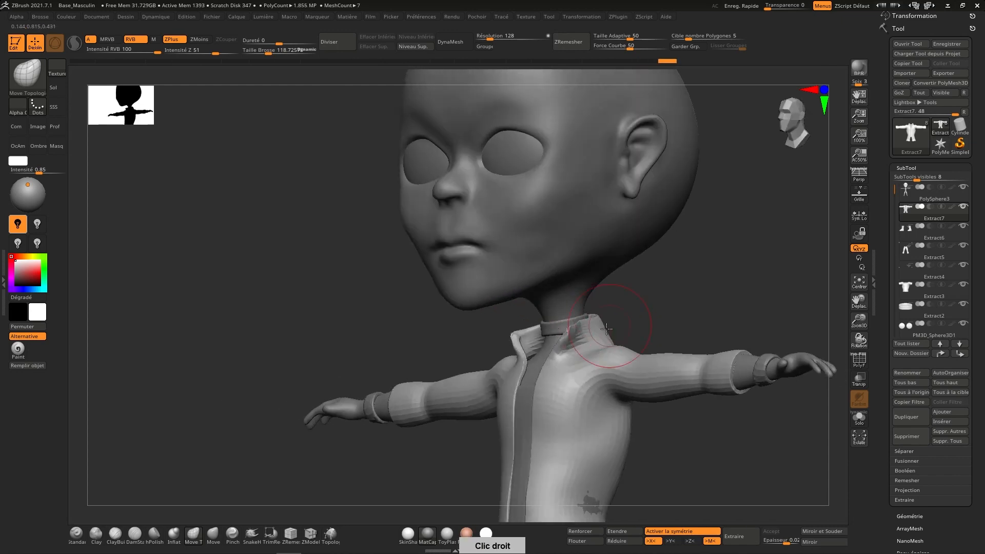
Step: Remesh the jacket with ZRemesher and smooth the side and back of the collar
click(577, 46)
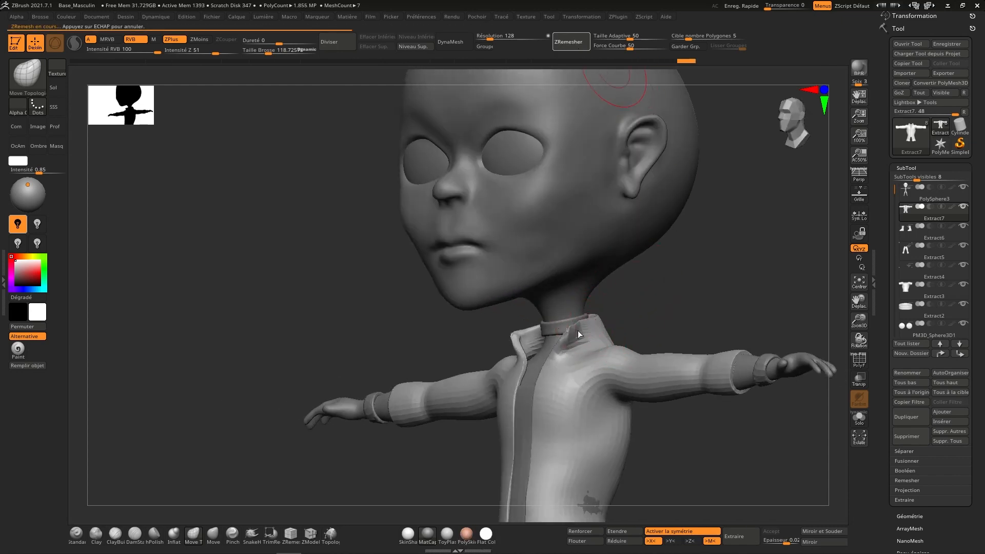
right_drag(621, 332, 642, 321)
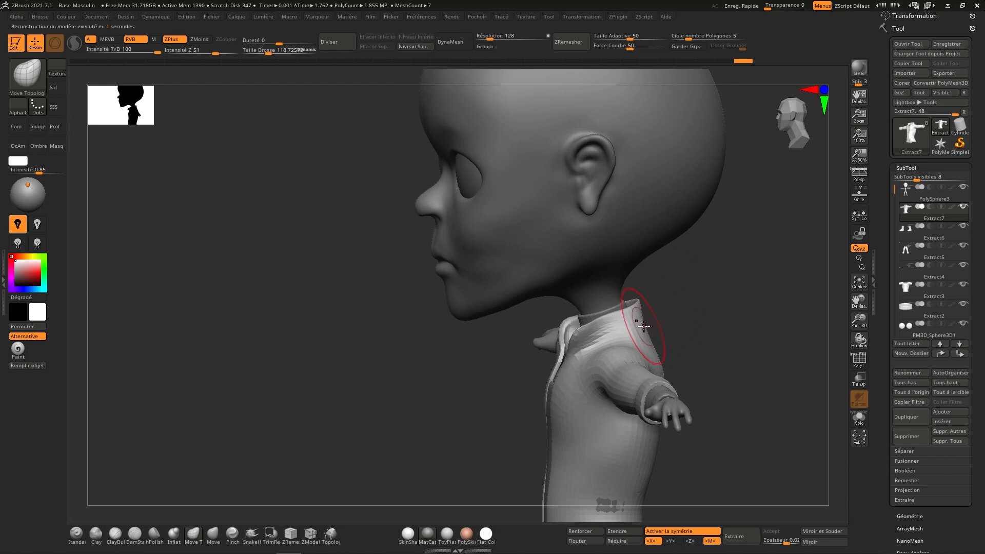
key(shift)
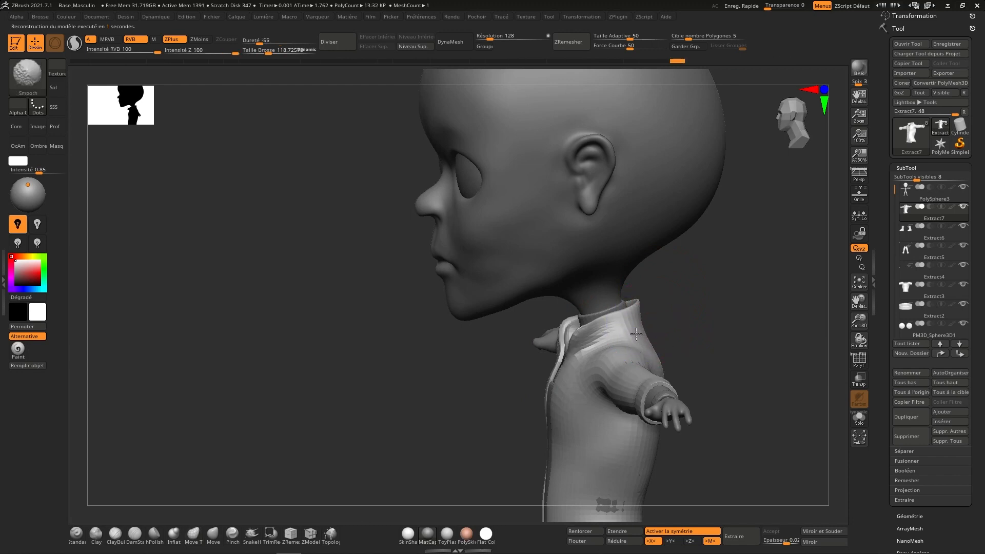
right_drag(635, 334, 633, 333)
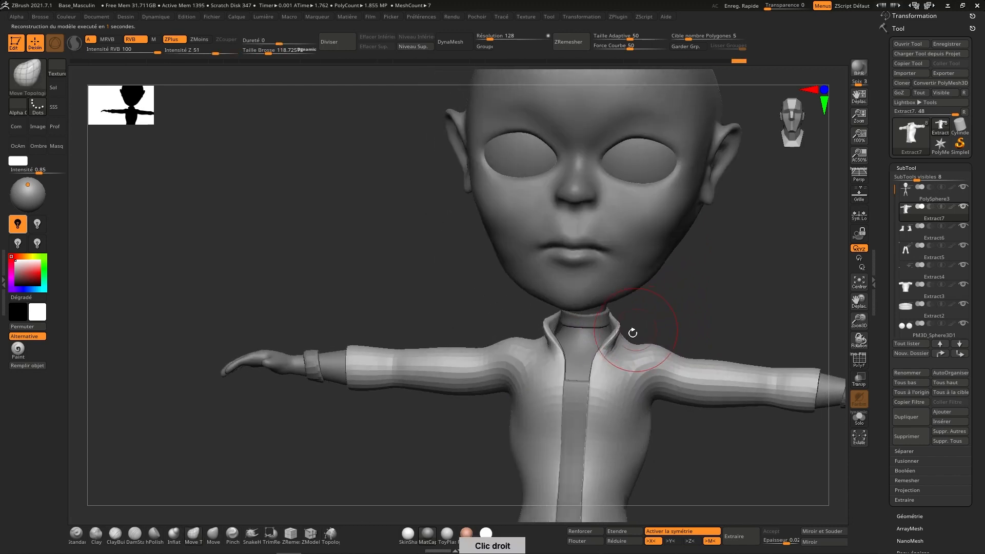
Step: Smooth the edges of the jacket's front opening down the torso and round its lower front corners
key(shift)
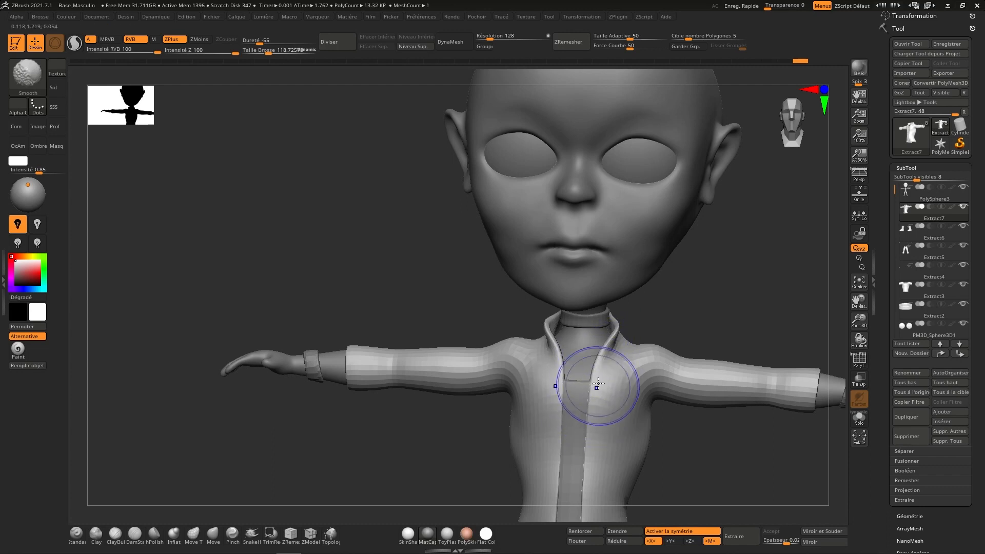
alt+right_drag(597, 388, 611, 321)
mouse_move(597, 414)
shift+mouse_down()
mouse_move(597, 489)
mouse_move(603, 451)
shift+mouse_up()
alt+right_drag(614, 442, 620, 367)
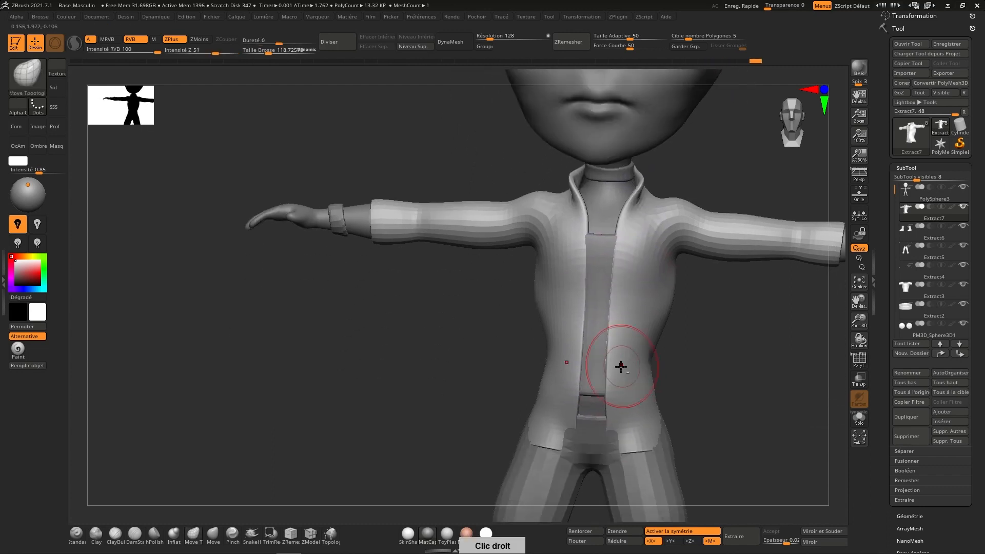
key(s)
drag(610, 414, 615, 413)
drag(623, 441, 610, 443)
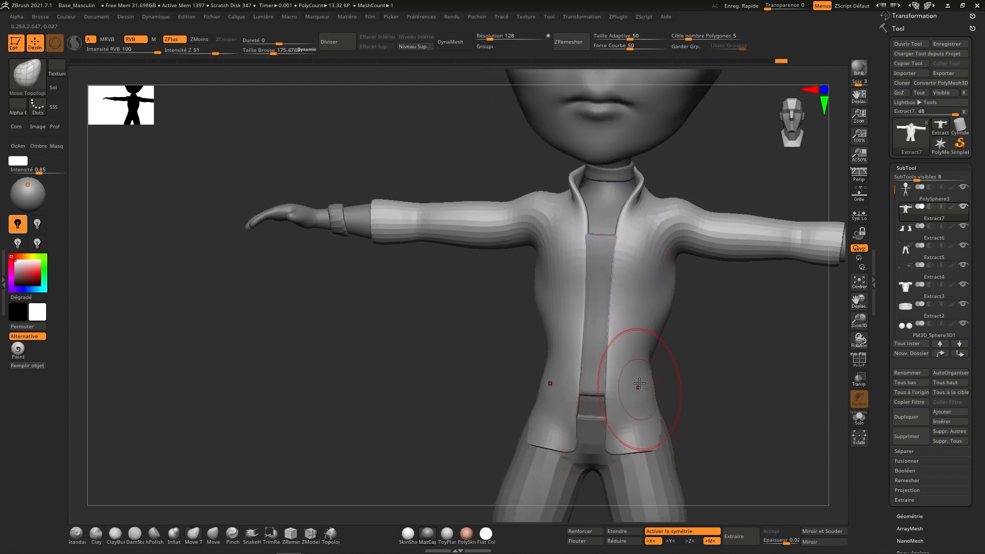
Step: Try to pull the jacket's lower back outward over the body showing through it
mouse_move(636, 336)
right_down()
mouse_move(657, 426)
mouse_move(621, 296)
mouse_move(650, 290)
right_up()
mouse_move(678, 275)
mouse_down()
mouse_move(694, 281)
mouse_move(701, 270)
mouse_up()
drag(719, 306, 728, 307)
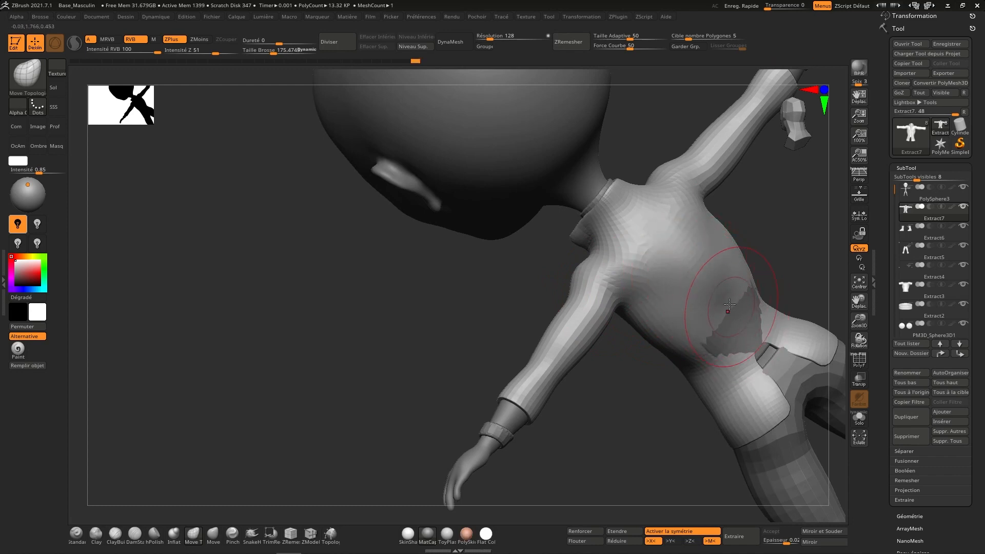
key(ctrl+z)
key(ctrl+z)
Step: Enlarge the Move Topological brush to about 330 and pull the jacket's hem down towards the ankles to form a long coat
mouse_move(682, 266)
mouse_down()
mouse_move(758, 337)
mouse_move(771, 368)
mouse_up()
mouse_move(767, 380)
right_down()
mouse_move(801, 139)
mouse_move(790, 173)
right_up()
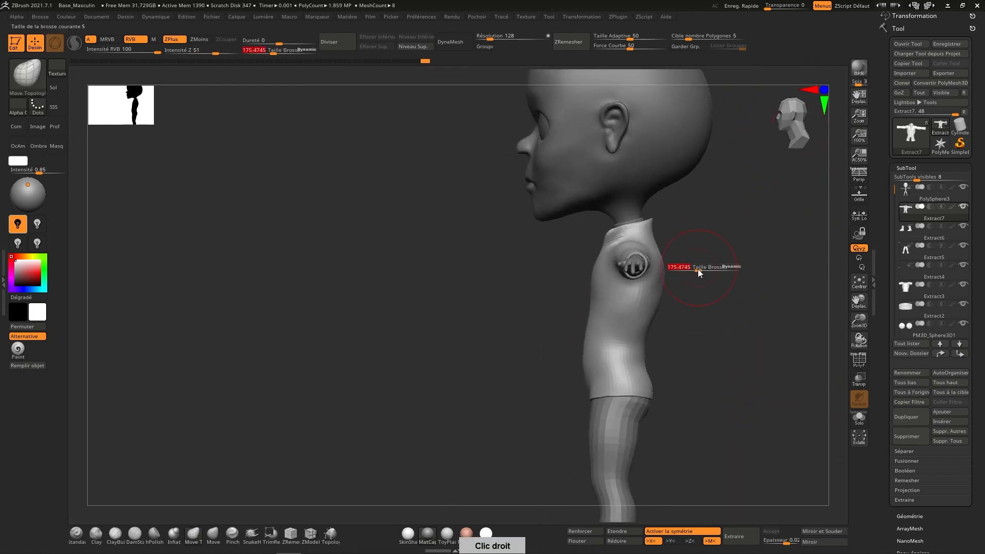
drag(682, 266, 708, 277)
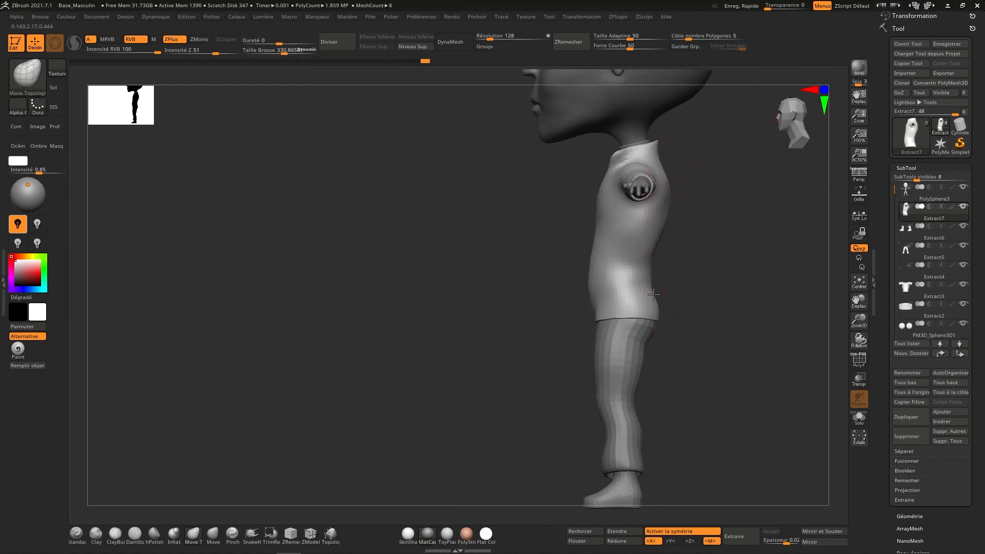
drag(664, 317, 672, 340)
drag(623, 316, 613, 422)
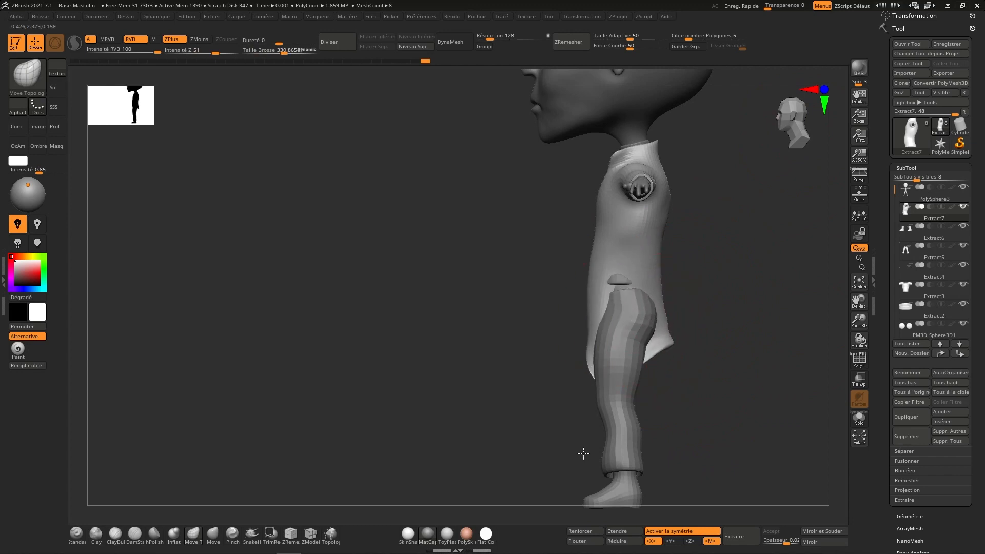
drag(664, 346, 676, 460)
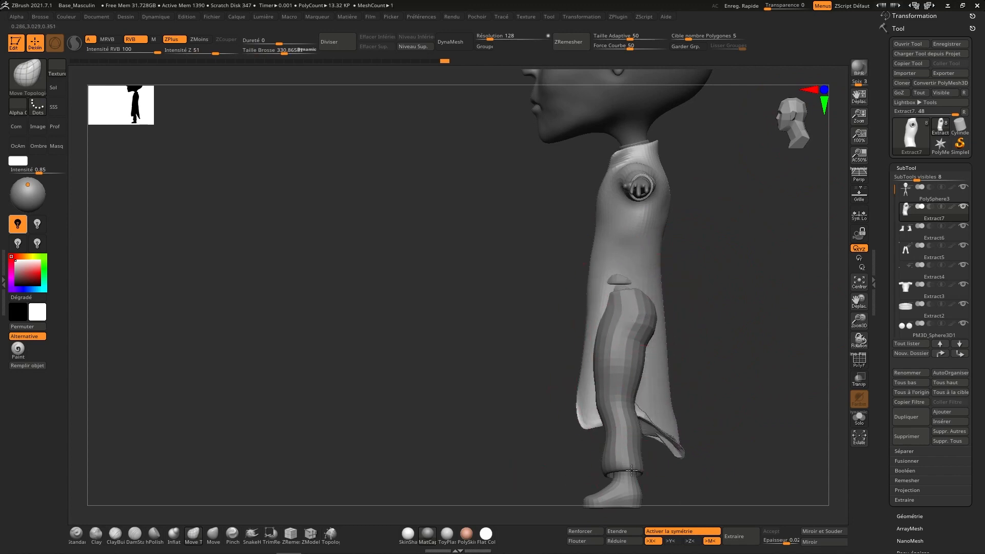
Step: Even out the stretched hem and lower front edges of the coat around the legs
mouse_move(651, 445)
shift+right_down()
mouse_move(666, 440)
mouse_move(652, 447)
mouse_move(655, 378)
shift+right_up()
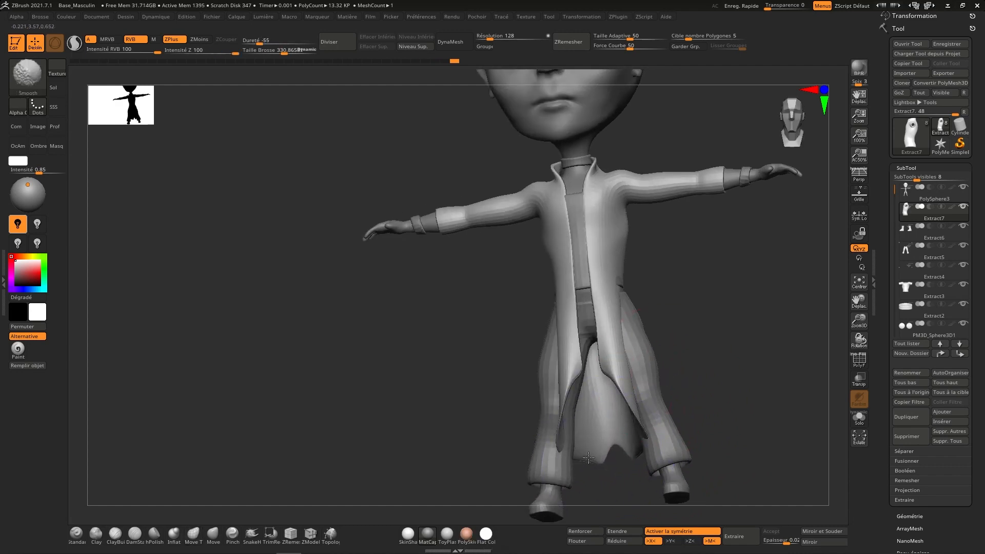
drag(583, 449, 563, 460)
drag(568, 402, 546, 365)
right_drag(582, 356, 501, 393)
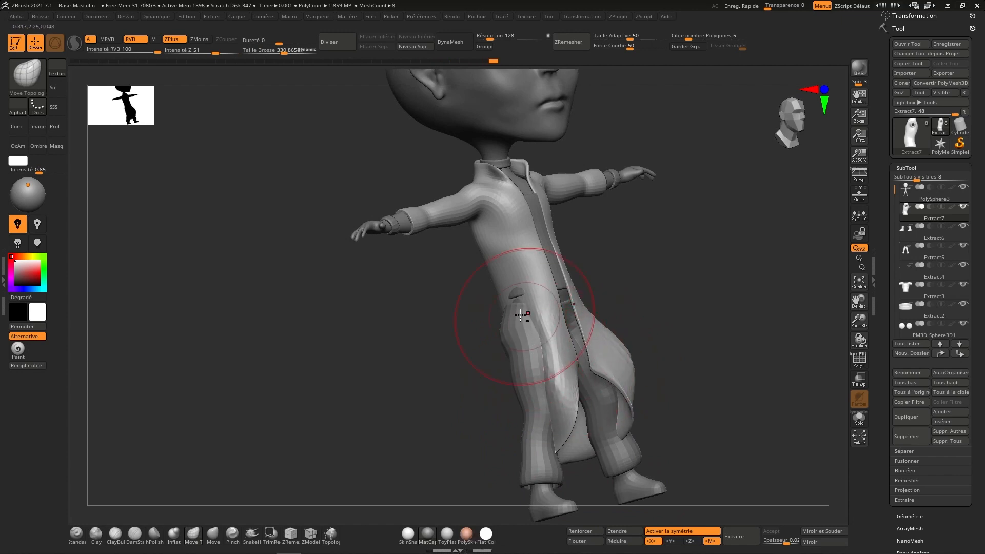
Step: Pull the coat's sides down and outward over the trouser legs to give it a flared, smooth skirt
mouse_move(529, 319)
mouse_down()
mouse_move(527, 384)
mouse_move(554, 352)
mouse_move(508, 386)
mouse_move(539, 402)
mouse_move(508, 440)
mouse_up()
mouse_move(508, 439)
right_down()
mouse_move(524, 436)
mouse_move(507, 440)
right_up()
mouse_move(507, 439)
mouse_down()
mouse_move(516, 406)
mouse_move(528, 407)
mouse_move(488, 352)
mouse_move(549, 363)
mouse_up()
mouse_move(550, 363)
right_down()
mouse_move(500, 359)
mouse_move(501, 391)
mouse_move(504, 365)
mouse_move(469, 334)
right_up()
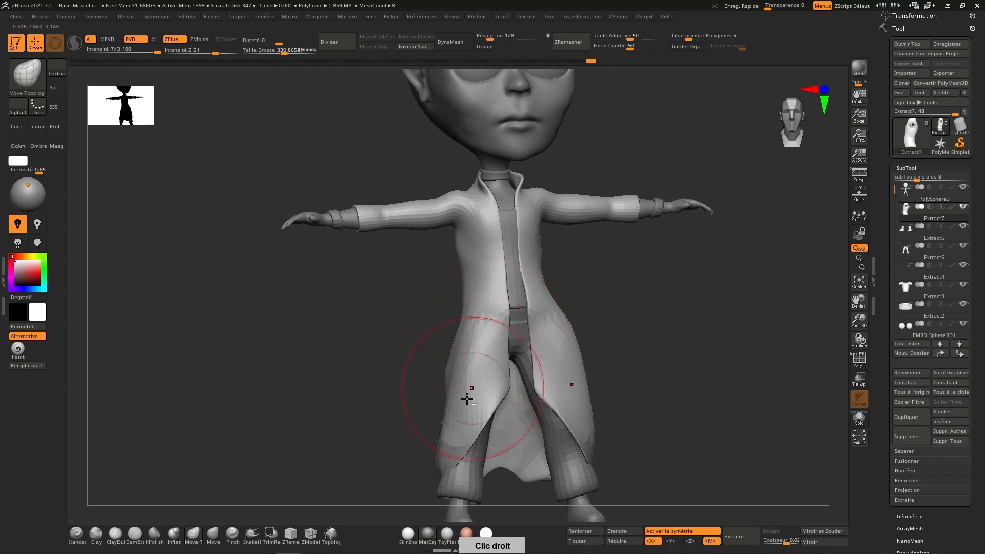
mouse_move(460, 412)
mouse_down()
mouse_move(457, 447)
mouse_move(434, 438)
mouse_up()
mouse_move(445, 382)
shift+mouse_down()
mouse_move(462, 392)
mouse_move(395, 510)
mouse_move(439, 428)
mouse_move(426, 494)
shift+mouse_up()
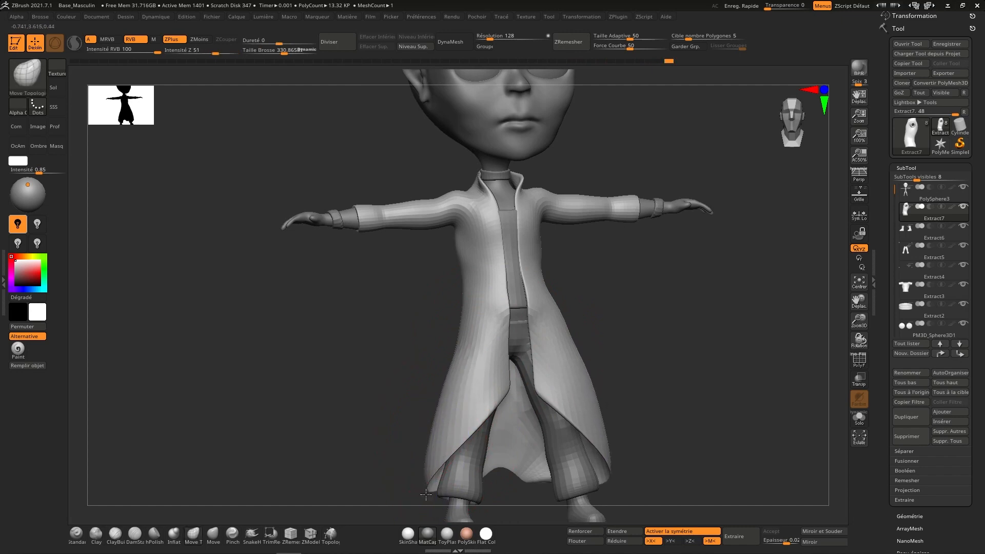
Step: Extend the coat's front panels down level with the side hem, smooth them and remesh the coat with ZRemesher
right_click(472, 376)
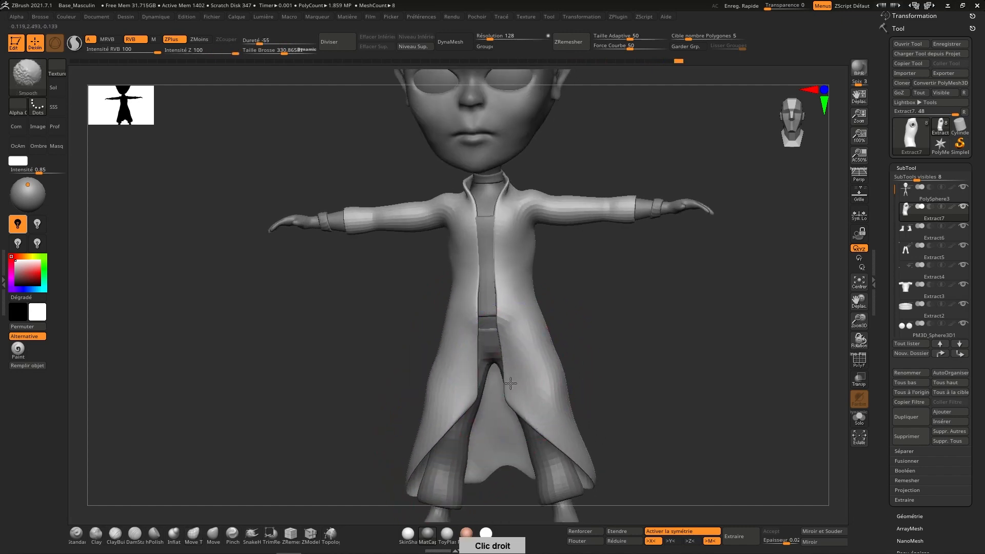
drag(512, 398, 514, 399)
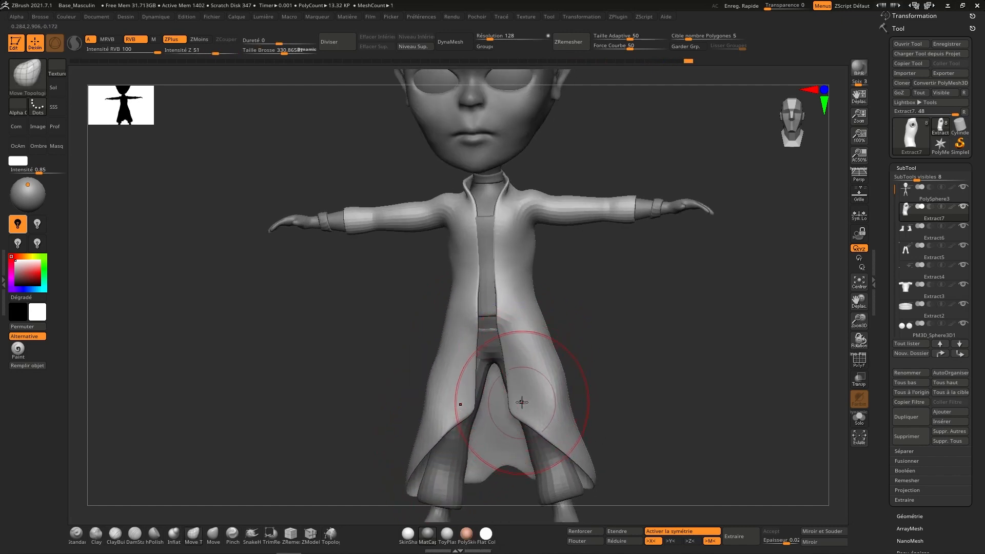
drag(451, 407, 454, 490)
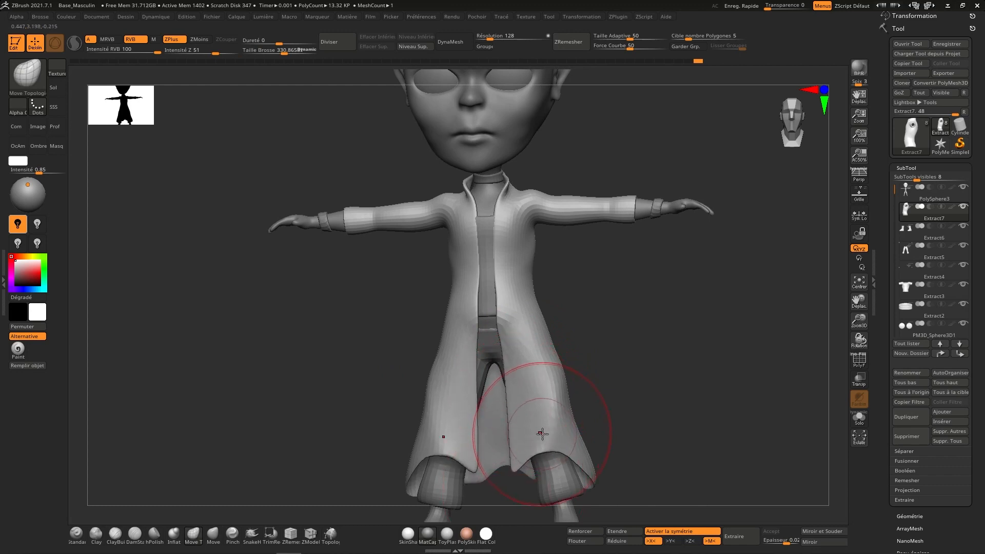
mouse_move(542, 433)
shift+mouse_down()
mouse_move(518, 474)
mouse_move(580, 480)
mouse_move(544, 476)
shift+mouse_up()
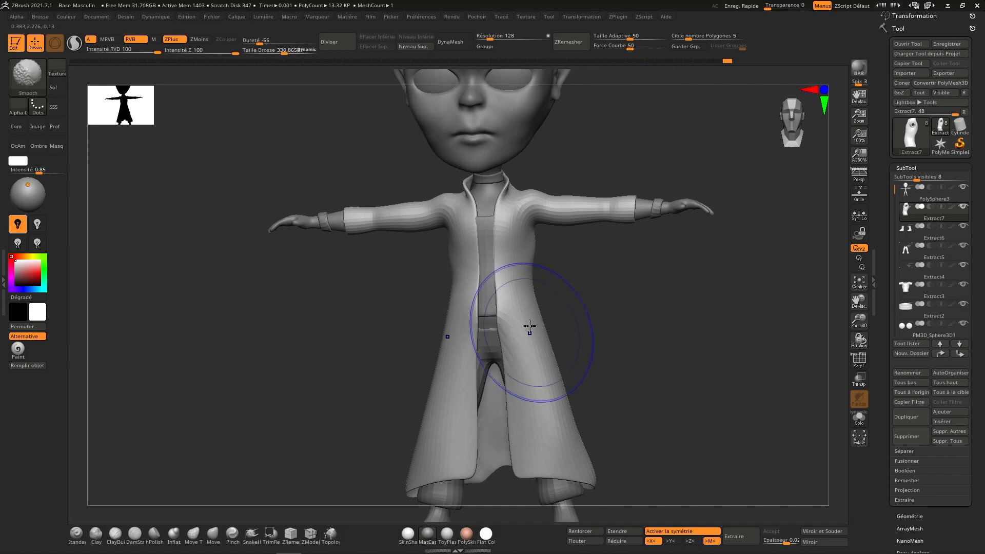
mouse_move(574, 354)
right_down()
mouse_move(786, 134)
mouse_move(673, 193)
right_up()
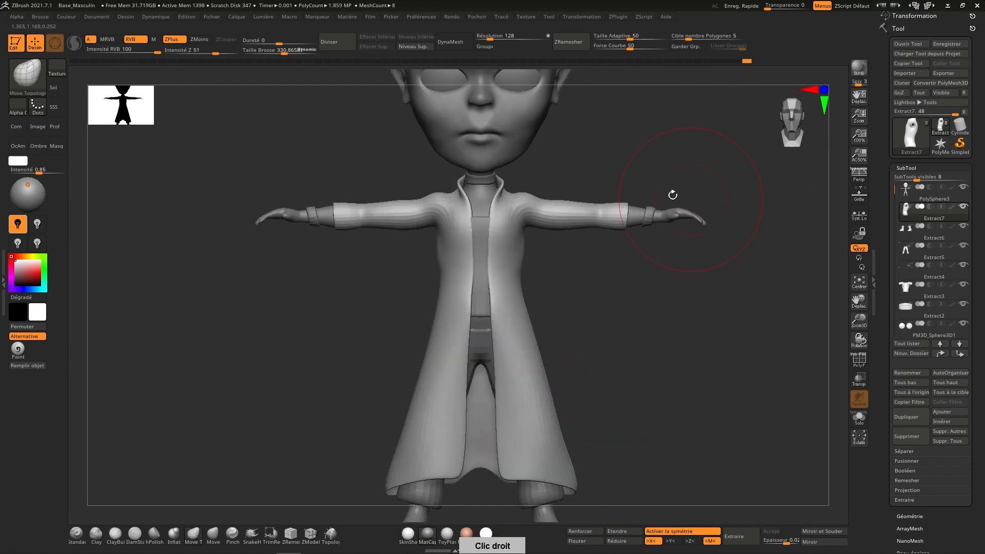
click(566, 43)
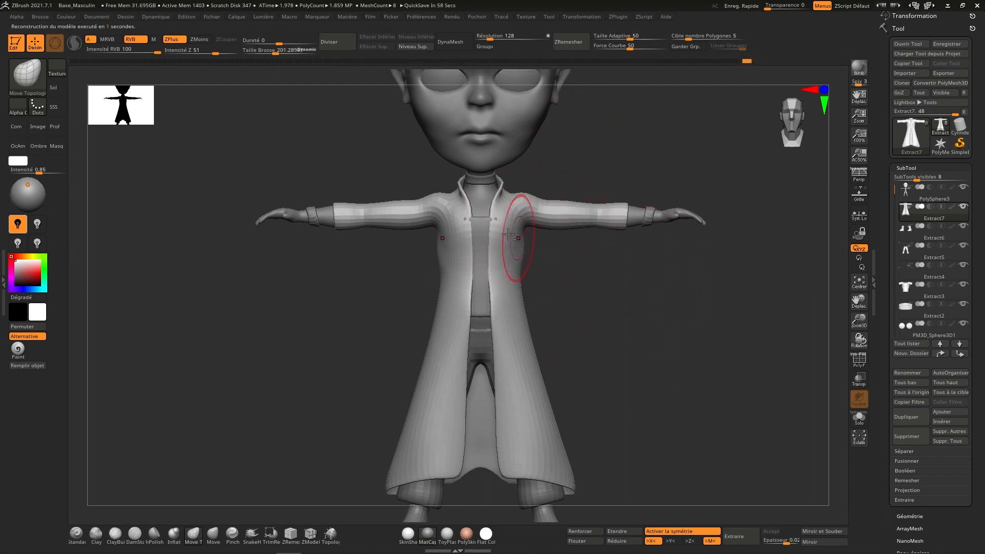
Step: Thicken the coat's lower hem with the Inflat brush and smooth its edge around the legs and back
right_drag(473, 253, 455, 408)
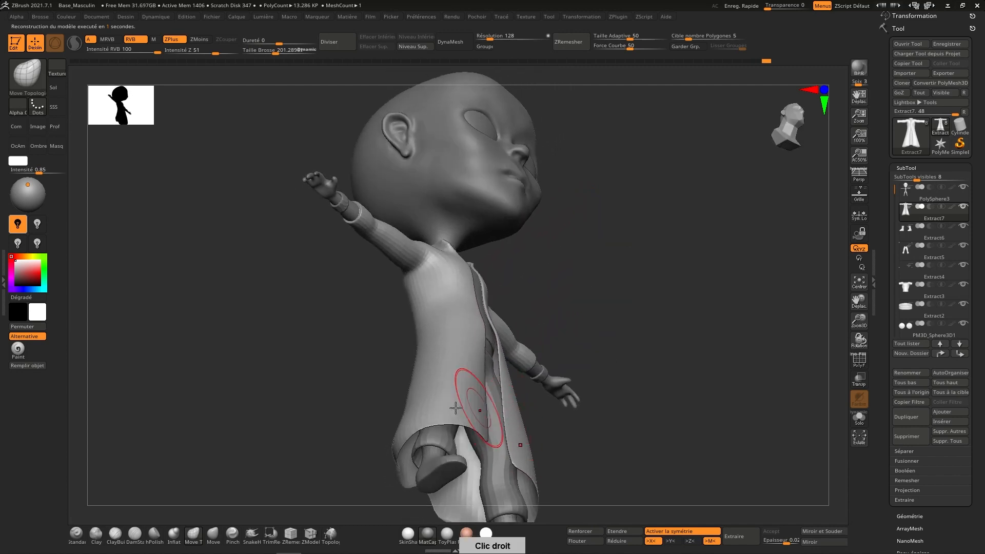
click(174, 535)
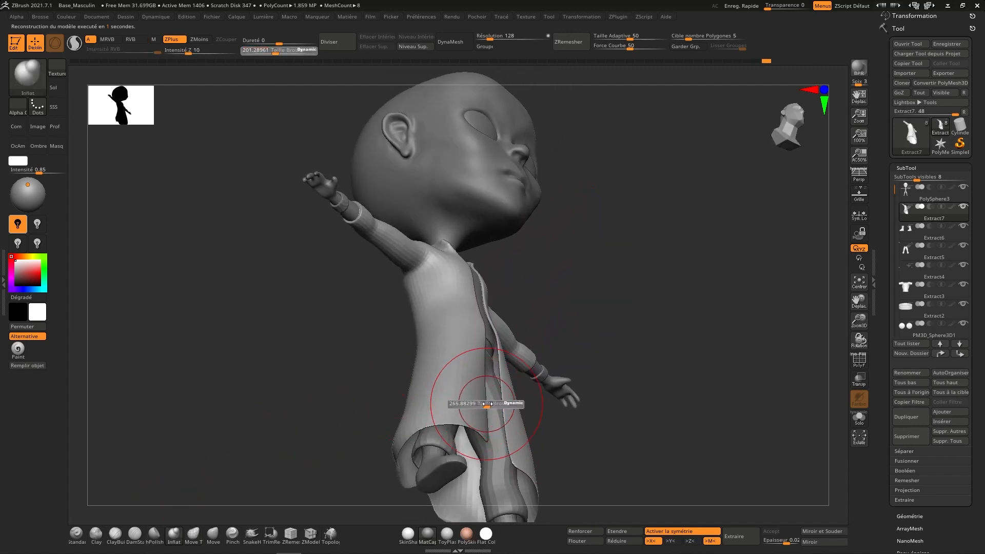
mouse_move(482, 421)
mouse_down()
mouse_move(487, 400)
mouse_move(493, 431)
mouse_move(416, 430)
mouse_up()
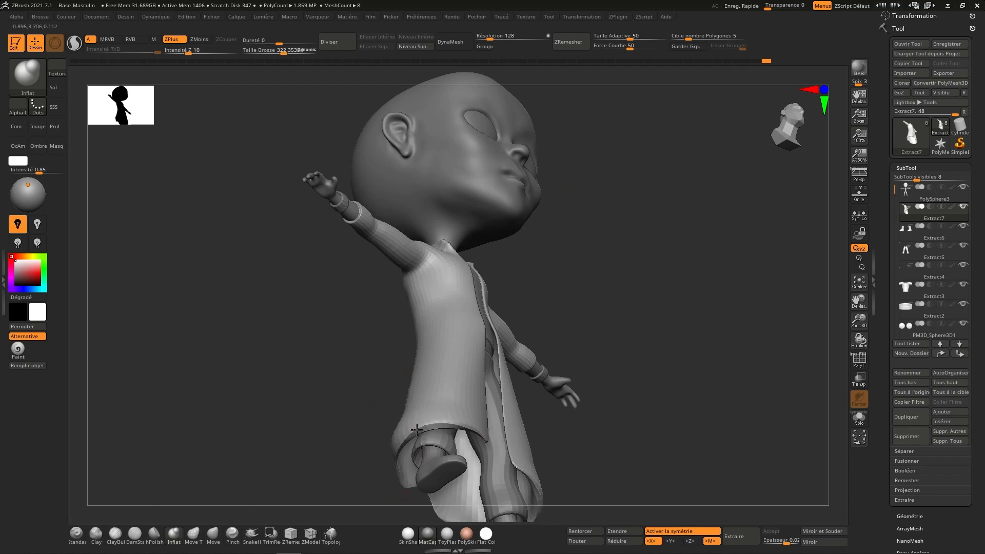
right_drag(423, 414, 388, 358)
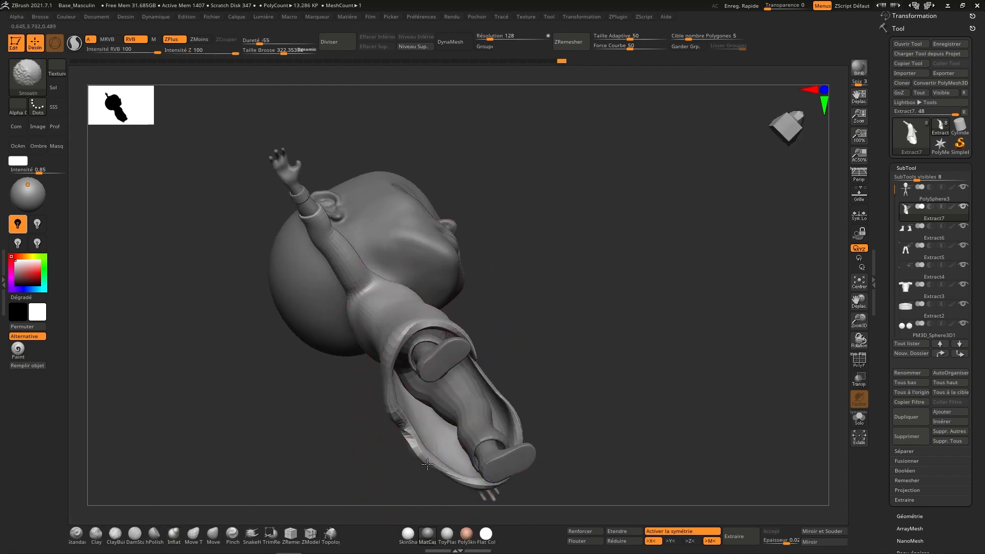
key(shift)
mouse_move(425, 449)
shift+mouse_down()
mouse_move(426, 323)
mouse_move(465, 349)
shift+mouse_up()
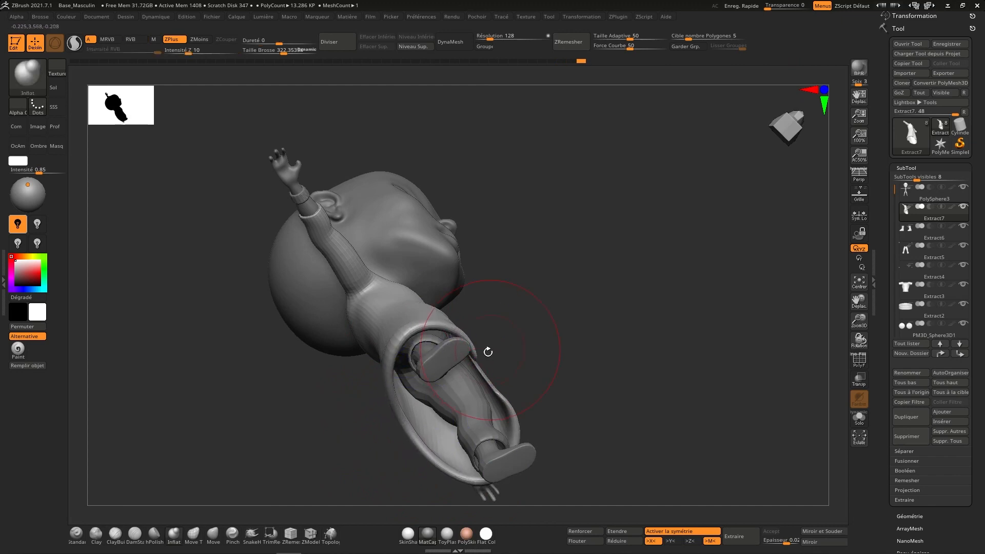
Step: Inflate and smooth the coat's front edges and sleeves, and remesh the coat with ZRemesher
right_drag(488, 352, 564, 280)
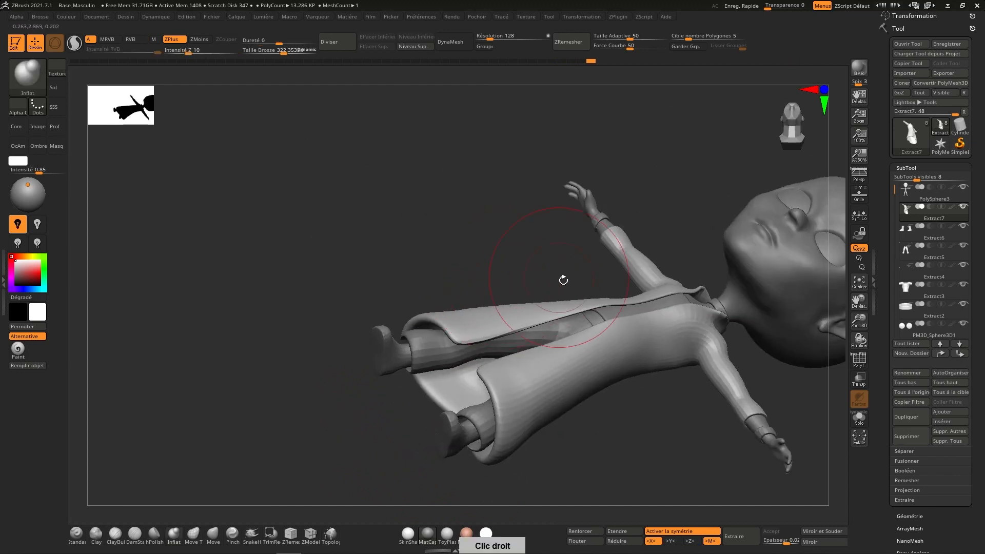
drag(612, 294, 651, 298)
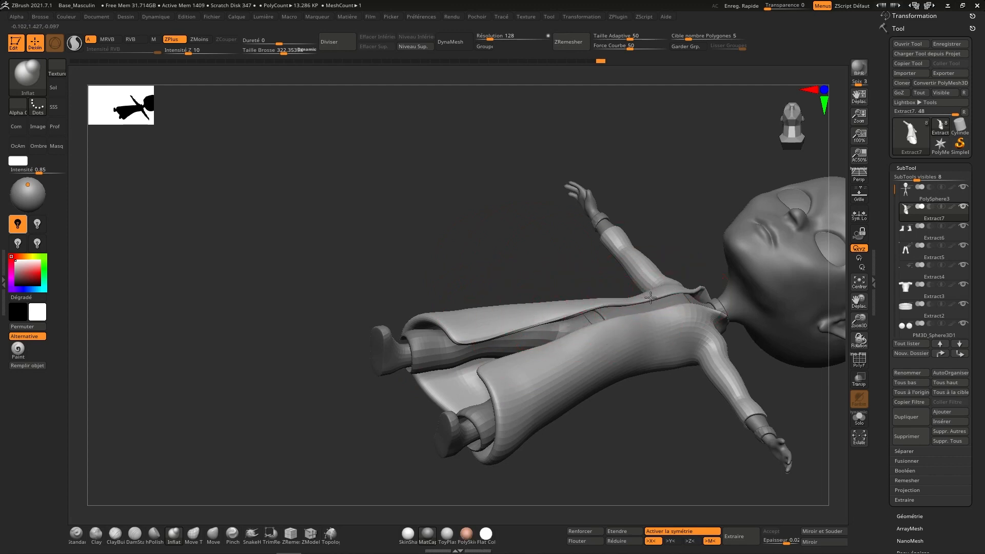
mouse_move(498, 332)
shift+mouse_down()
mouse_move(519, 320)
mouse_move(461, 341)
mouse_move(513, 313)
mouse_move(590, 306)
mouse_move(516, 323)
shift+mouse_up()
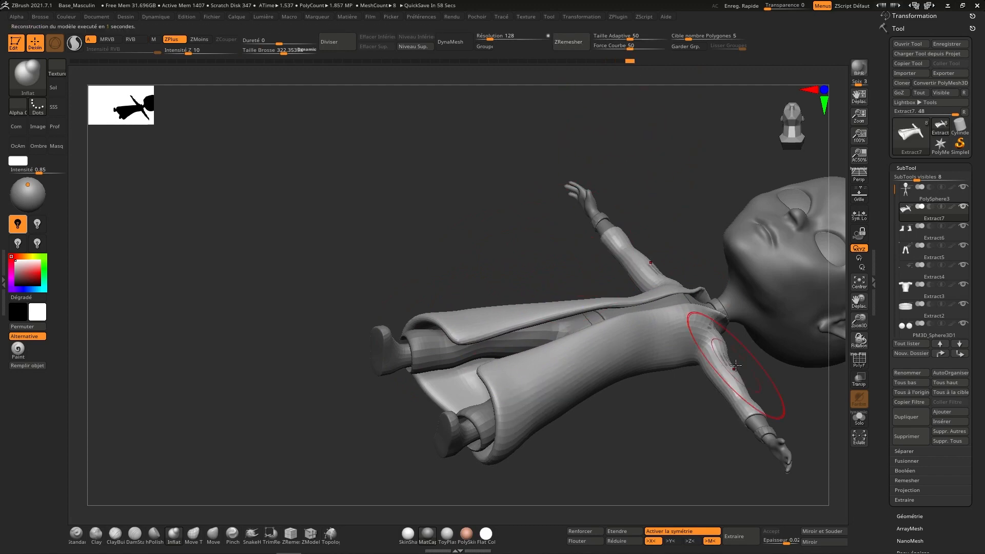
key(shift)
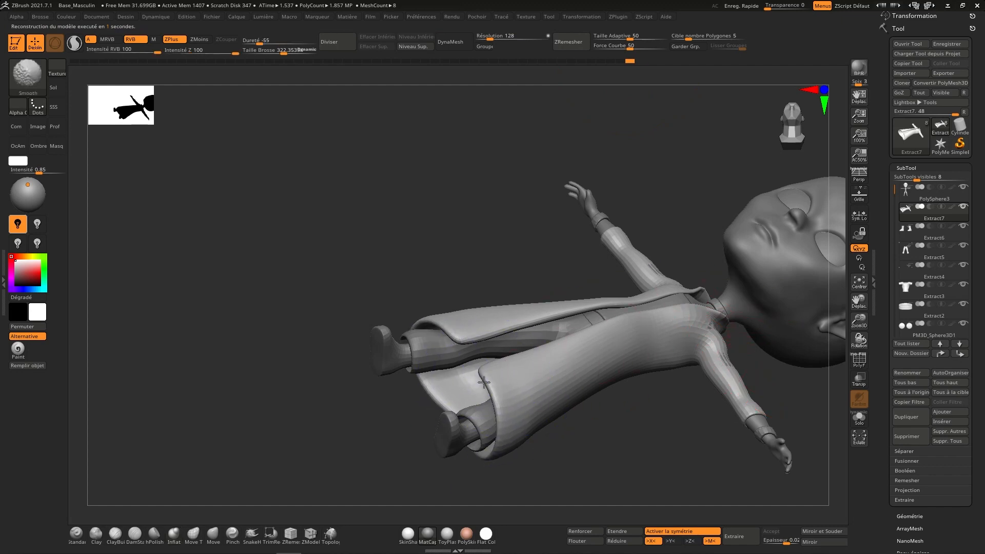
right_drag(484, 382, 799, 140)
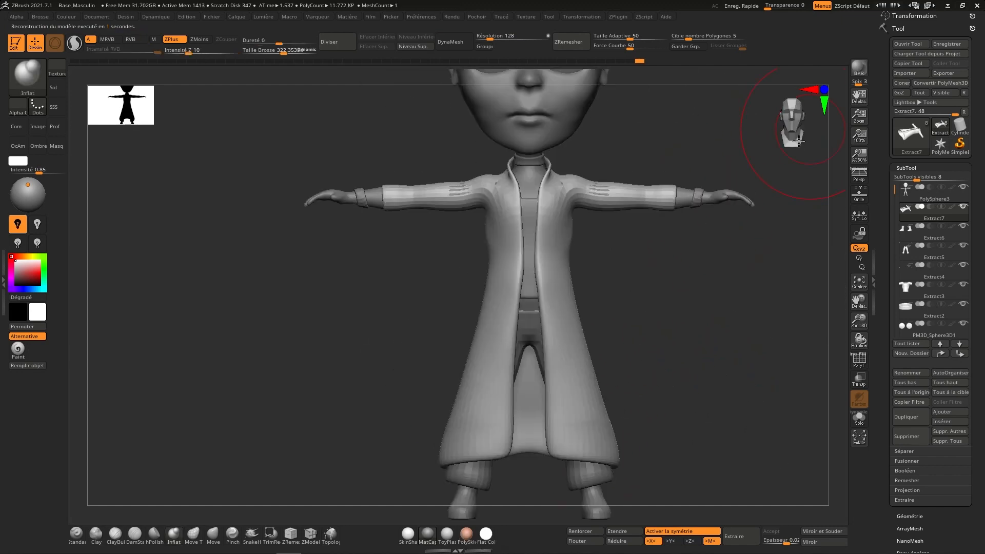
Step: Adjust the coat's upper sleeves symmetrically with the Move Topological brush and enlarge the brush to about 243
mouse_move(638, 282)
right_down()
mouse_move(637, 308)
mouse_move(473, 413)
mouse_move(333, 475)
right_up()
click(193, 535)
right_drag(633, 249, 620, 343)
drag(638, 274, 648, 282)
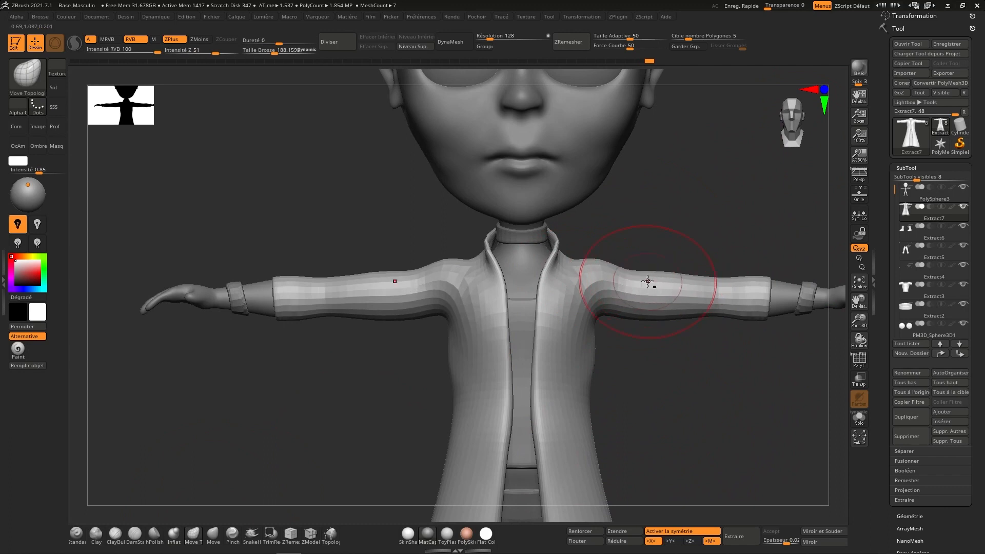
mouse_move(723, 358)
right_down()
mouse_move(715, 328)
mouse_move(700, 358)
mouse_move(698, 346)
right_up()
key(s)
drag(696, 348, 703, 353)
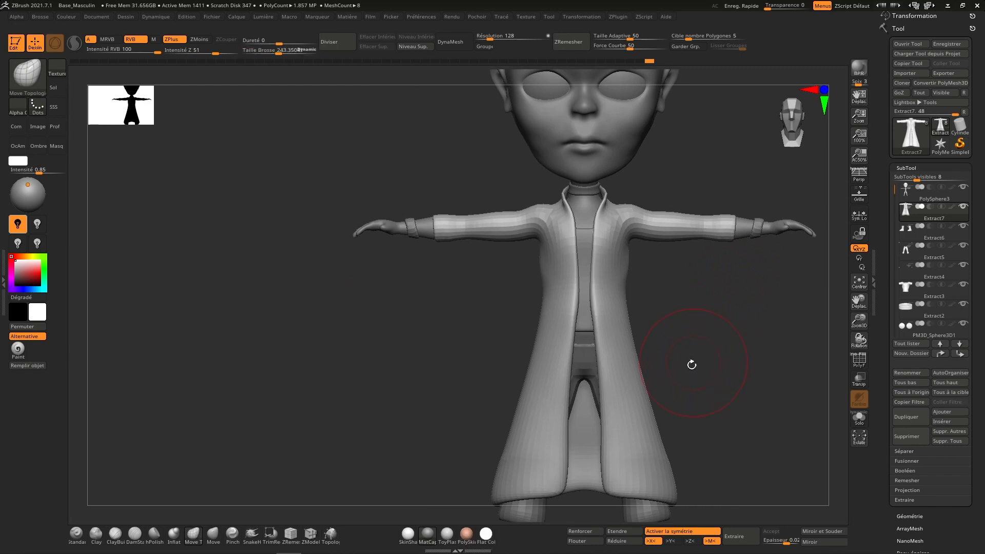
mouse_move(690, 363)
right_down()
mouse_move(672, 376)
mouse_move(691, 339)
right_up()
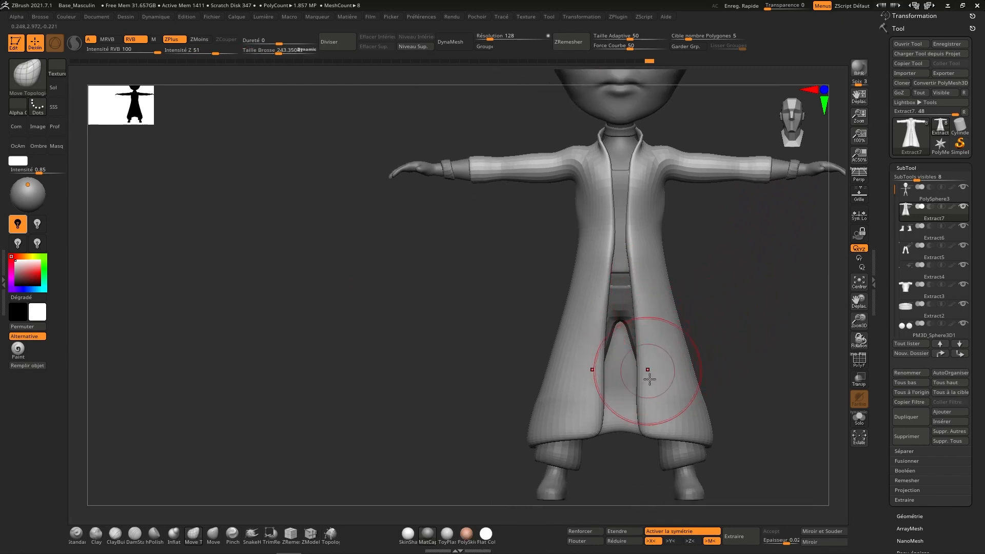
Step: Mask a horizontal band around the waist of the PolySphere3 body and extract it as a new waistband subtool
click(936, 197)
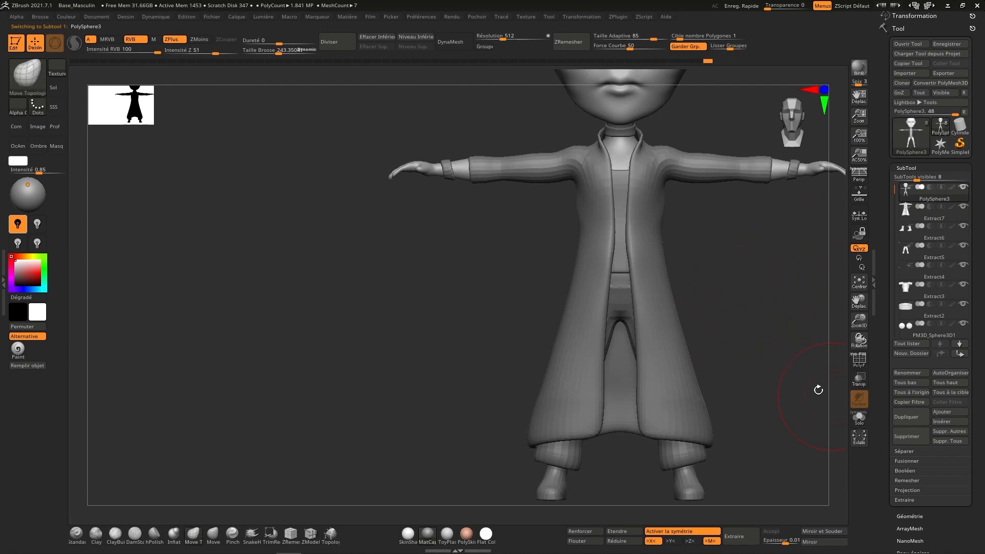
key(ctrl)
mouse_move(643, 269)
ctrl+mouse_down()
mouse_move(539, 279)
mouse_move(633, 286)
mouse_move(545, 301)
ctrl+mouse_up()
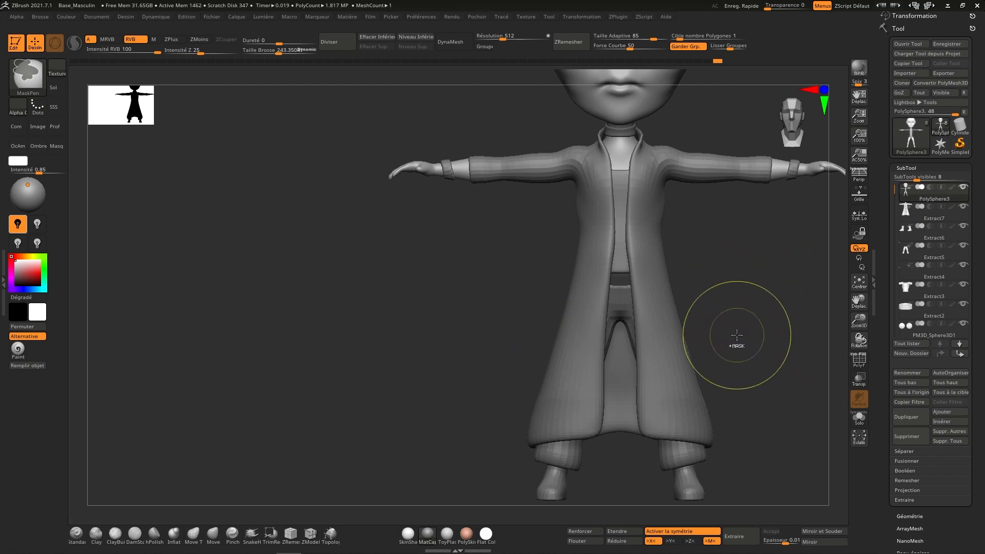
ctrl+drag(676, 280, 529, 304)
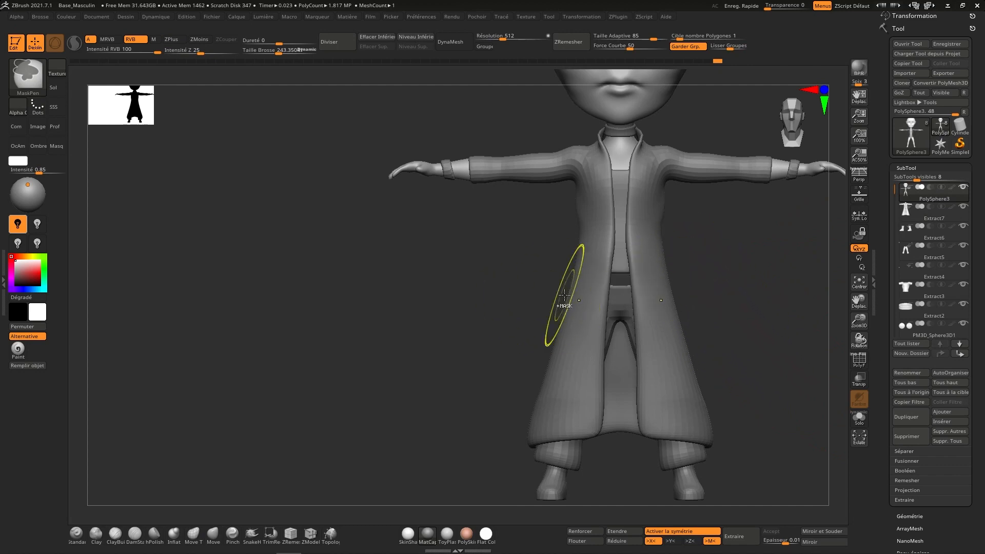
click(754, 535)
click(775, 532)
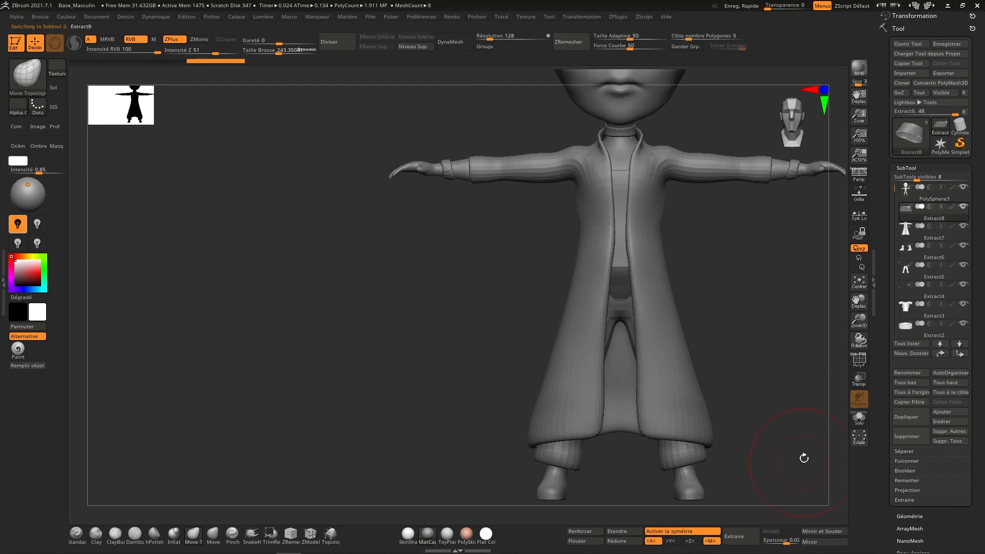
Step: Isolate the extracted waistband and smooth its upper and lower rims
click(865, 422)
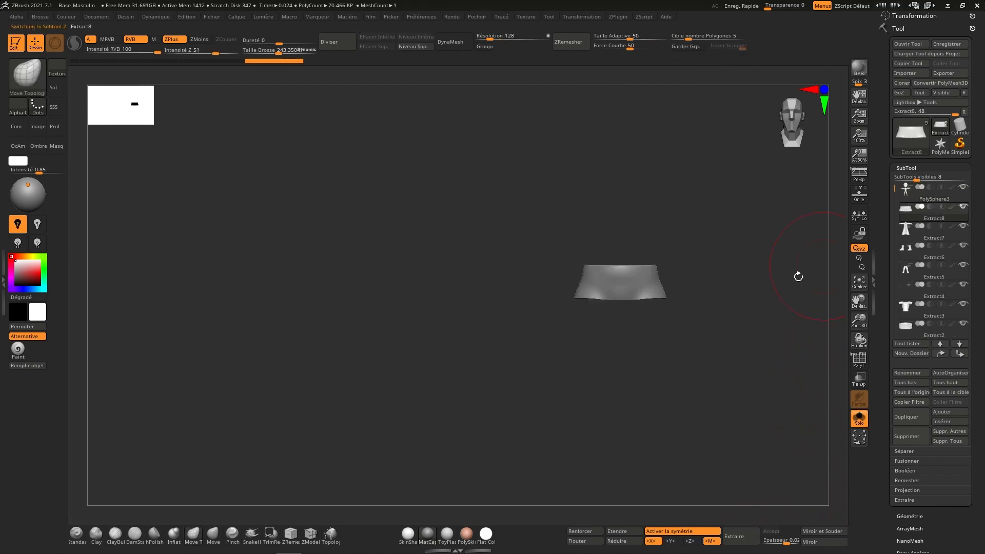
alt+right_drag(699, 276, 708, 340)
ctrl+right_drag(708, 341, 690, 395)
shift+drag(633, 435, 550, 429)
right_drag(551, 426, 547, 391)
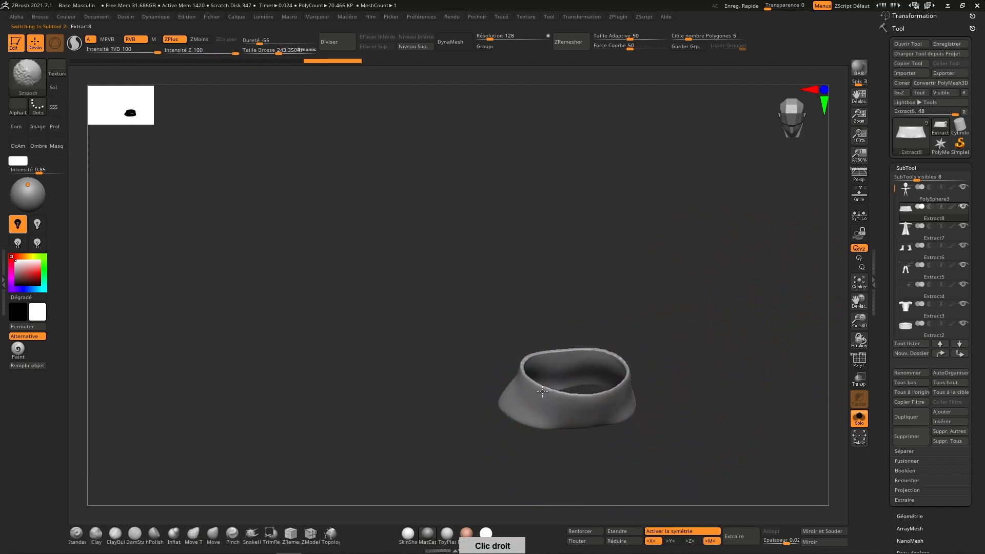
shift+drag(542, 391, 530, 351)
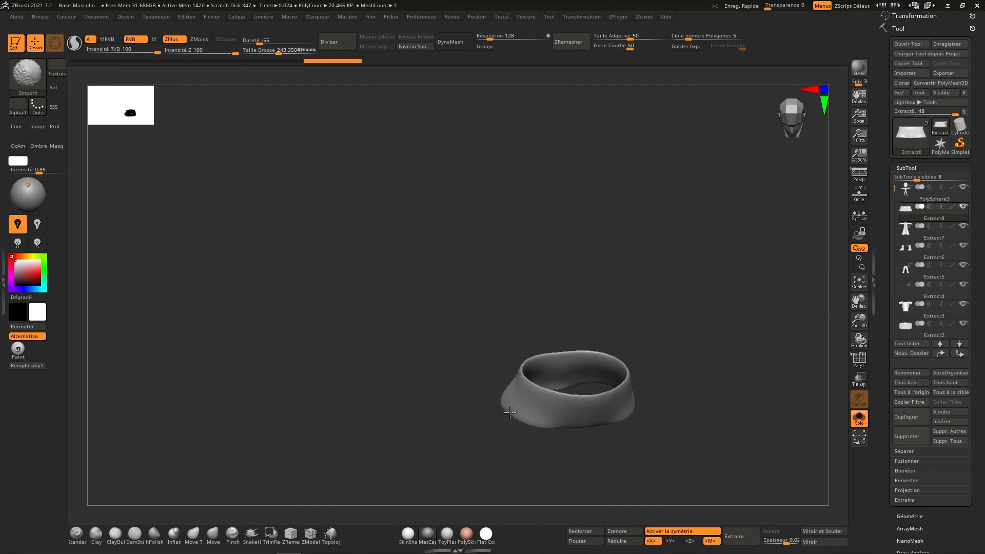
Step: Remesh the waistband with ZRemesher at an adaptive size of 77 and bring the other subtools back into view
right_drag(509, 412, 785, 256)
click(593, 40)
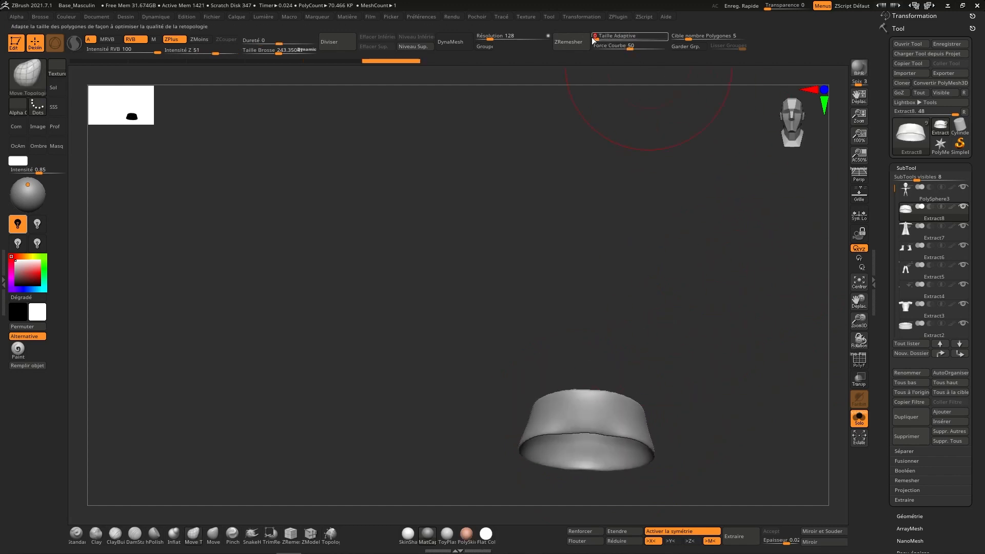
drag(602, 39, 648, 40)
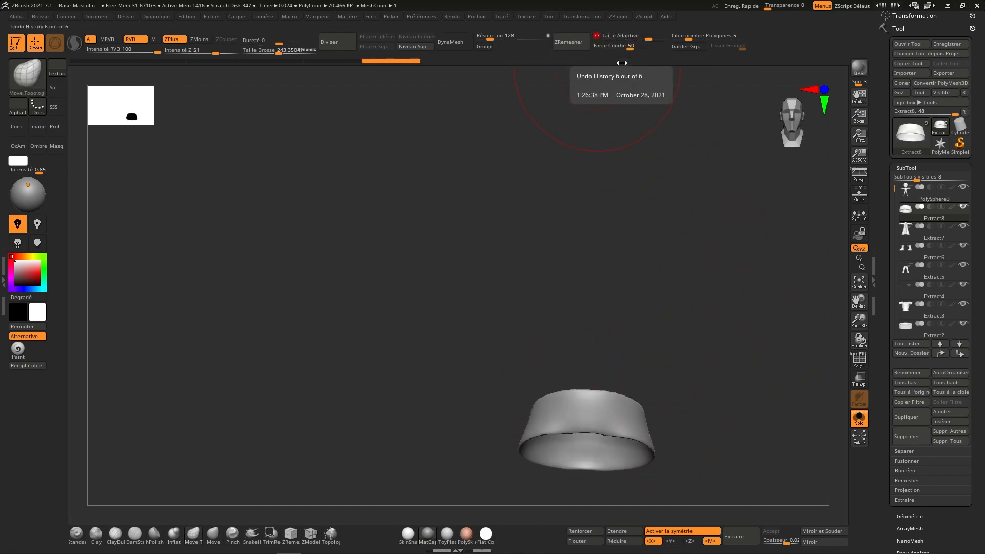
click(568, 41)
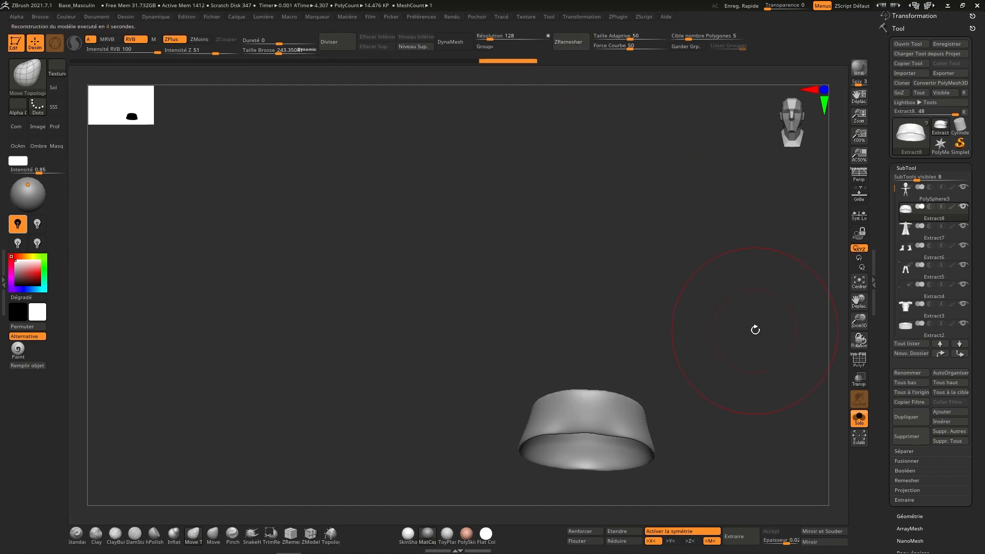
click(859, 418)
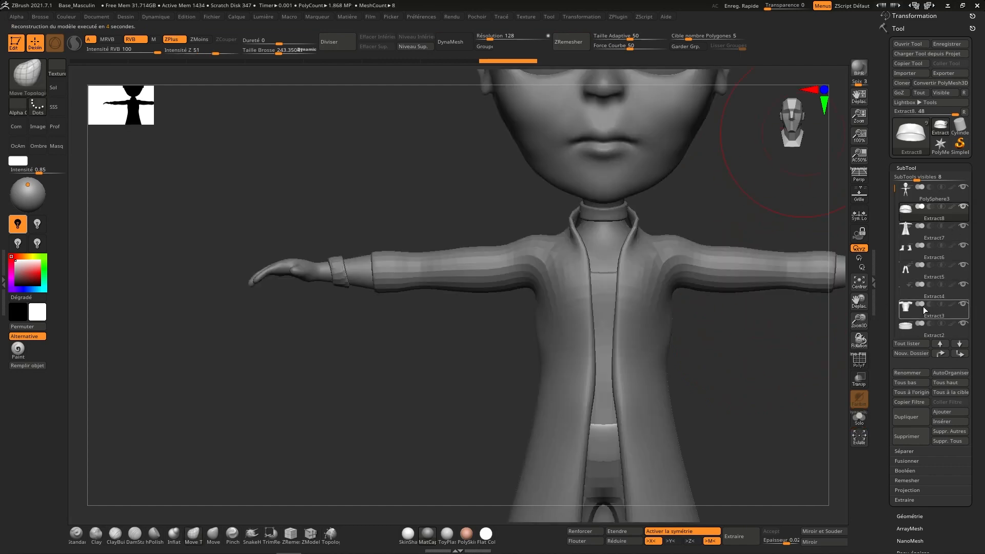
Step: Isolate the Extract5 trousers, mask the wrist cuffs attached to them and split the masked points into their own subtool
click(924, 274)
ctrl+right_drag(809, 332, 691, 326)
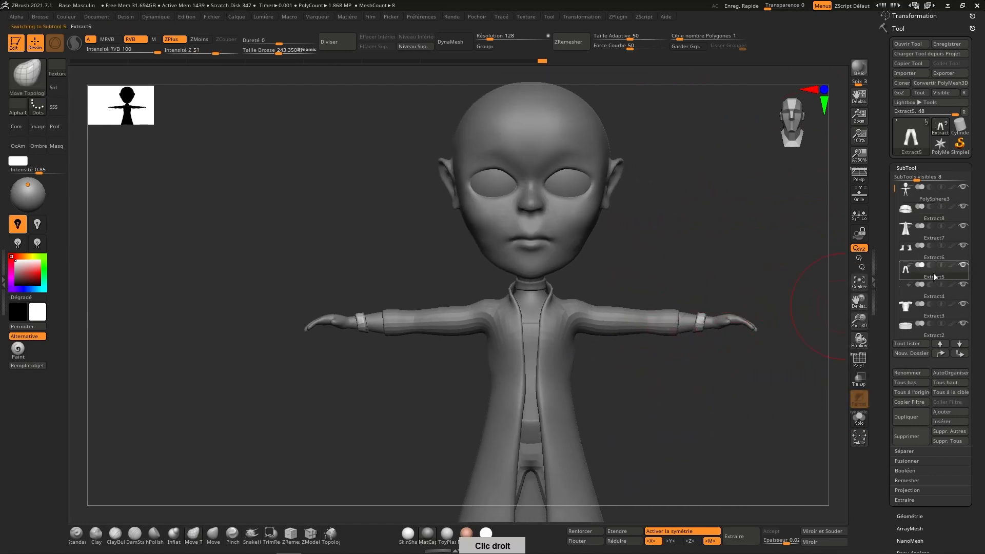
click(860, 418)
ctrl+drag(735, 276, 676, 374)
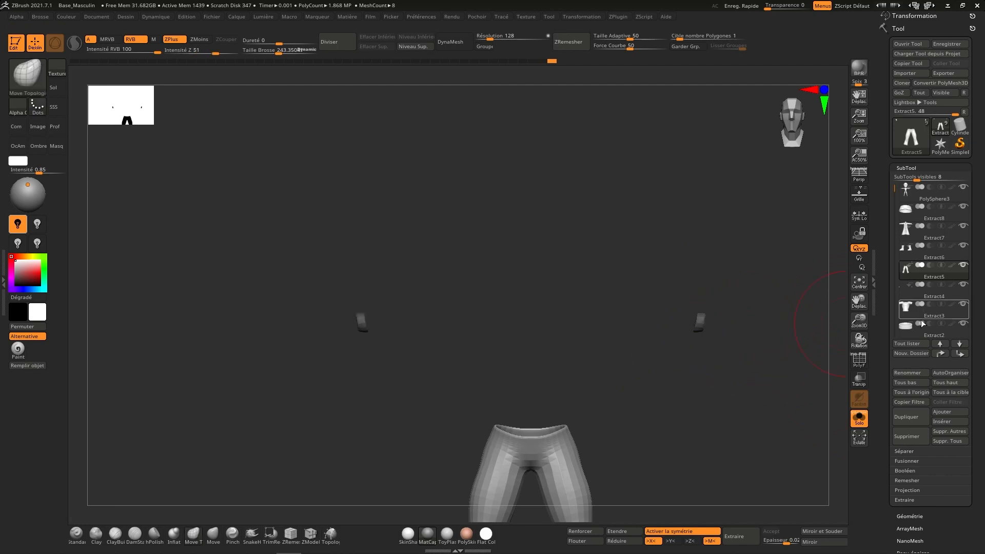
click(944, 451)
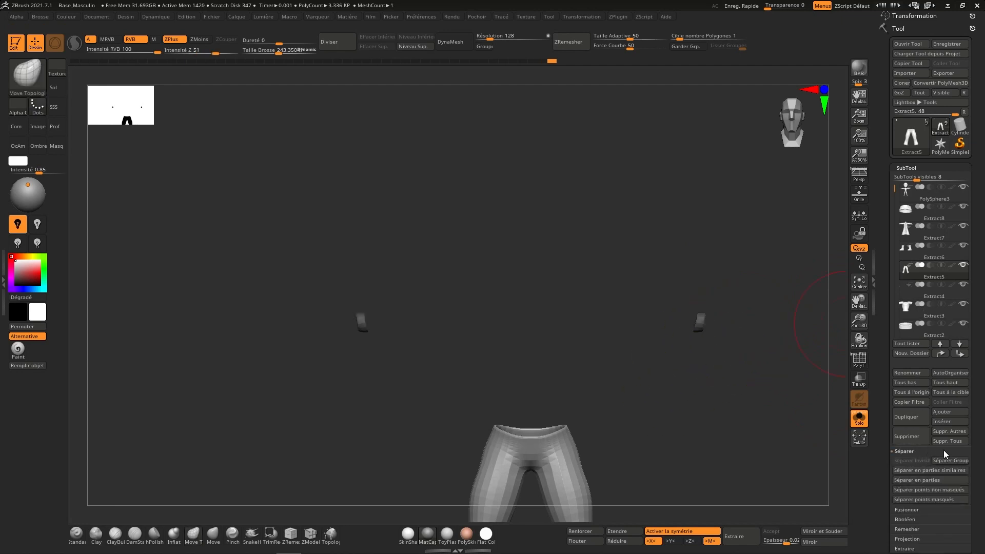
click(947, 499)
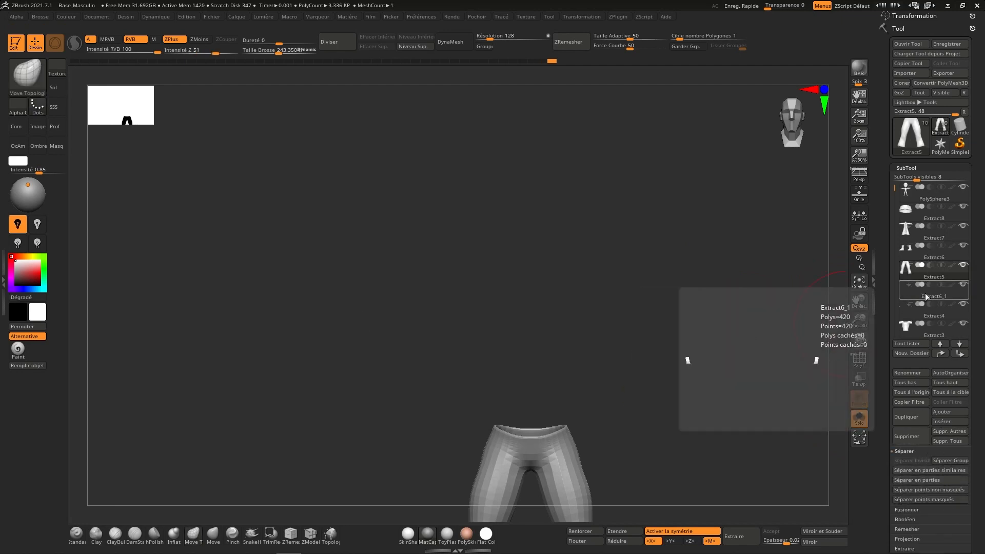
Step: Delete the duplicate wrist-cuff subtool Extract6_1 that was split from the trousers
click(934, 294)
click(913, 436)
click(810, 454)
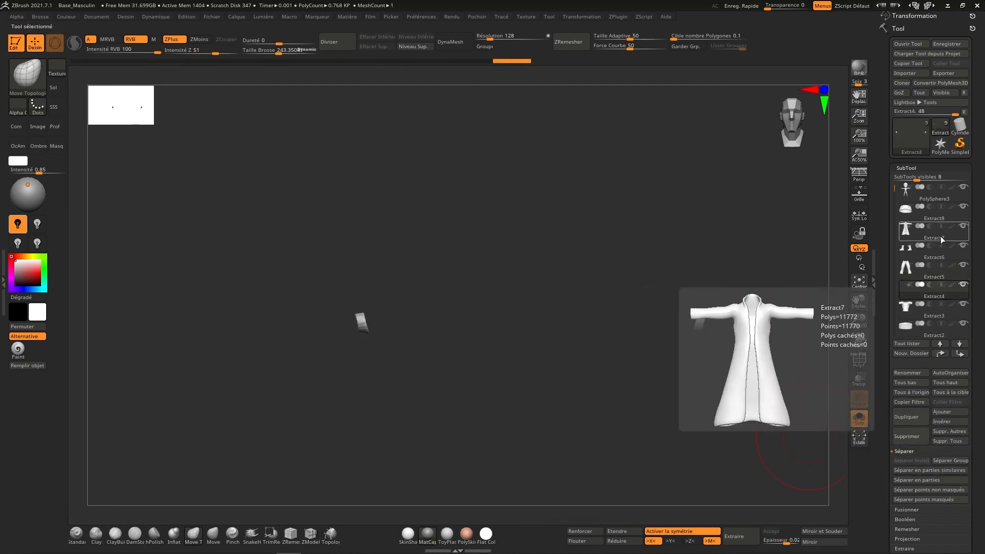
Step: Hide the coat, show the remaining subtools again and reduce the brush size to about 182
click(963, 226)
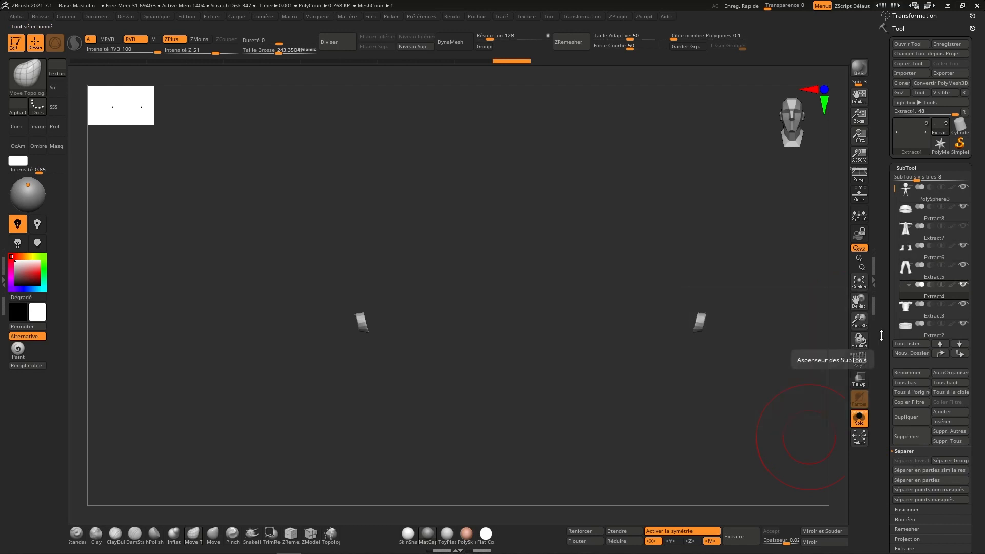
click(859, 418)
mouse_move(739, 415)
right_down()
mouse_move(741, 335)
mouse_move(767, 316)
right_up()
key(s)
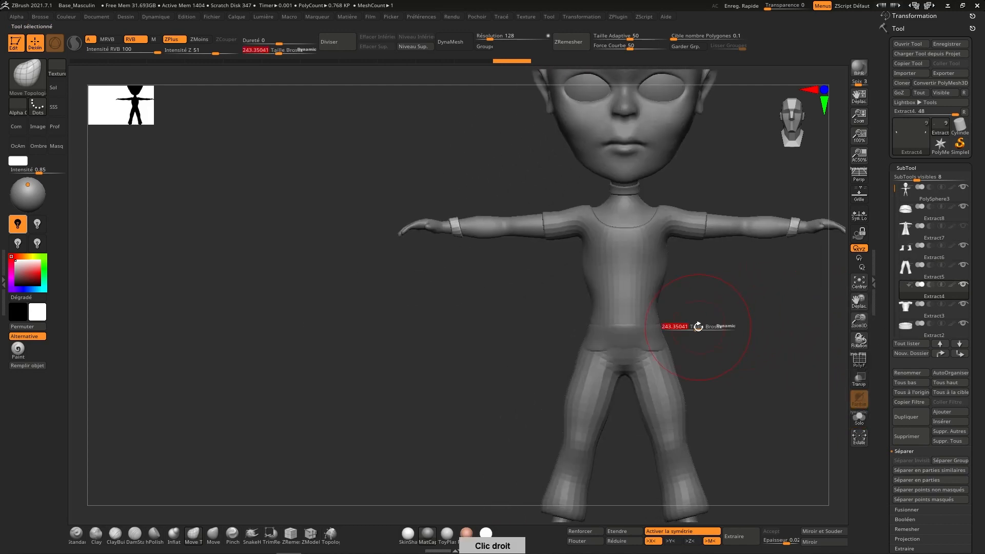
drag(698, 328, 692, 329)
mouse_move(670, 337)
ctrl+right_down()
mouse_move(655, 392)
mouse_move(650, 358)
mouse_move(669, 348)
ctrl+right_up()
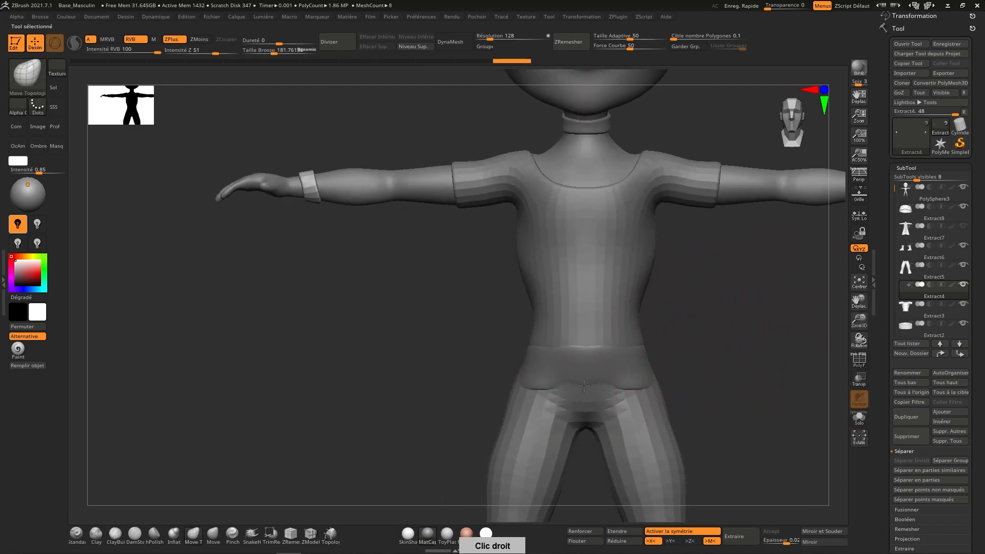
Step: Try to pull the trousers' front waist upward with the Move Topological brush, and undo the change
alt+click(590, 404)
drag(590, 400, 591, 380)
key(ctrl+z)
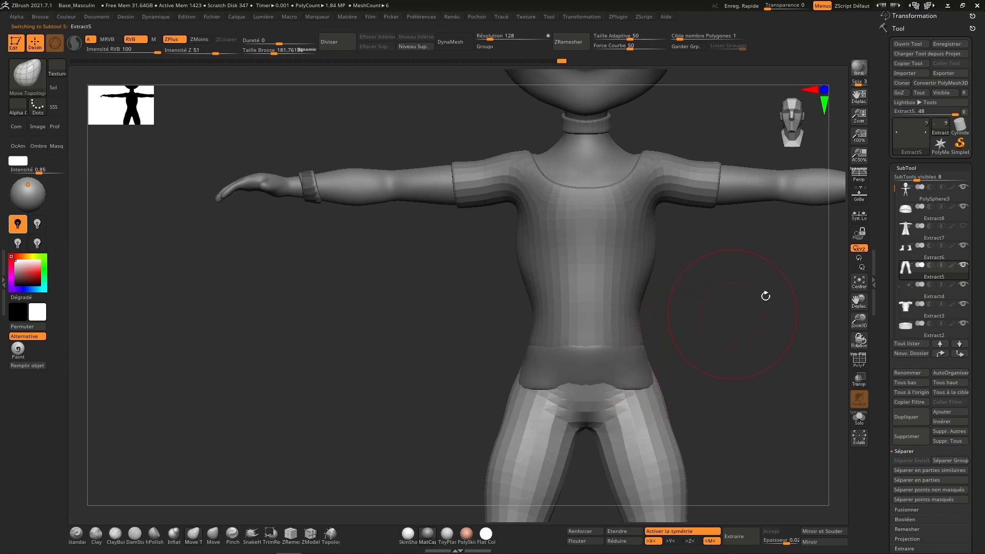
Step: Select the Extract8 waistband and pull its front and sides outward over the shirt and trousers
click(920, 218)
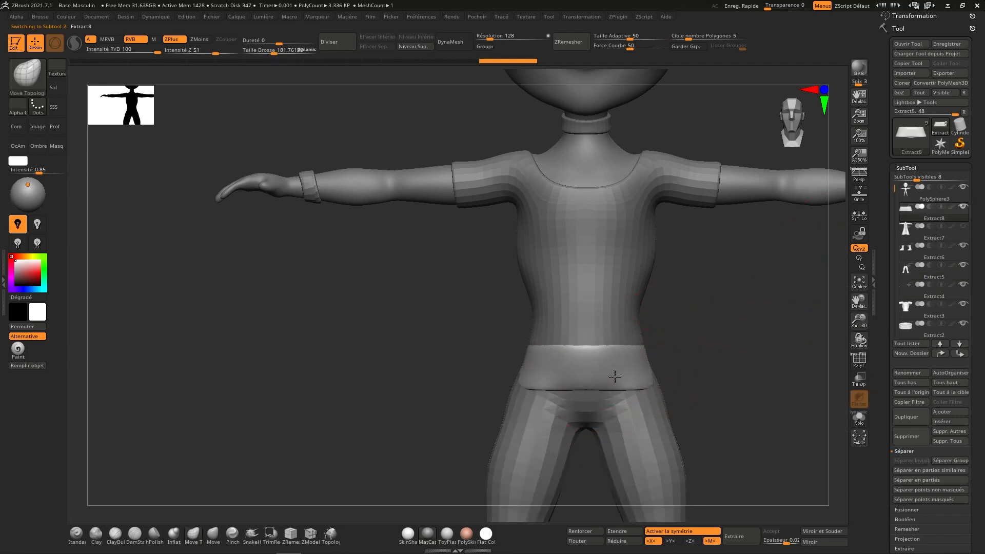
drag(614, 376, 615, 373)
drag(531, 372, 523, 373)
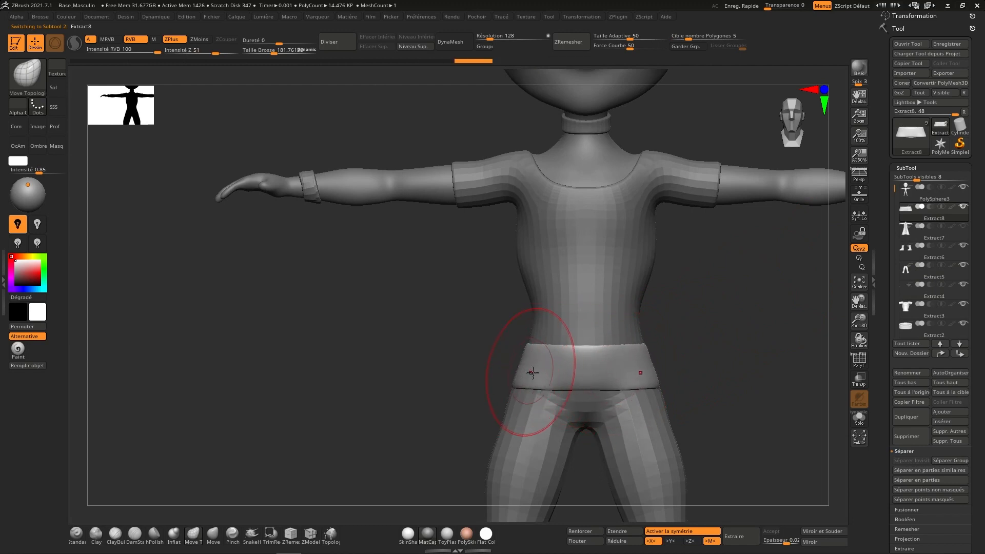
right_drag(532, 373, 524, 375)
drag(473, 376, 466, 377)
Step: Pull the waistband's back and side outward so it covers the trousers and shirt evenly
right_drag(473, 376, 516, 356)
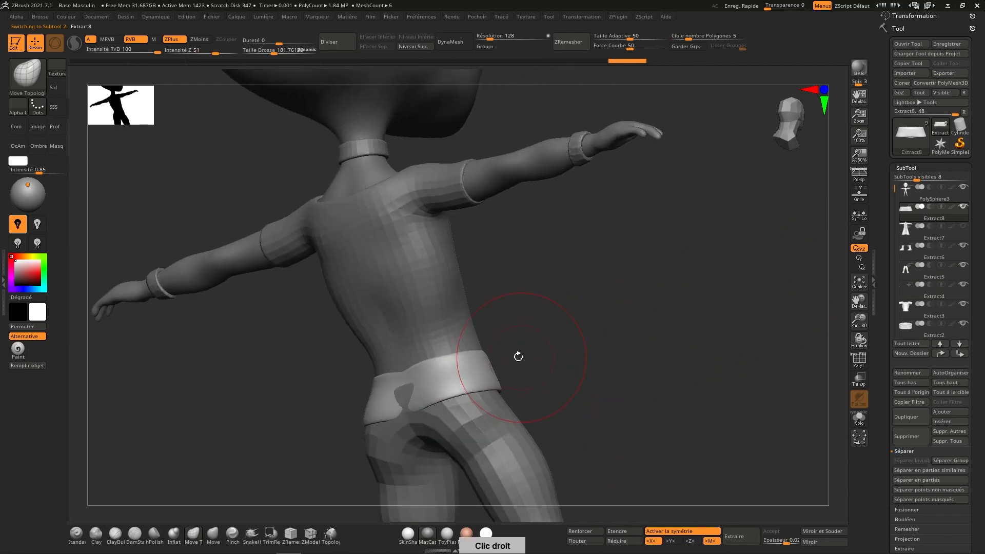
drag(424, 392, 417, 394)
right_drag(409, 397, 421, 361)
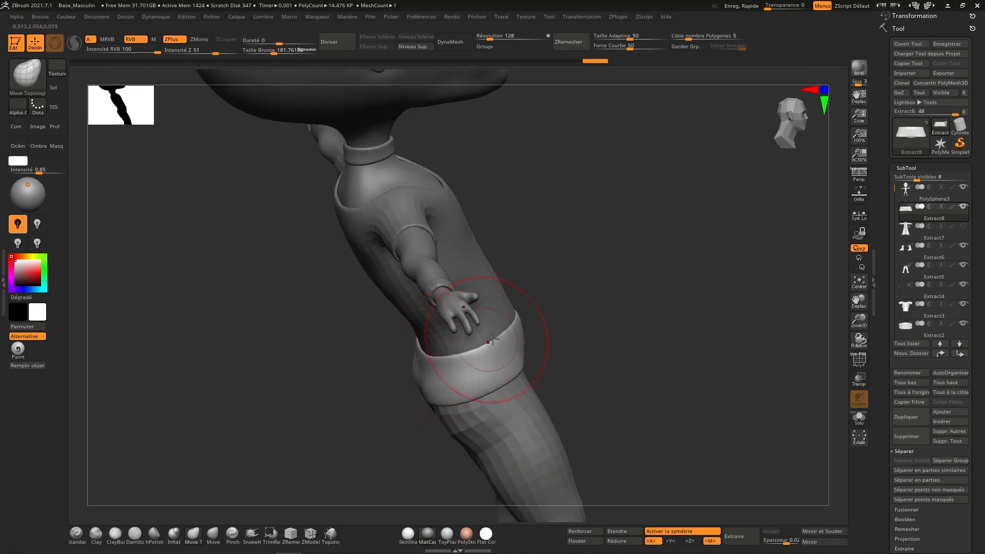
right_drag(492, 340, 485, 360)
Step: Smooth the waistband's front and lower edge where it meets the trousers
right_drag(518, 287, 544, 310)
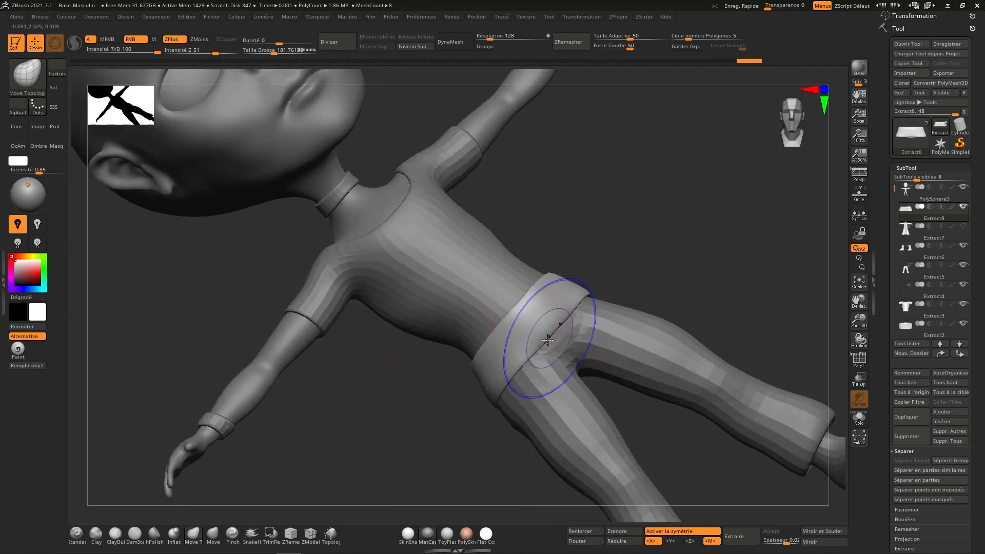
shift+drag(549, 335, 523, 339)
mouse_move(523, 339)
shift+mouse_down()
mouse_move(495, 364)
mouse_move(513, 354)
shift+mouse_up()
shift+drag(513, 354, 531, 359)
right_drag(713, 220, 790, 146)
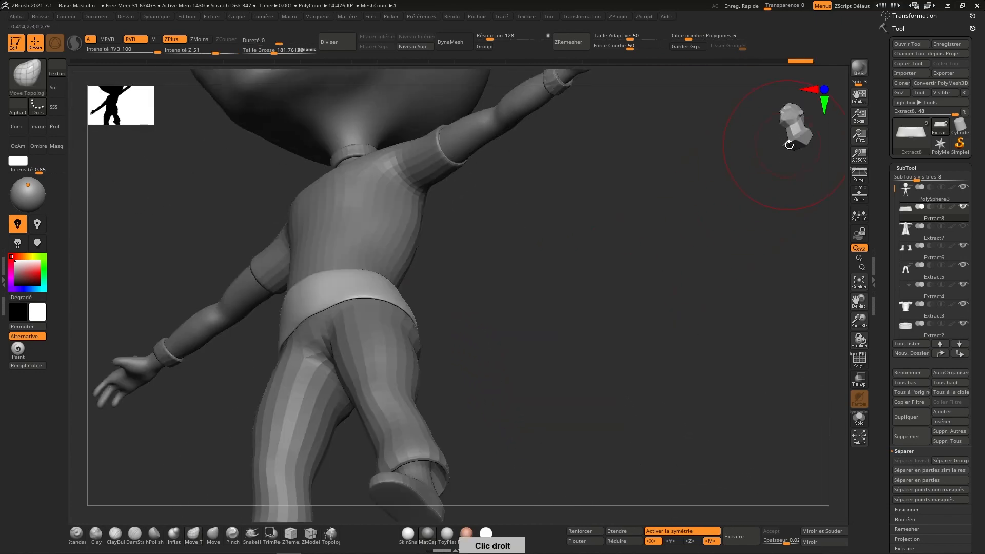
click(793, 148)
drag(800, 152, 568, 294)
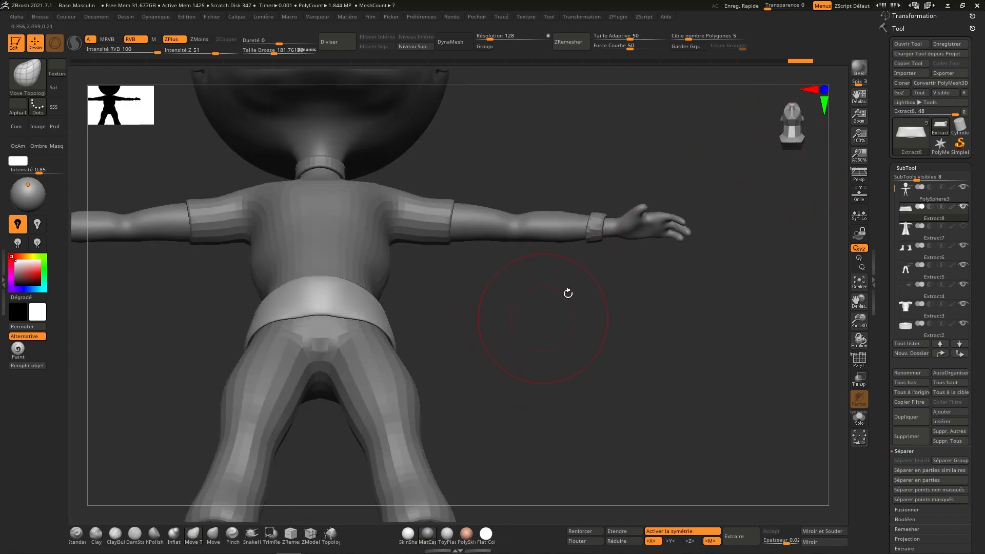
Step: Scale the waistband vertically to about 0.73 with the gizmo and move it slightly up the waist
click(787, 141)
alt+right_drag(410, 367, 541, 321)
key(w)
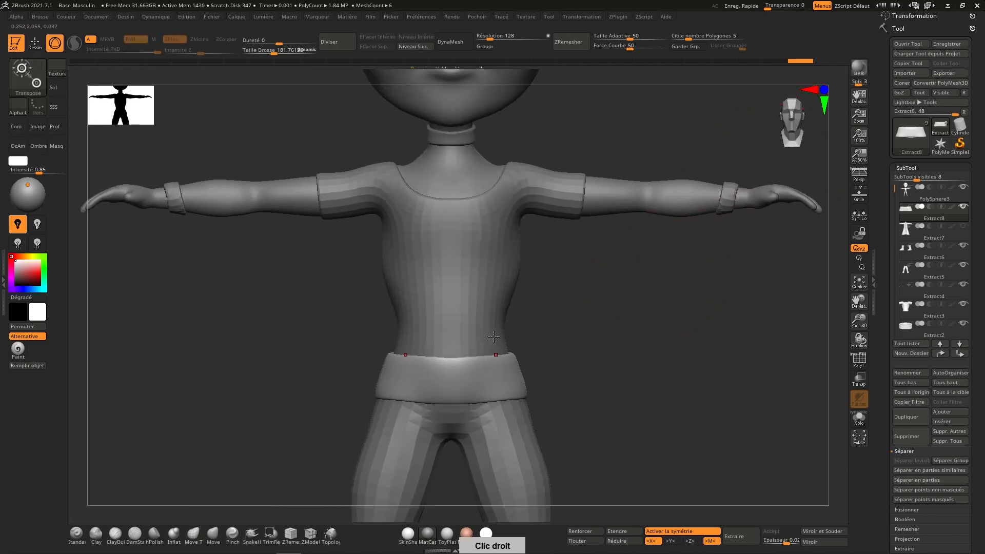
ctrl+right_drag(503, 353, 497, 236)
click(471, 129)
mouse_move(486, 302)
mouse_down()
mouse_move(486, 294)
mouse_move(488, 303)
mouse_up()
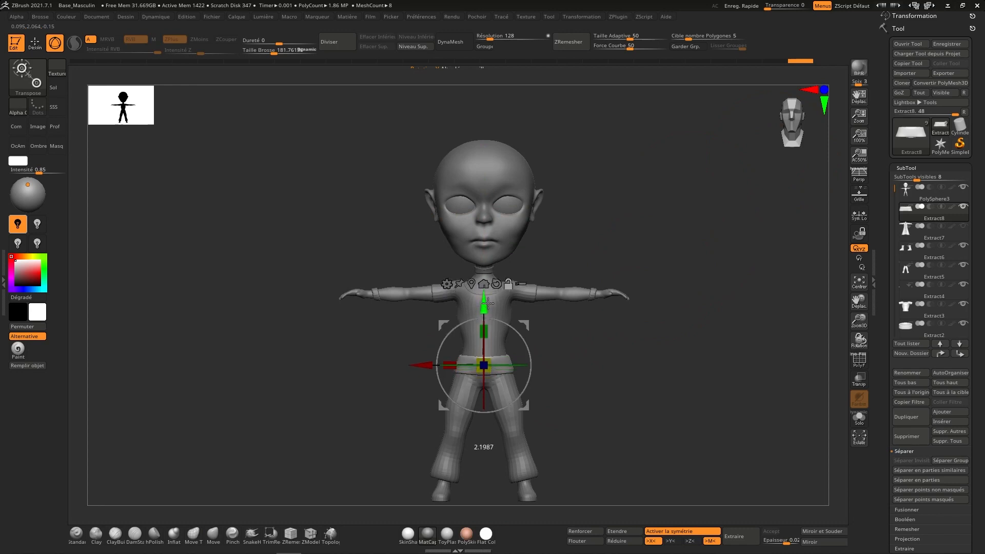
ctrl+right_drag(487, 303, 464, 342)
drag(466, 343, 467, 352)
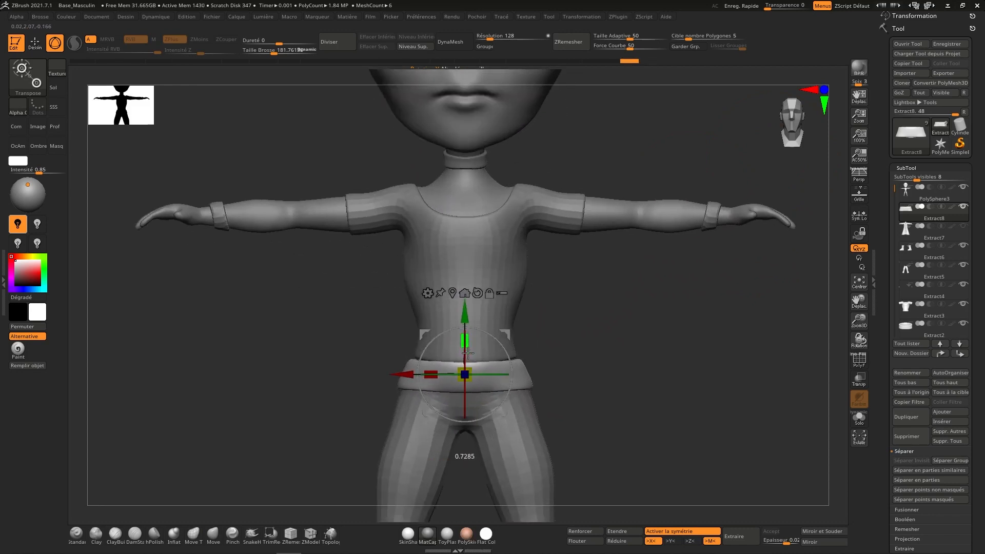
drag(466, 314, 466, 311)
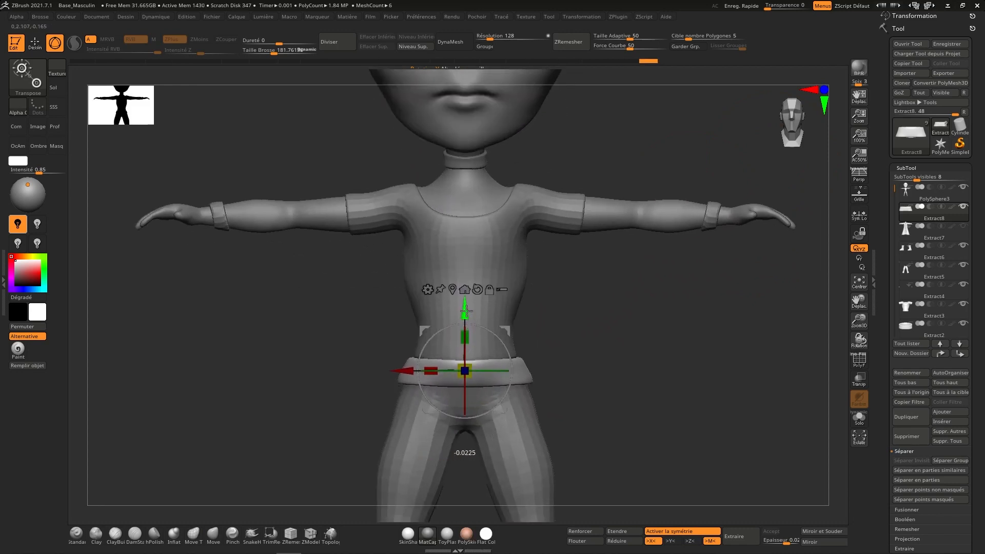
key(q)
Step: Reshape and smooth the waistband's back and side edges with Move Topological, and ZRemesh it
mouse_move(576, 330)
right_down()
mouse_move(556, 346)
mouse_move(553, 377)
mouse_move(502, 356)
mouse_move(479, 362)
right_up()
right_drag(479, 326, 599, 398)
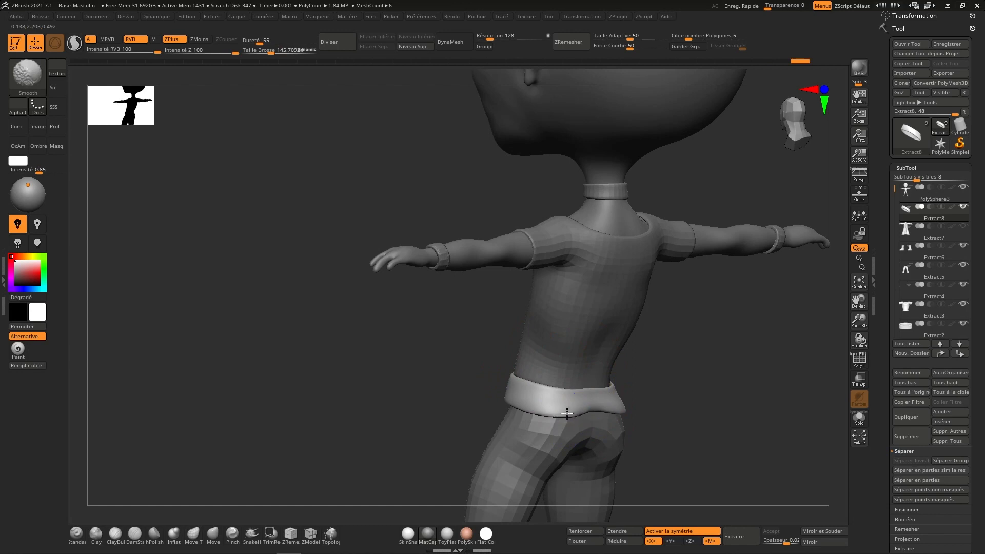
key(b)
key(m)
key(t)
mouse_move(599, 391)
right_down()
mouse_move(585, 385)
mouse_move(595, 381)
right_up()
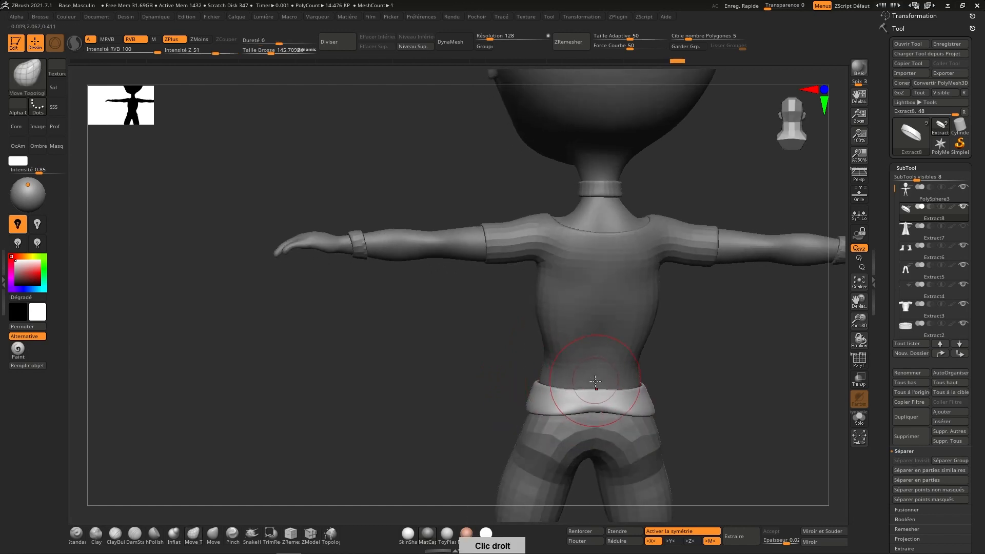
drag(565, 412, 558, 409)
right_drag(529, 409, 534, 412)
shift+drag(558, 408, 553, 409)
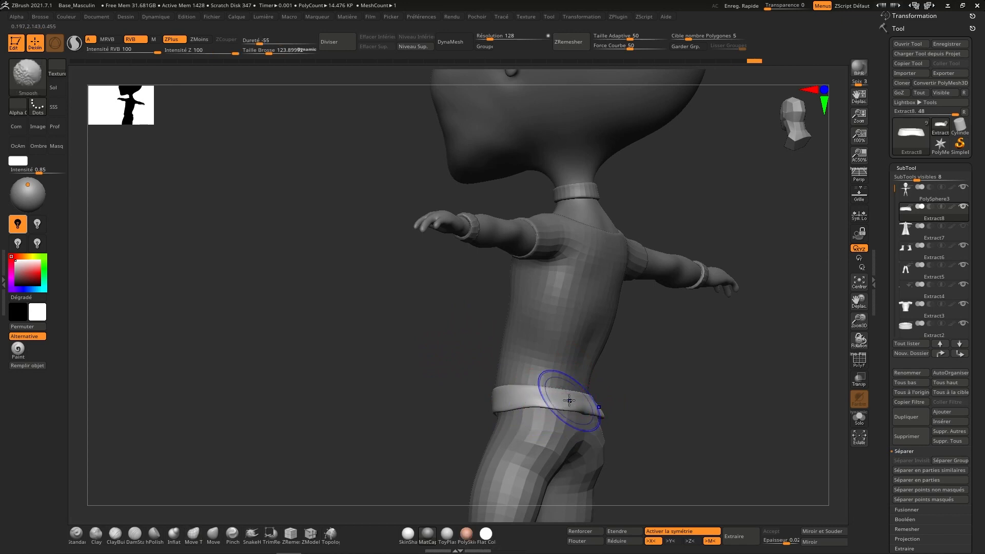
right_drag(569, 400, 586, 353)
mouse_move(587, 406)
right_down()
mouse_move(516, 407)
mouse_move(506, 417)
mouse_move(569, 372)
mouse_move(561, 354)
mouse_move(600, 396)
mouse_move(507, 392)
mouse_move(588, 344)
mouse_move(748, 144)
right_up()
key(shift)
click(793, 138)
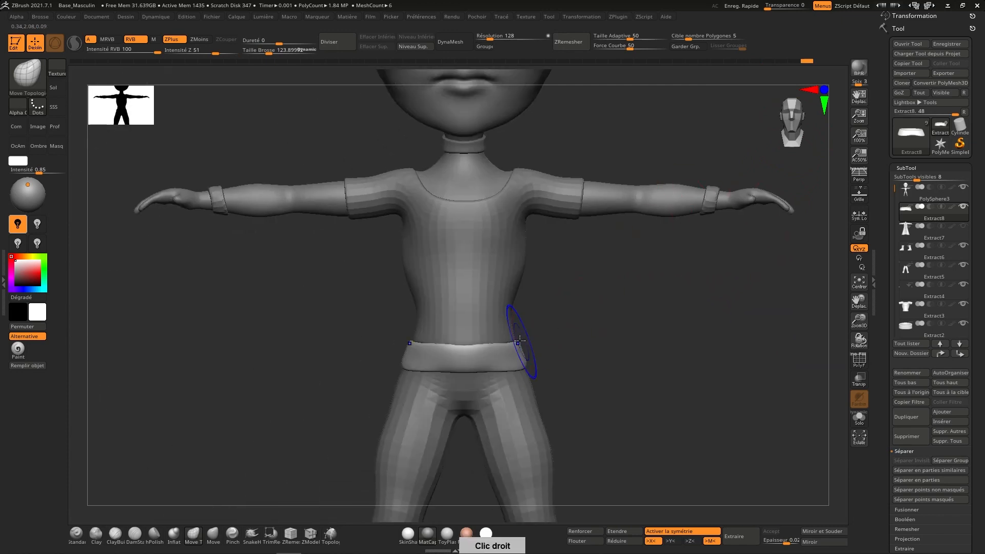
click(578, 43)
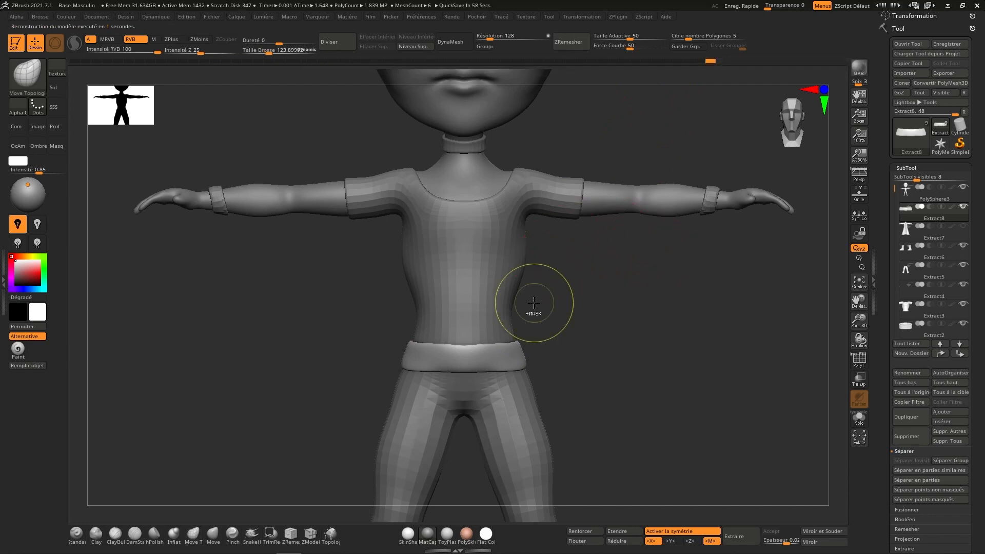
Step: Reduce the brush size and pull the waistband's upper front edge clear of the shirt
mouse_move(532, 308)
ctrl+right_down()
mouse_move(557, 335)
mouse_move(496, 358)
ctrl+right_up()
key(bracketleft)
key(bracketleft)
key(bracketleft)
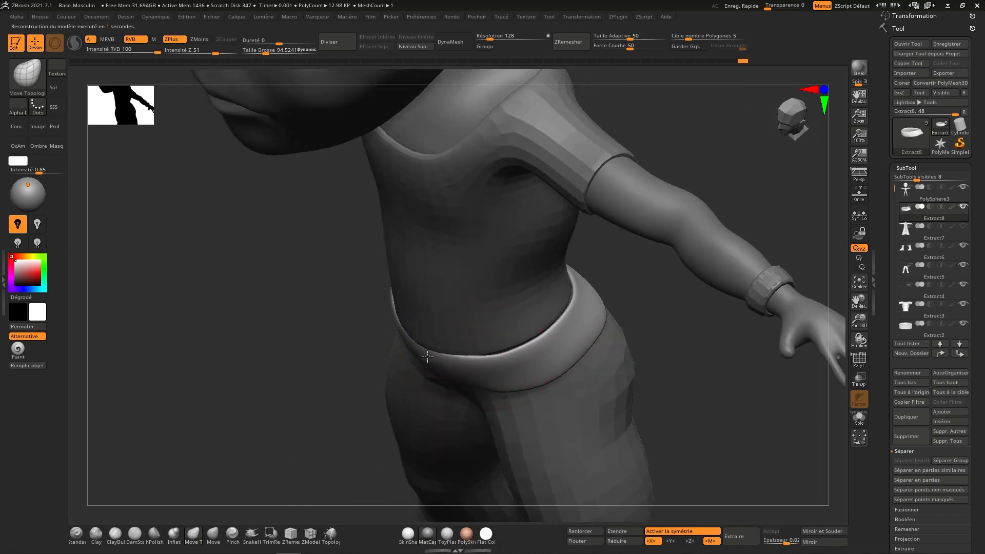
drag(429, 354, 430, 349)
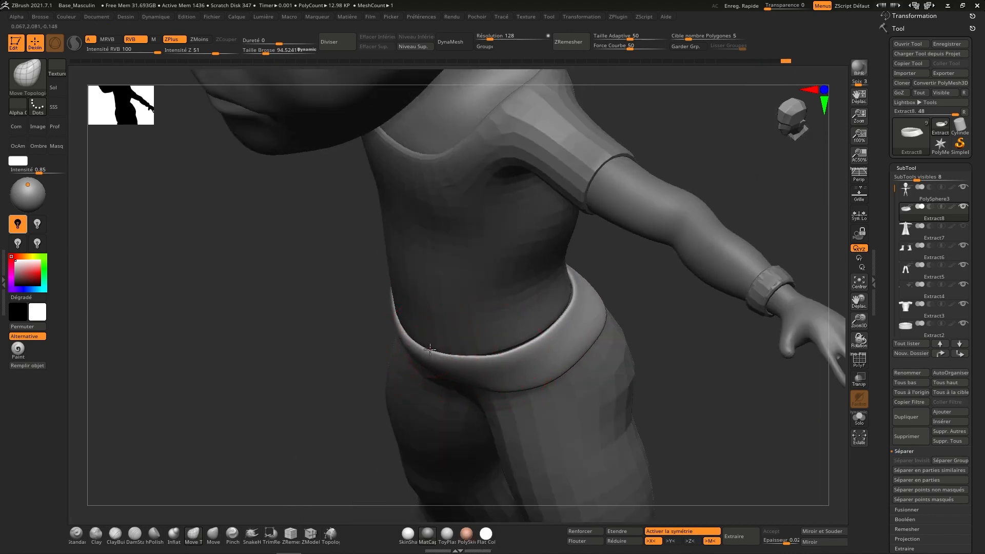
right_drag(460, 342, 452, 282)
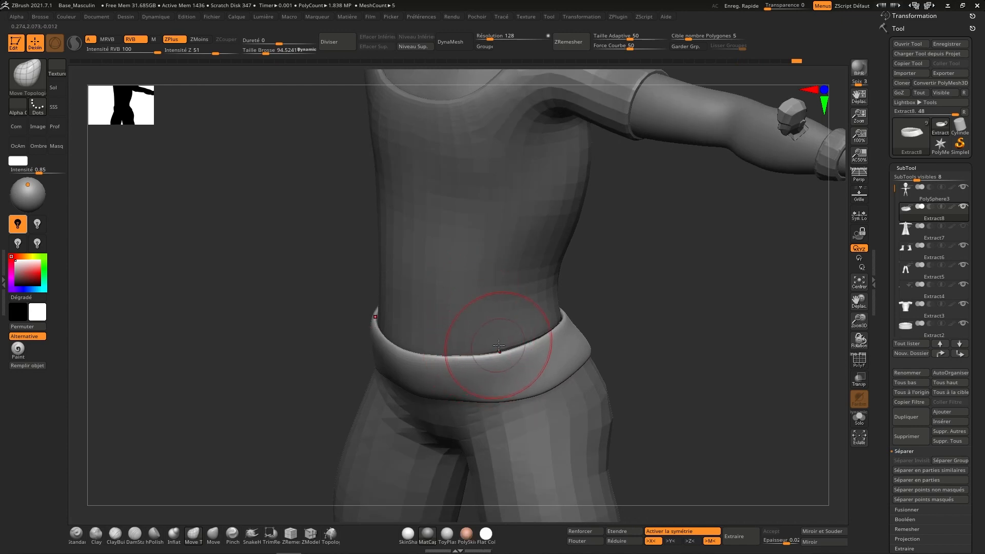
mouse_move(473, 356)
right_down()
mouse_move(509, 340)
mouse_move(511, 353)
right_up()
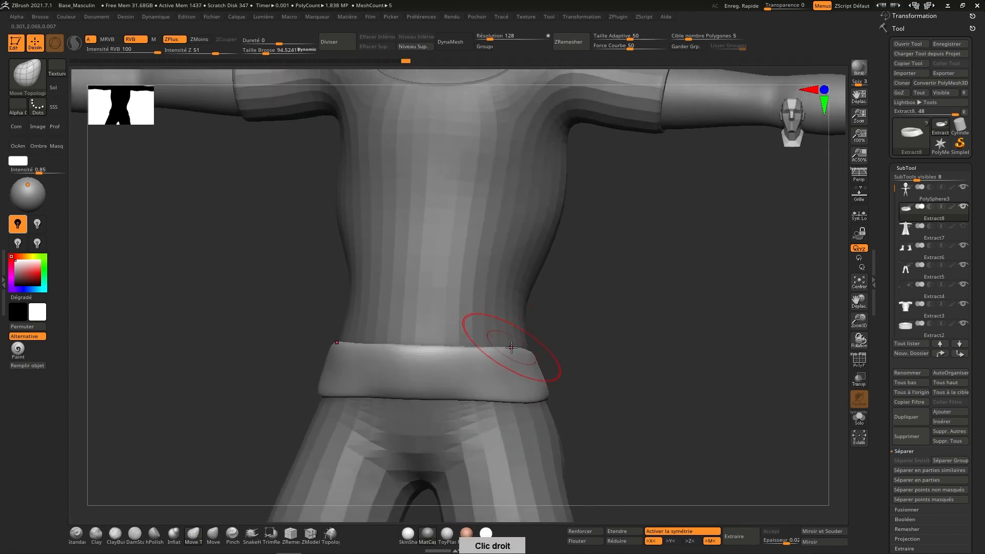
right_drag(536, 403, 518, 329)
mouse_move(802, 110)
right_down()
mouse_move(439, 374)
mouse_move(535, 307)
mouse_move(606, 161)
right_up()
Step: ZRemesh the waistband repeatedly, lowering the target polygon count to 1 and finally to 0.1
click(568, 42)
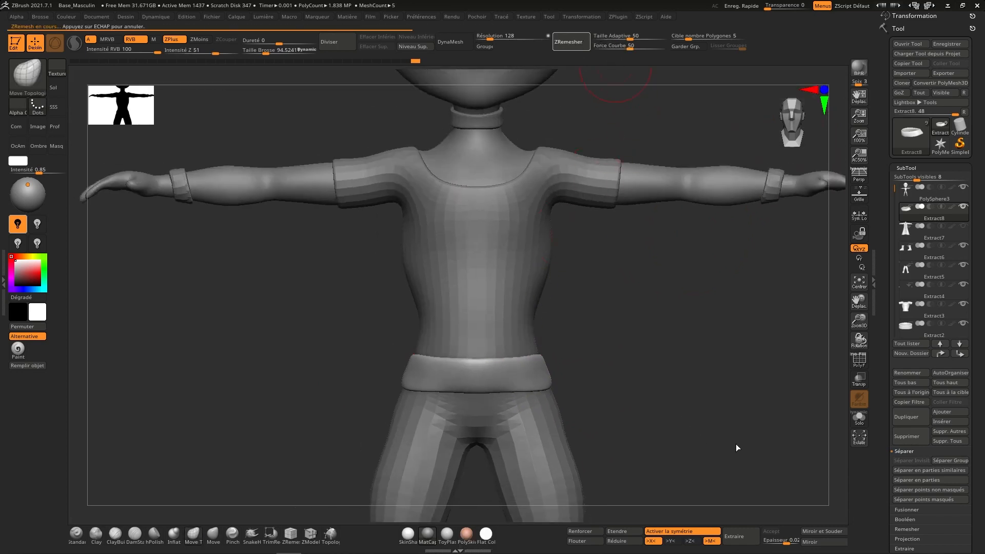
drag(711, 34, 716, 32)
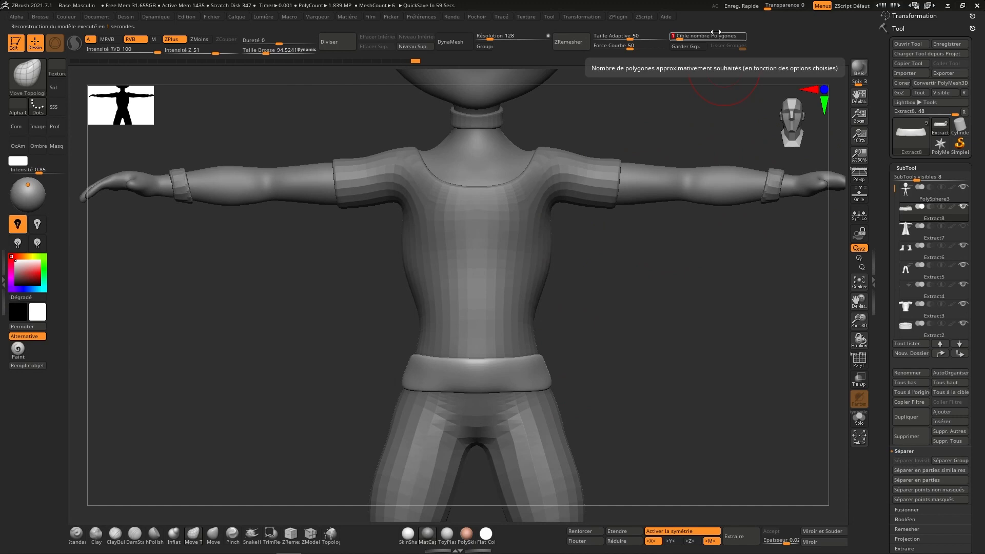
click(580, 42)
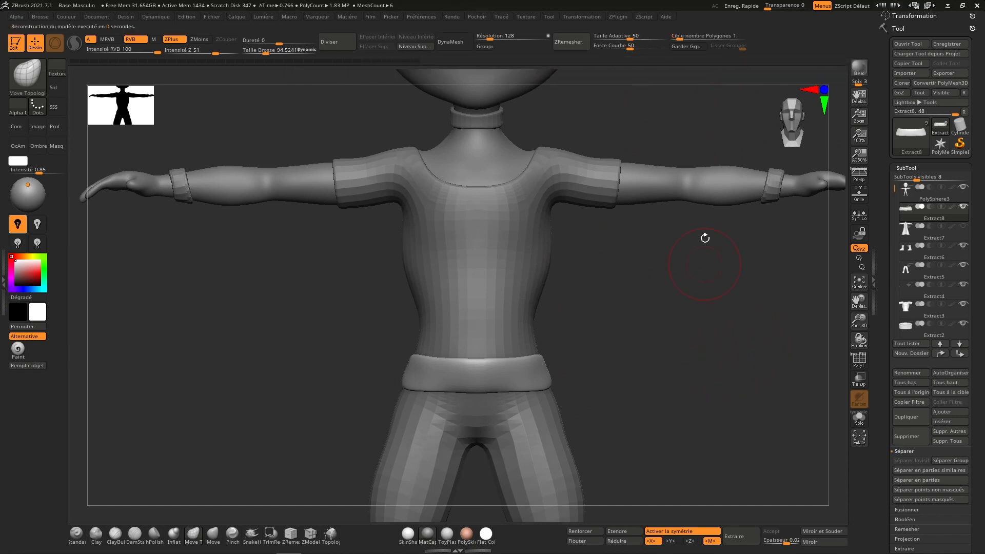
drag(698, 36, 704, 35)
click(579, 41)
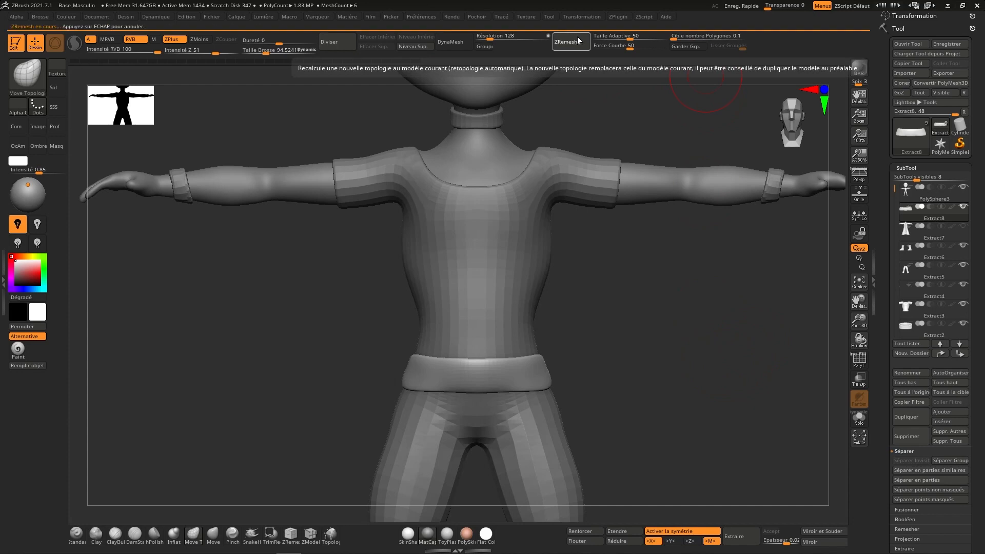
right_drag(695, 396, 879, 225)
Step: Show and select the Extract7 coat, and ZRemesh it down to a target polygon count of 1
click(962, 227)
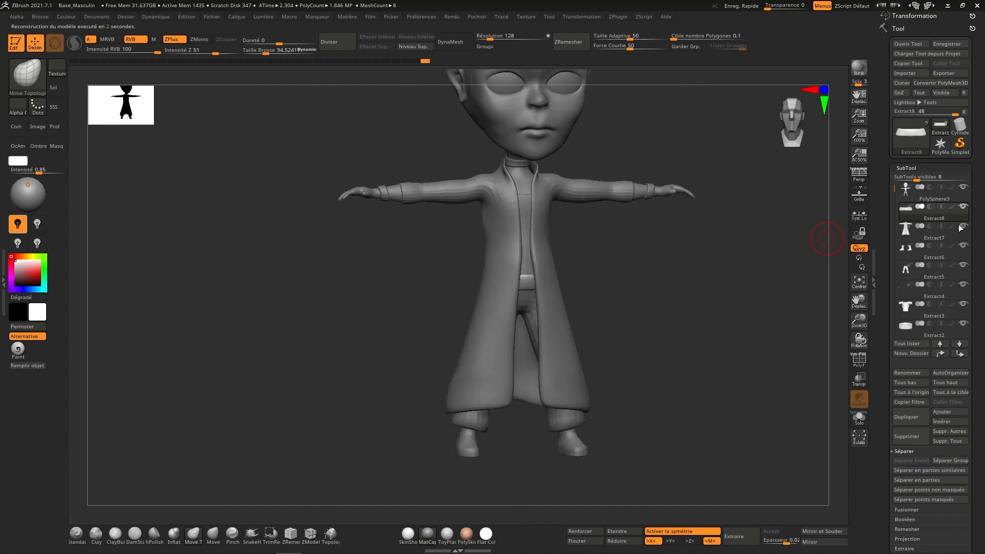
alt+right_drag(728, 192, 744, 282)
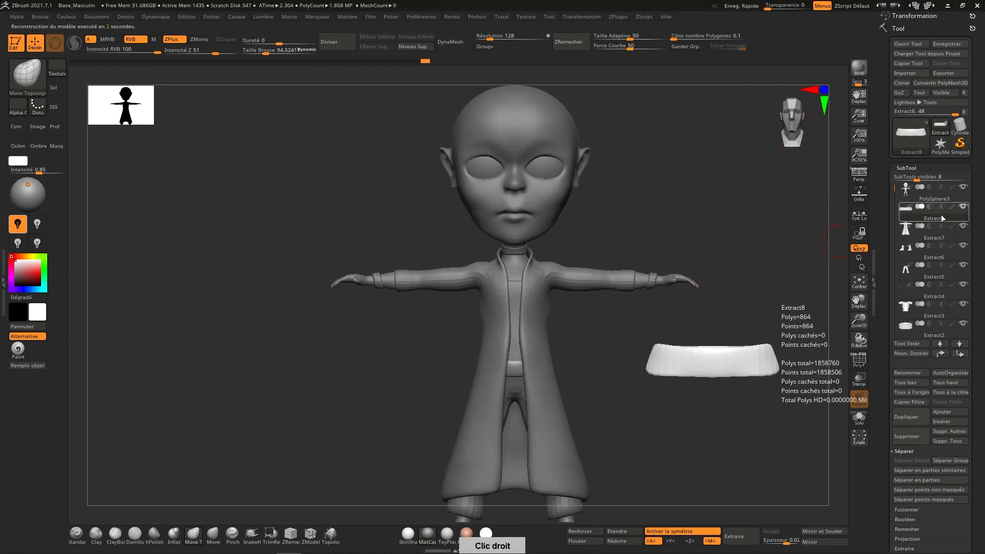
click(938, 239)
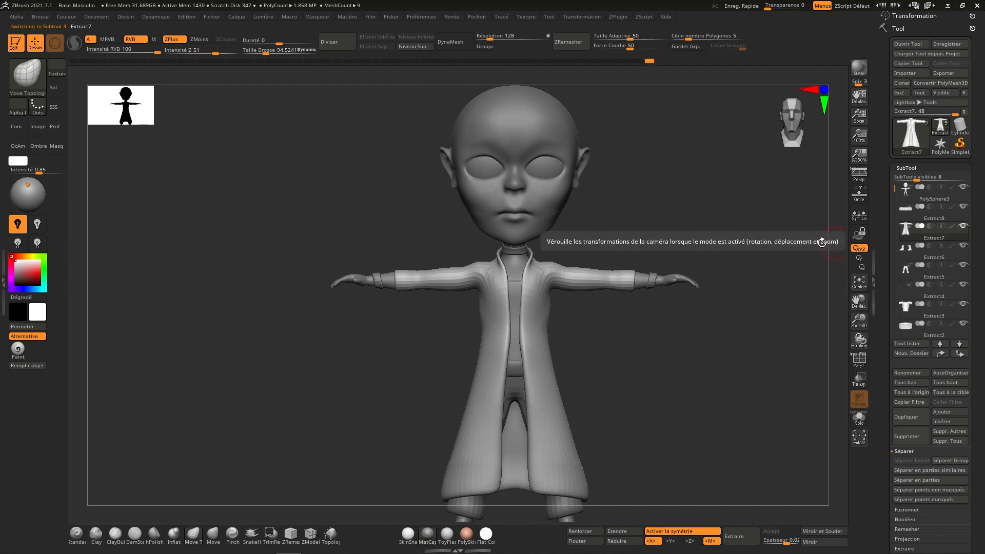
click(588, 42)
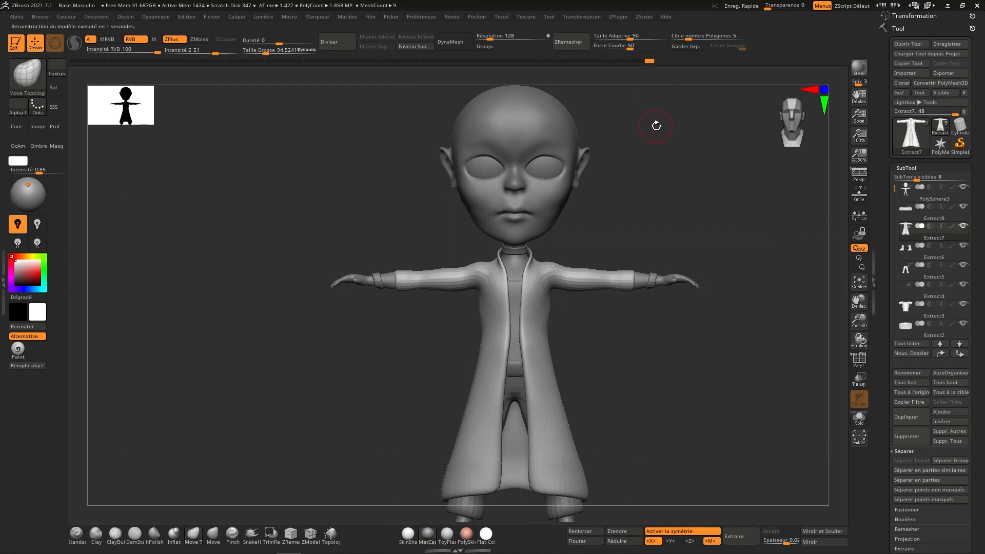
drag(709, 36, 710, 34)
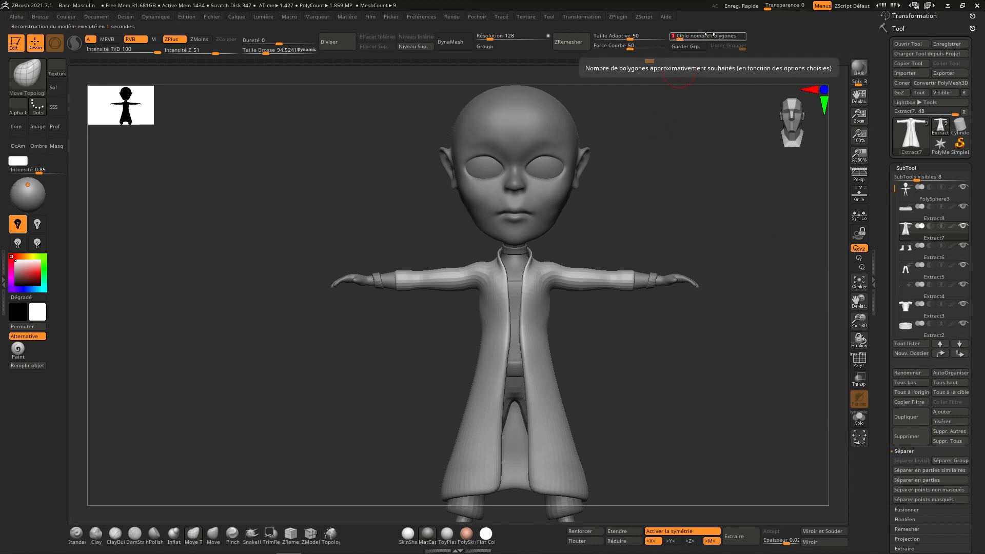
click(568, 42)
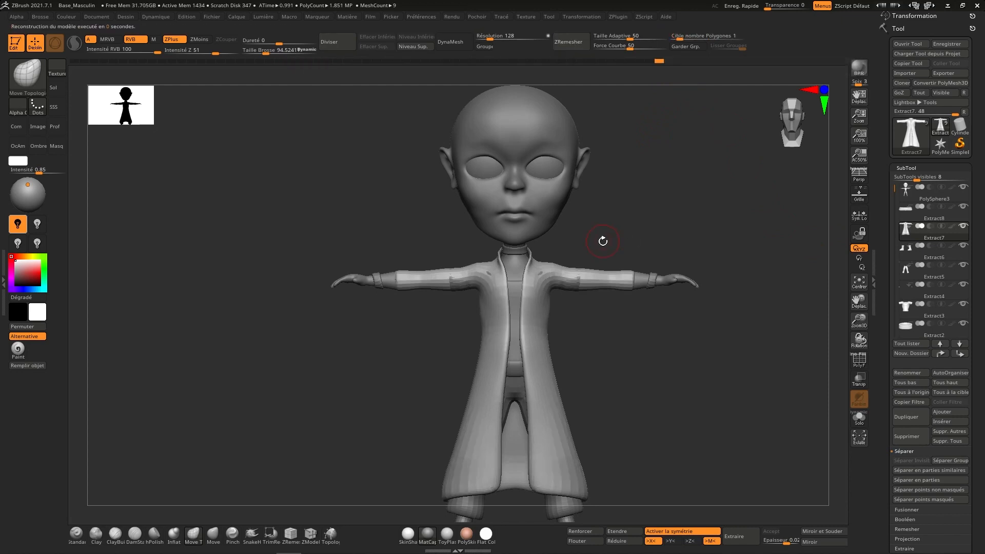
Step: Enlarge the Move Topological brush and pull the coat's upper sleeves outward so they cover the shirt sleeves
key(s)
drag(603, 240, 613, 240)
ctrl+right_drag(587, 267, 589, 294)
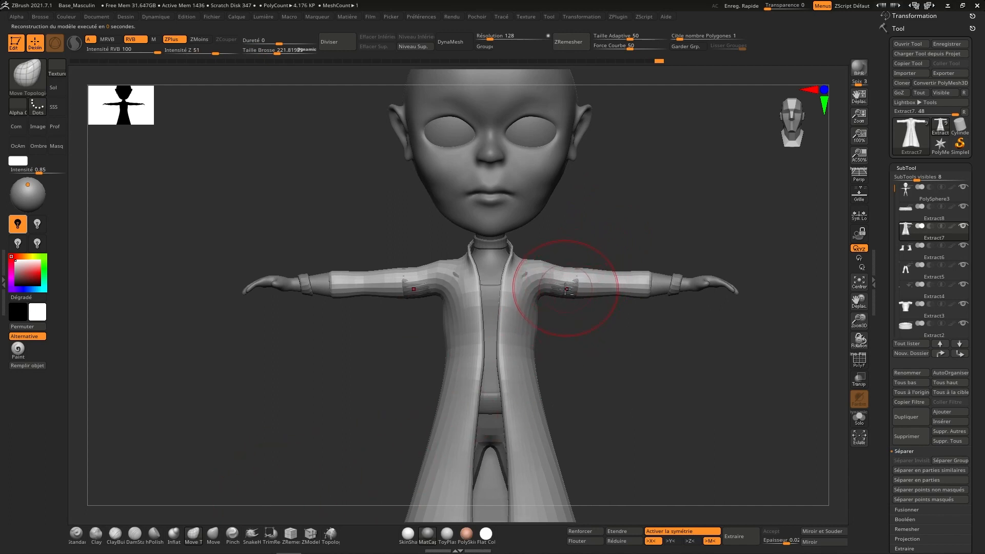
key(ctrl)
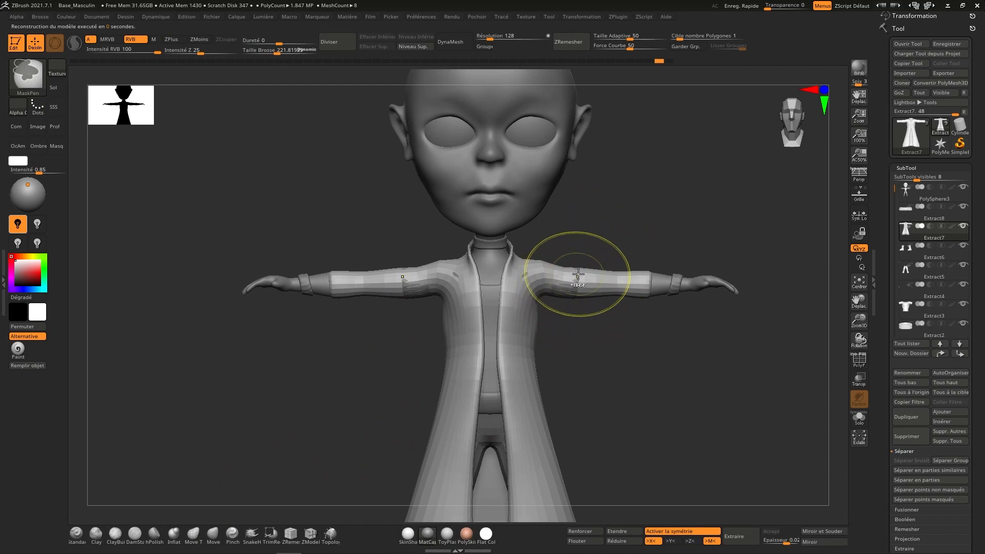
mouse_move(592, 244)
mouse_down()
mouse_move(605, 203)
mouse_move(618, 209)
mouse_up()
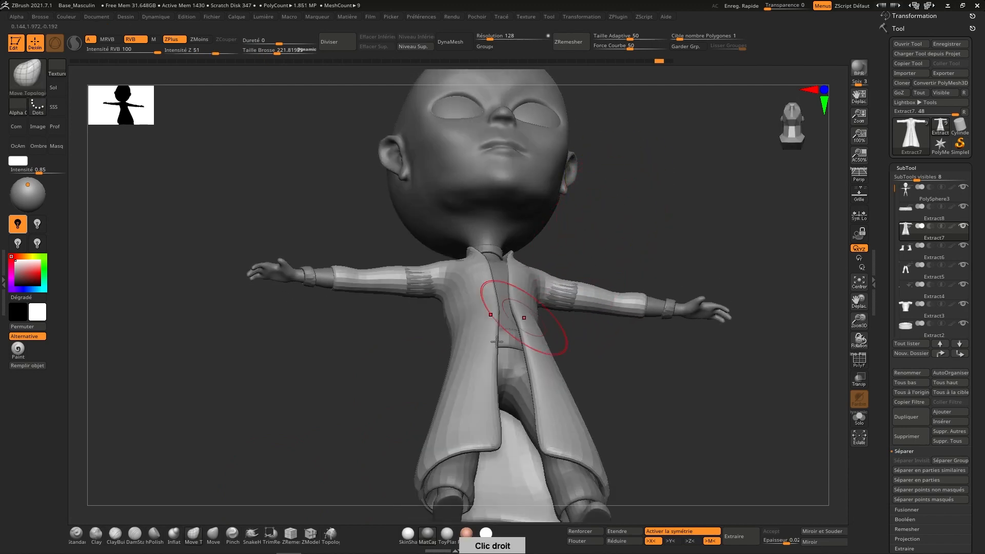
click(197, 541)
drag(563, 295, 562, 294)
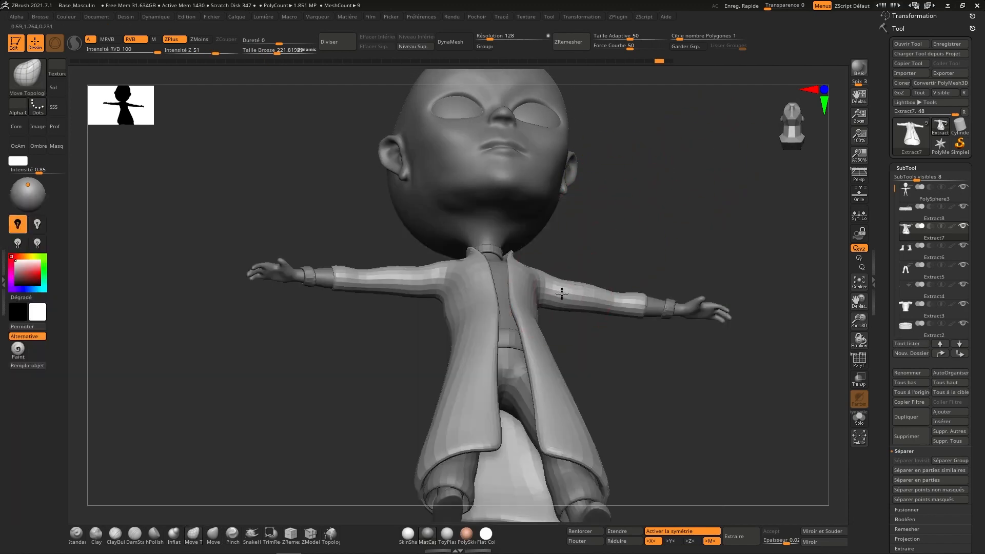
Step: Examine the coat's fit around the collar, sleeves and hem from the front, back and side
right_drag(581, 270, 566, 325)
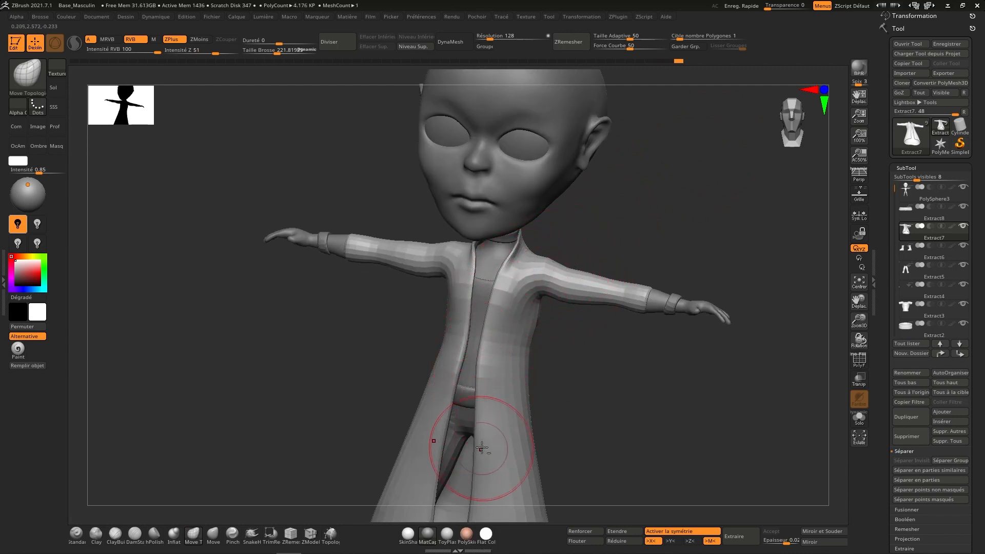
mouse_move(516, 378)
right_down()
mouse_move(555, 266)
mouse_move(555, 299)
mouse_move(490, 303)
right_up()
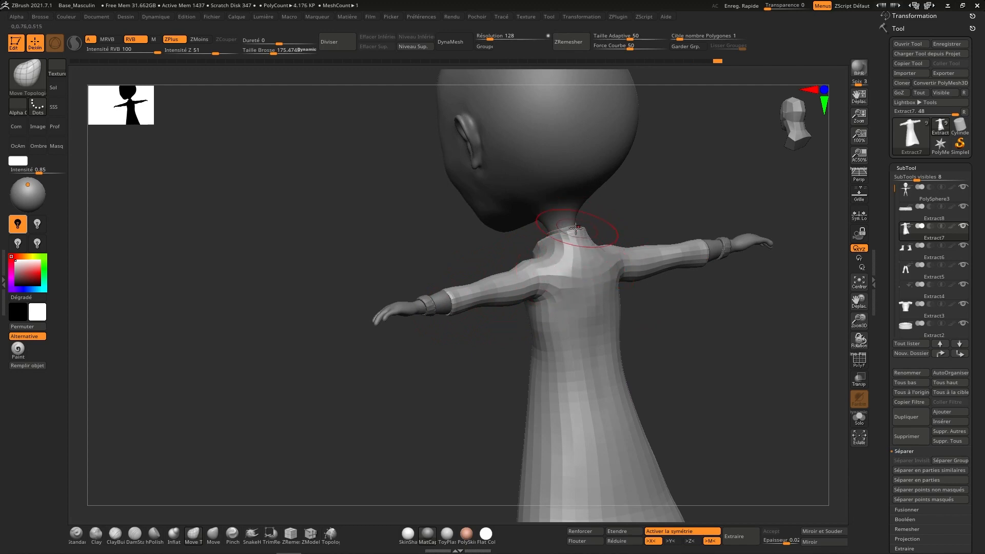
mouse_move(660, 244)
right_down()
mouse_move(616, 282)
mouse_move(706, 241)
right_up()
alt+right_drag(639, 305, 651, 196)
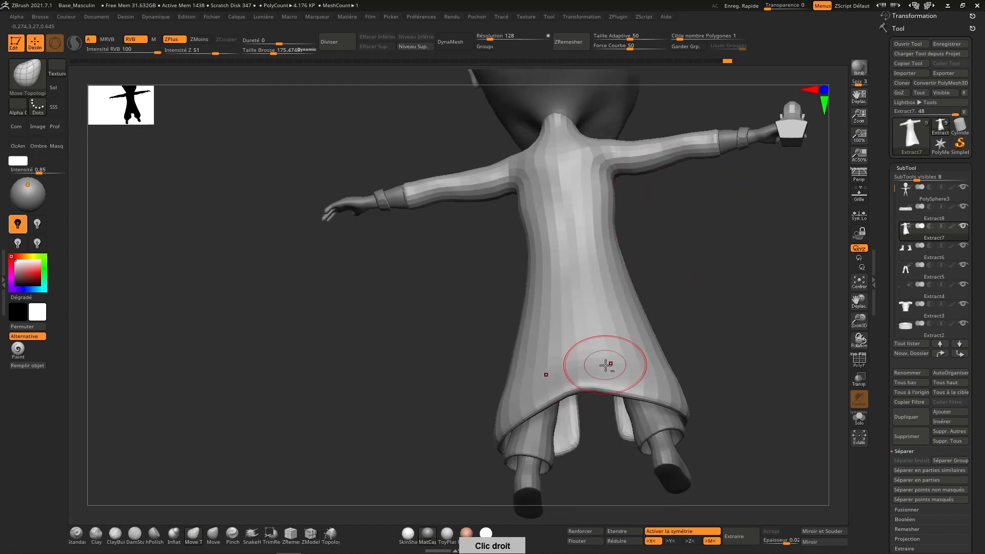
right_drag(733, 349, 604, 342)
click(791, 132)
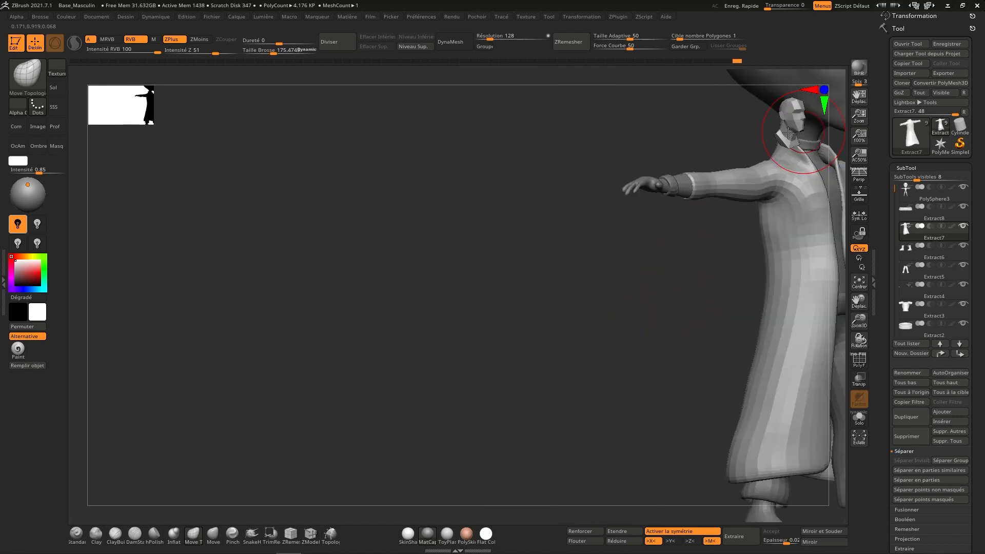
click(791, 132)
alt+right_drag(731, 270, 515, 369)
alt+right_drag(706, 357, 646, 328)
ctrl+right_drag(656, 385, 725, 323)
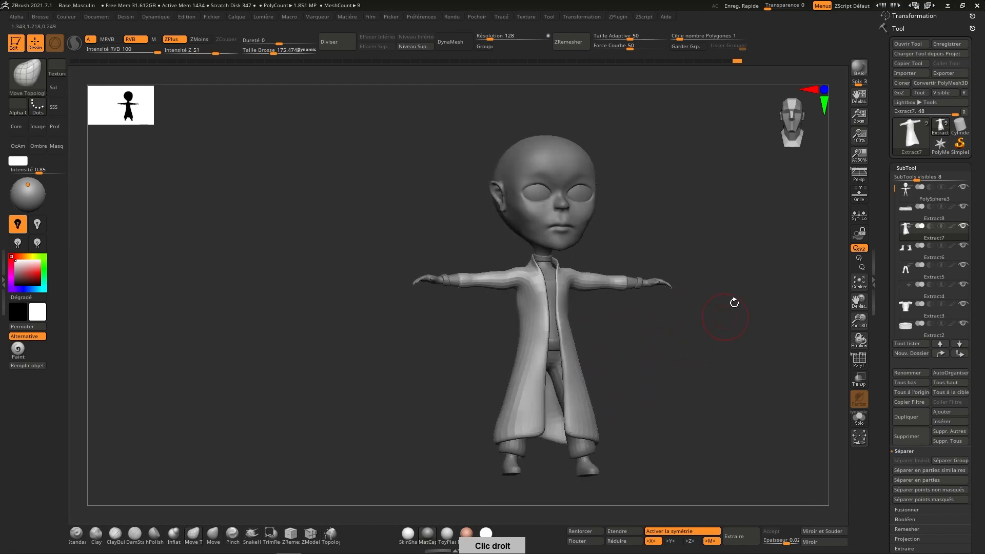
click(796, 127)
Step: Select the PolySphere3 body and mask the hair area in side view with the MaskLasso brush, leaving the face and ear free
click(939, 200)
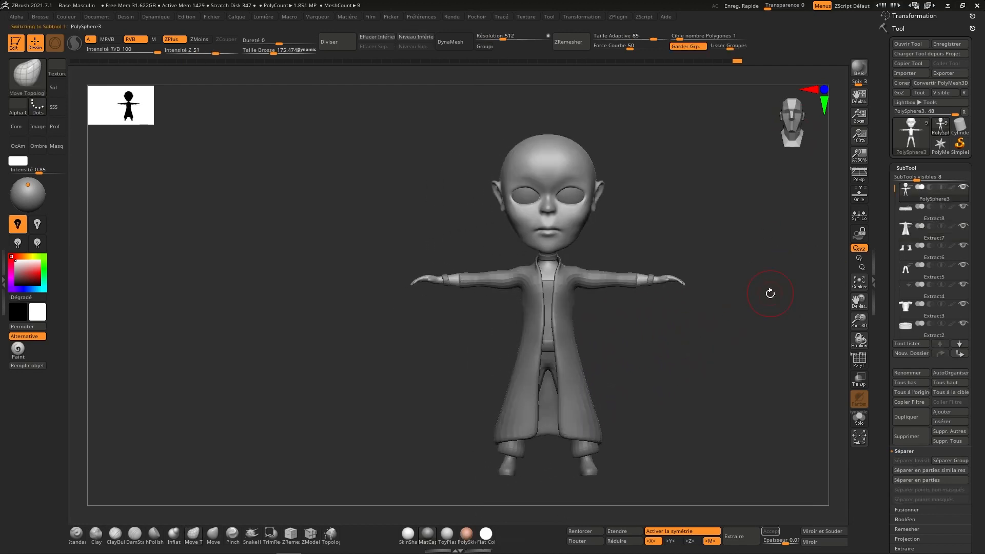
ctrl+click(29, 76)
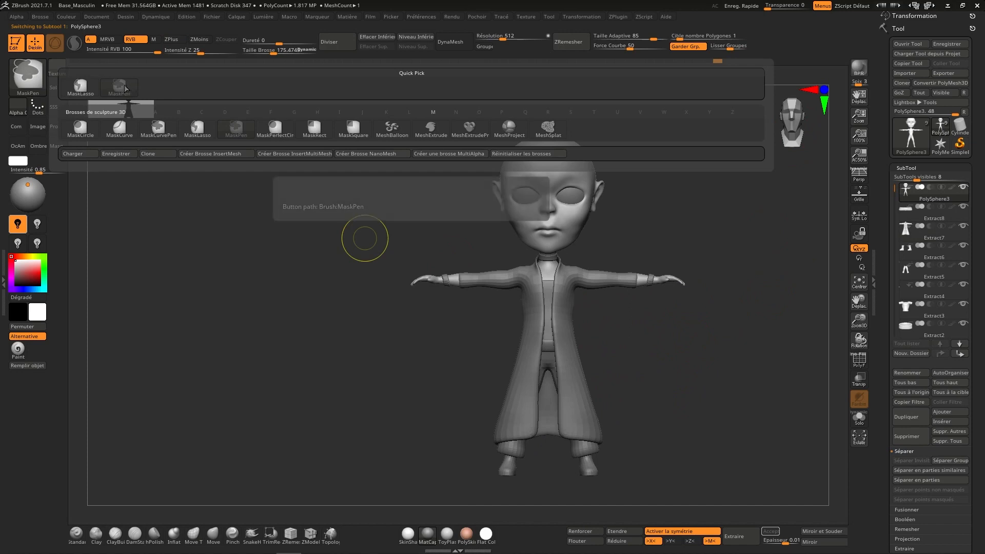
ctrl+click(90, 86)
click(798, 129)
alt+right_drag(655, 169, 701, 255)
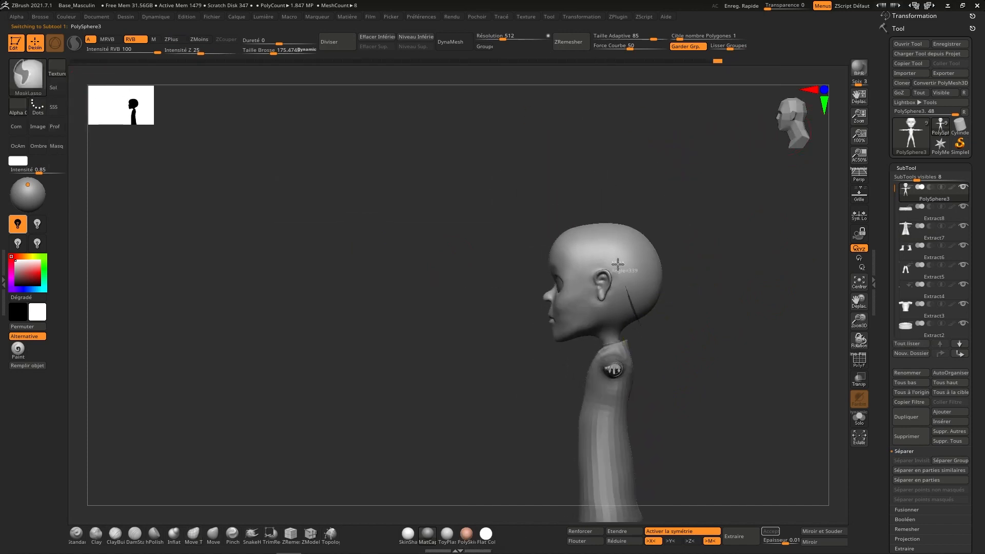
mouse_move(618, 264)
ctrl+mouse_down()
mouse_move(597, 268)
mouse_move(584, 288)
ctrl+mouse_up()
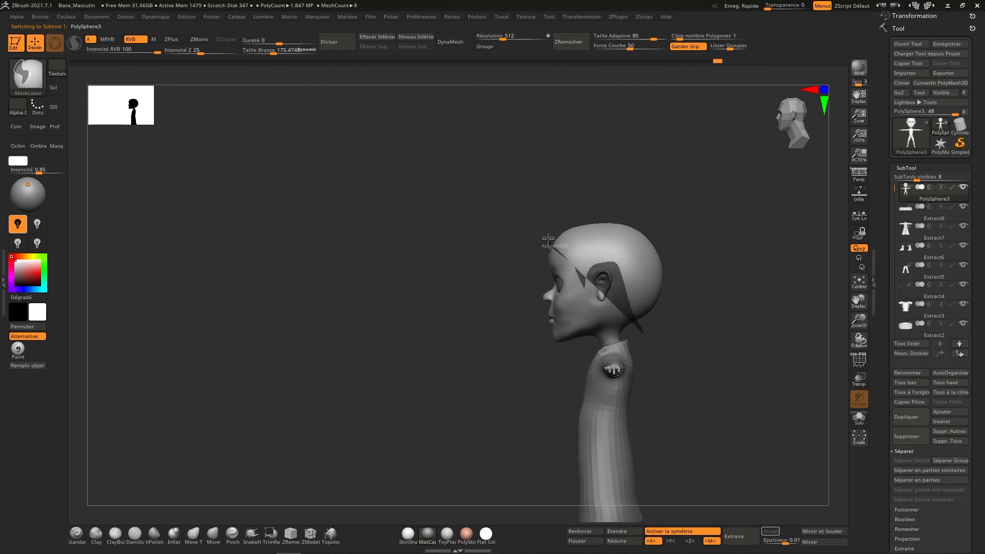
mouse_move(548, 239)
ctrl+mouse_down()
mouse_move(649, 205)
mouse_move(715, 345)
ctrl+mouse_up()
ctrl+right_drag(661, 306, 622, 311)
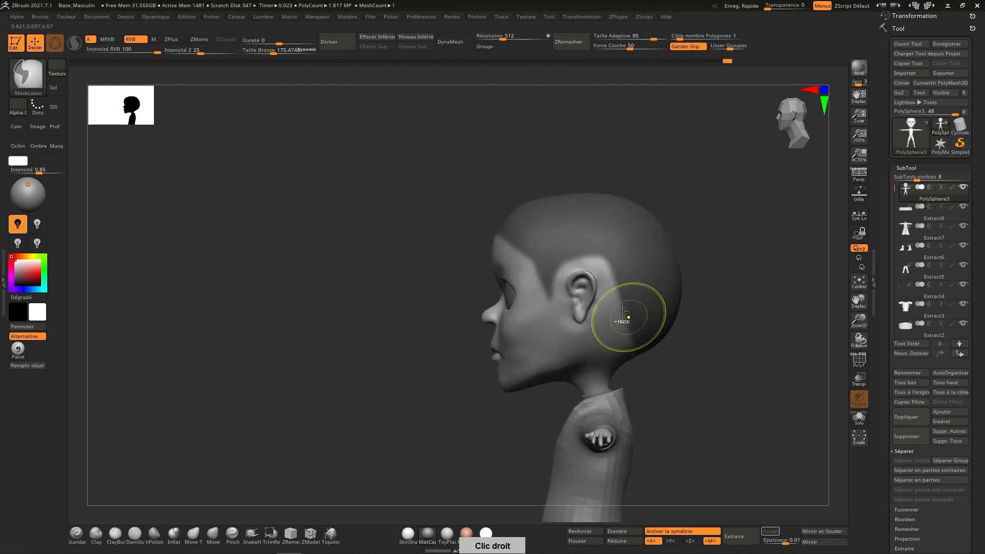
Step: Refine the hair mask with MaskLasso, extending a pointed sideburn at the temple and filling in the area around the ear
mouse_move(529, 283)
ctrl+mouse_down()
mouse_move(532, 260)
mouse_move(507, 226)
mouse_move(518, 280)
mouse_move(543, 268)
mouse_move(545, 305)
ctrl+mouse_up()
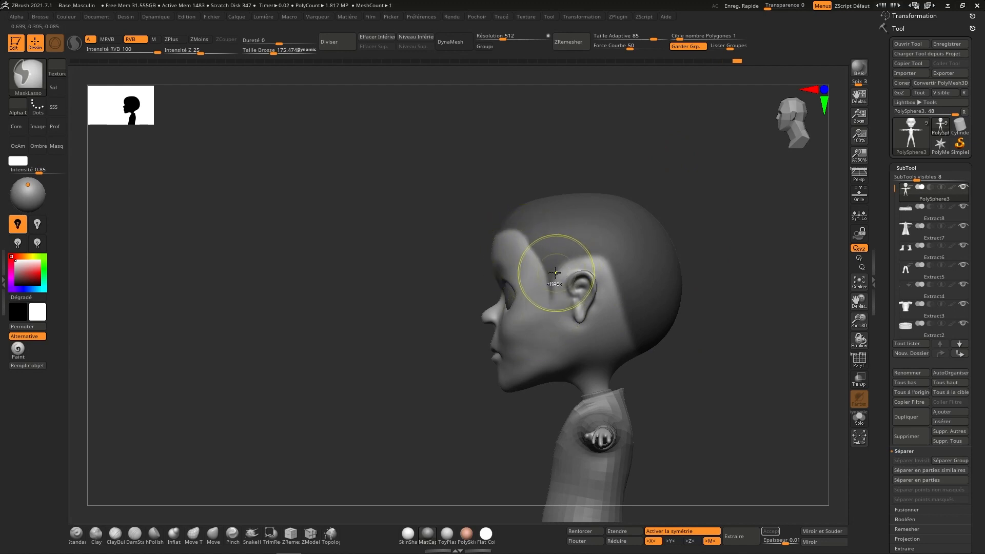
ctrl+drag(537, 259, 547, 301)
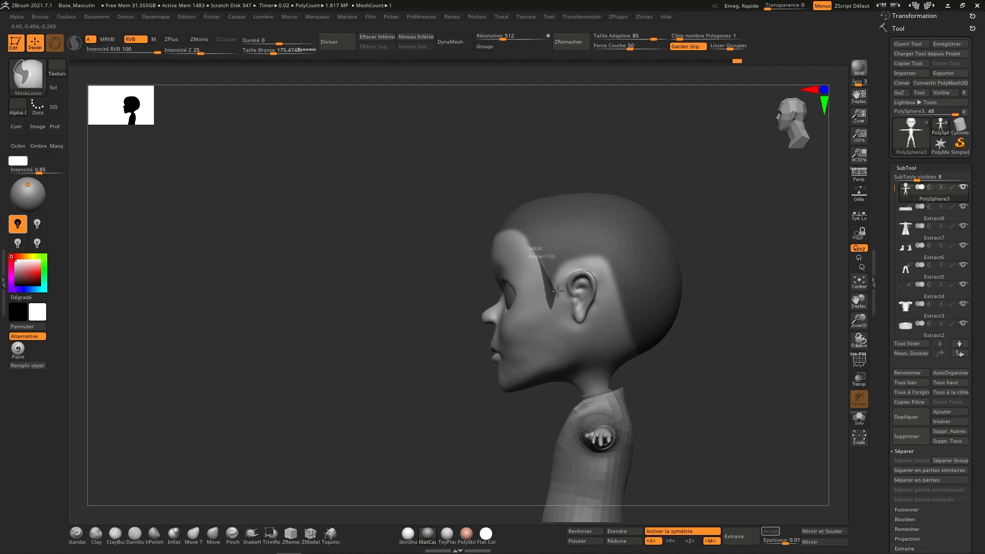
mouse_move(600, 267)
ctrl+mouse_down()
mouse_move(616, 310)
mouse_move(662, 365)
mouse_move(777, 181)
ctrl+mouse_up()
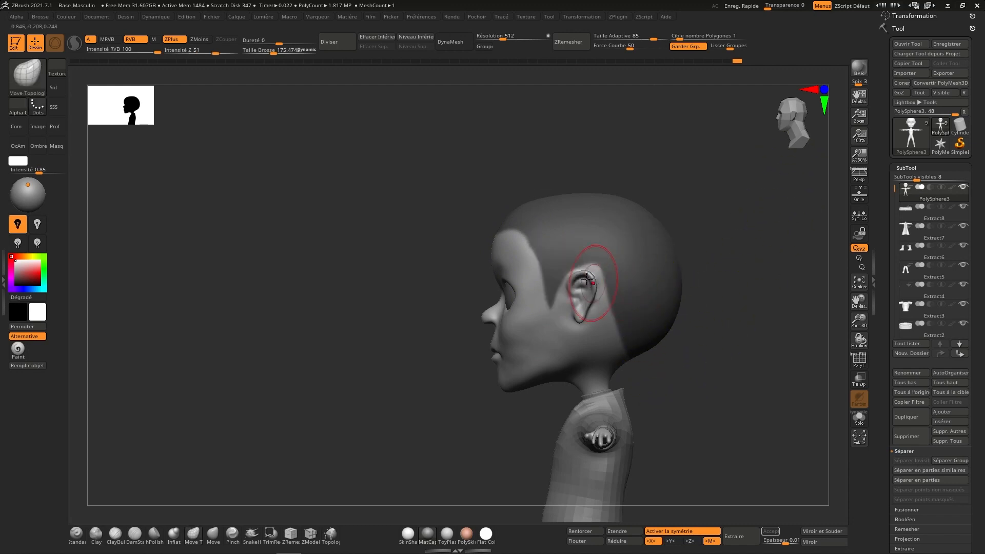
right_drag(604, 226, 673, 232)
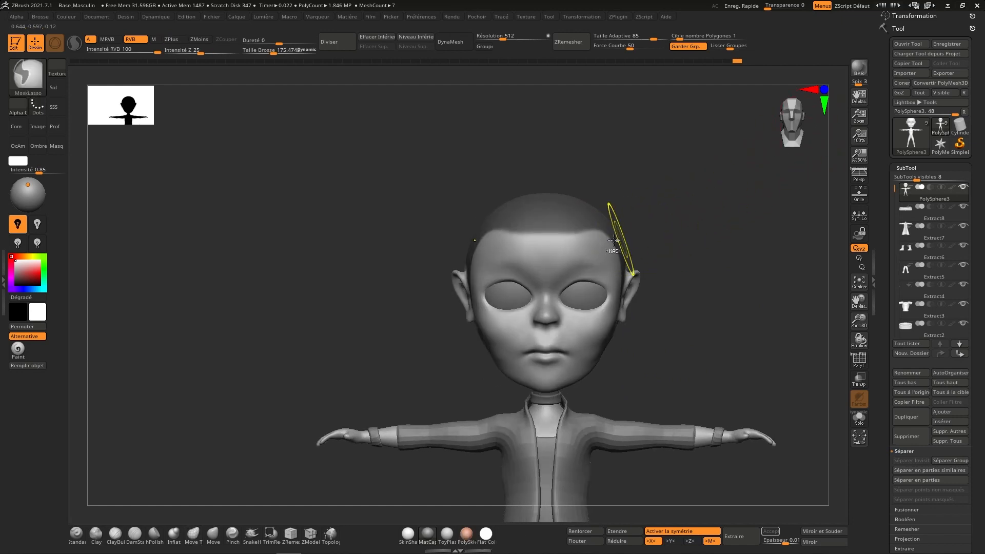
drag(818, 133, 794, 134)
Step: Extract the masked scalp as a hair subtool with thickness 0.02 and ZRemesh it at a target polygon count of 5
click(789, 540)
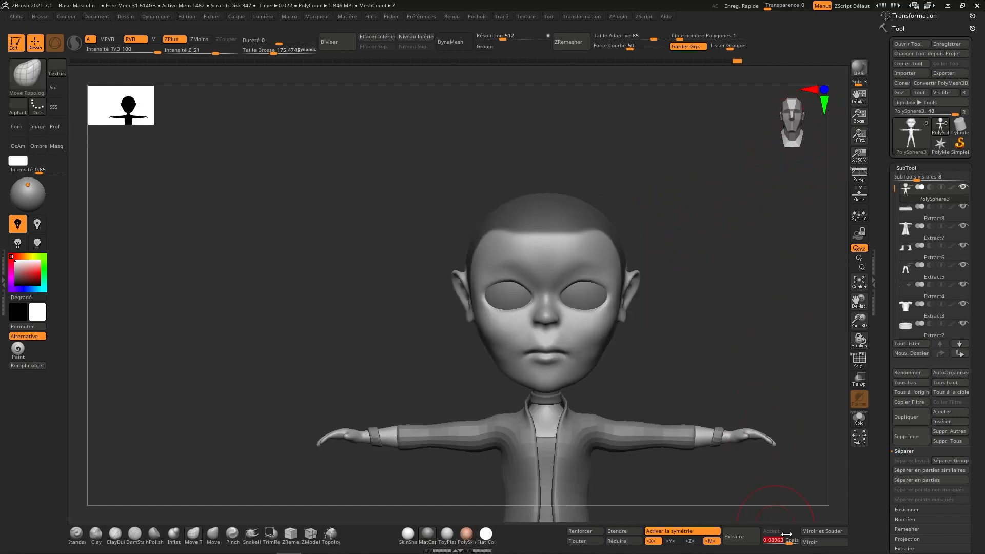
text(0.02)
click(734, 536)
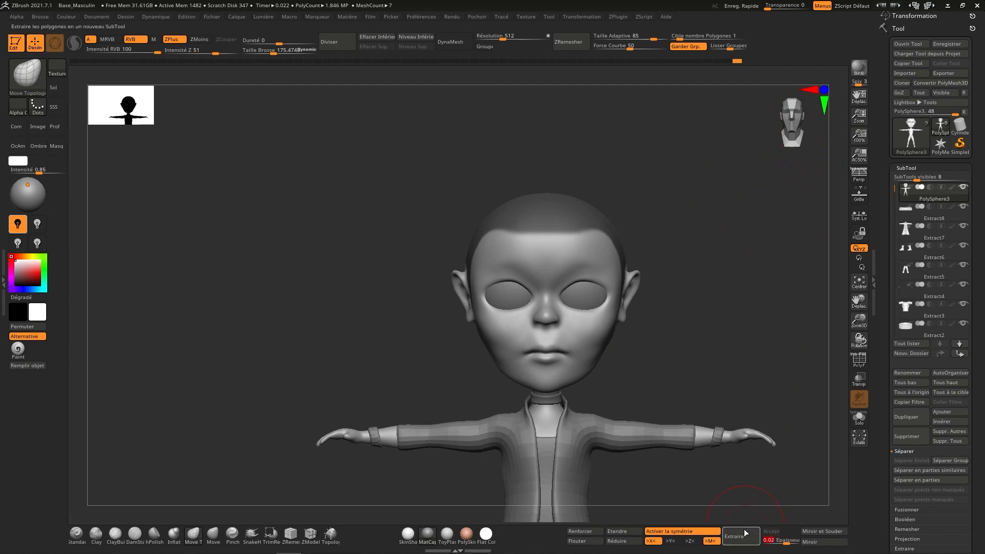
click(772, 531)
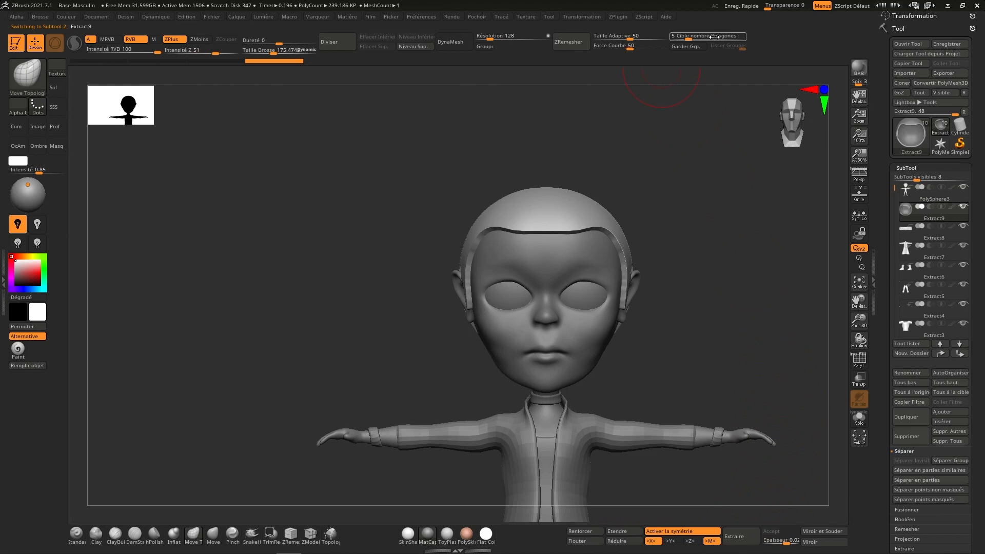
key(Return)
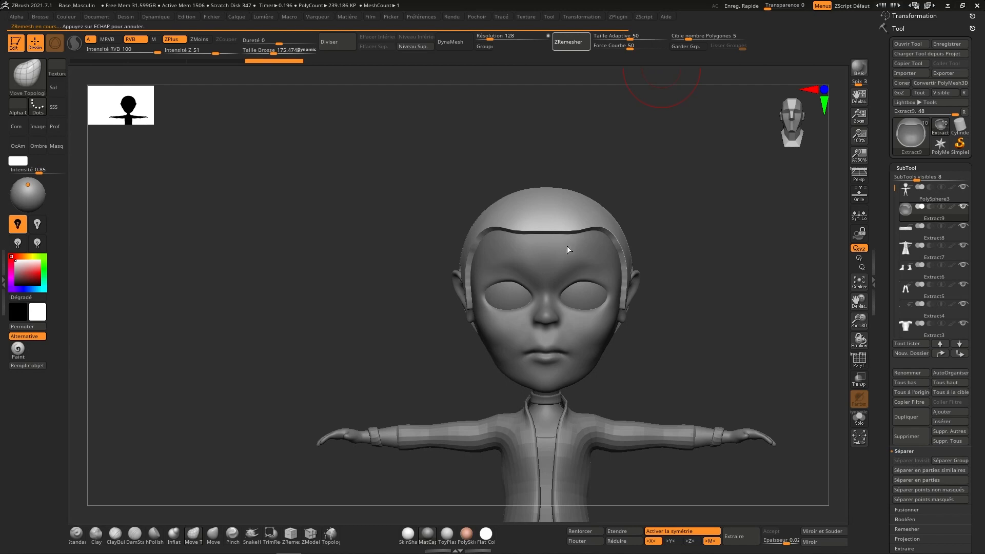
Step: Enlarge the brush and smooth the hair cap's edge along the forehead, temples and ears
key(s)
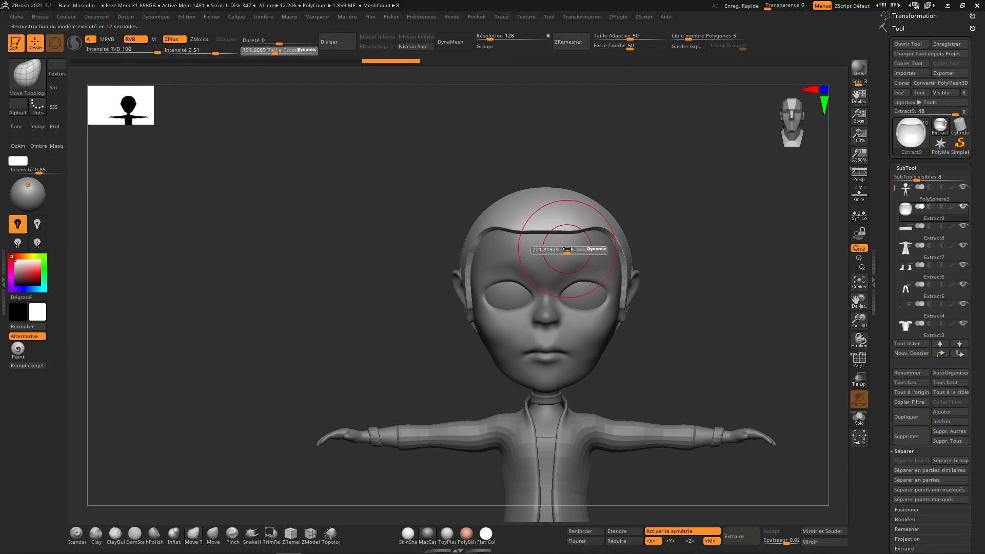
drag(567, 250, 514, 230)
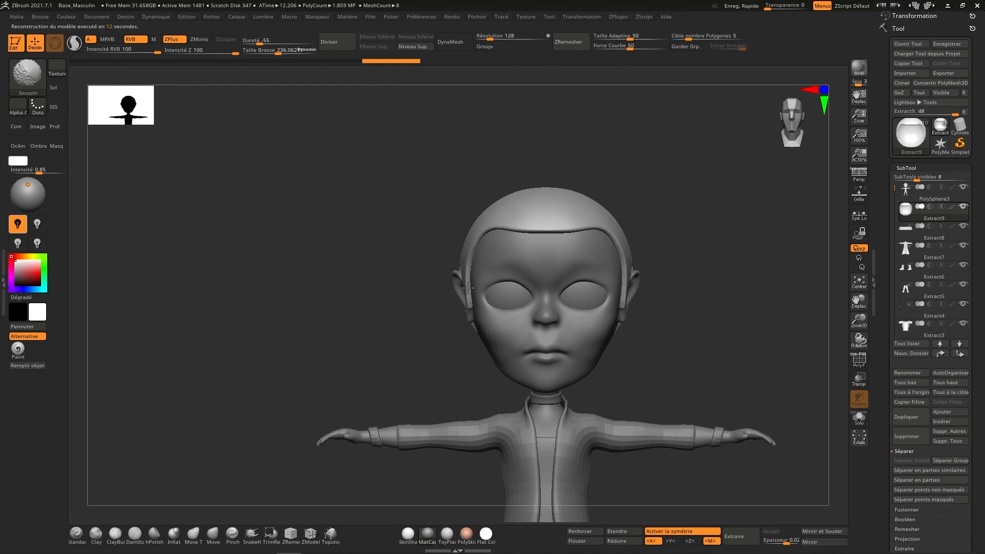
right_drag(472, 308, 410, 297)
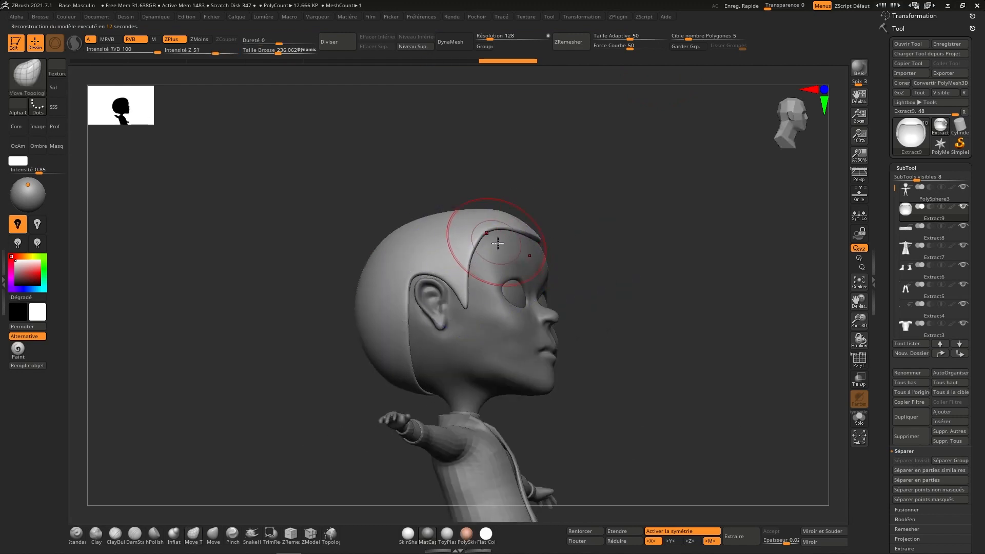
right_drag(483, 238, 459, 303)
right_drag(547, 243, 606, 266)
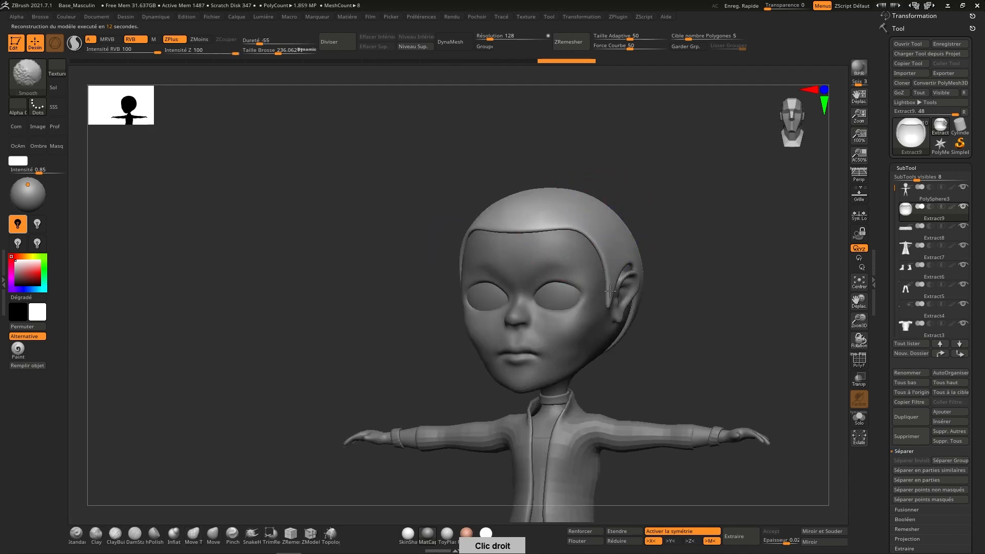
shift+drag(632, 323, 633, 328)
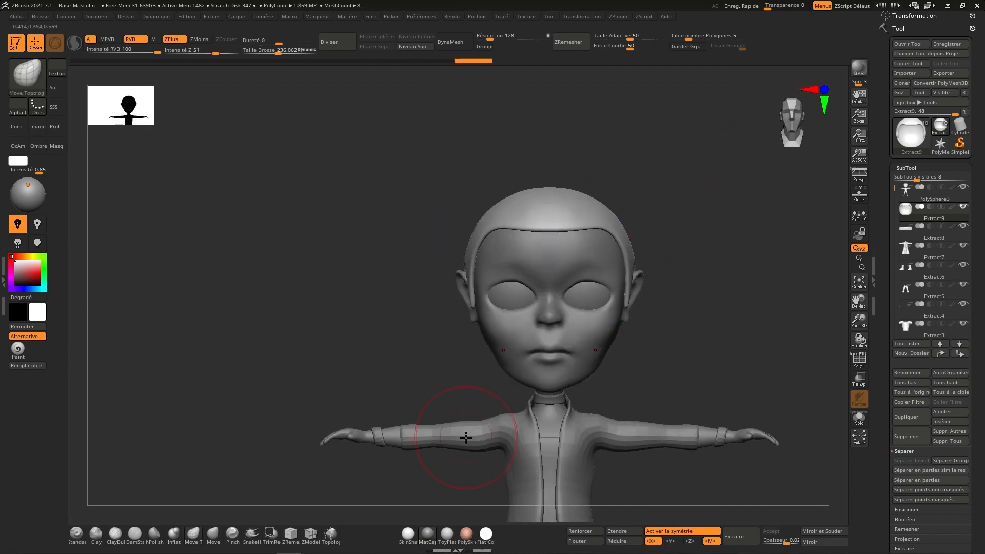
Step: Inflate the whole hair cap with the Inflat brush at size 1000 and intensity 10, and ZRemesh it
click(174, 534)
key(s)
drag(481, 264, 542, 261)
click(548, 212)
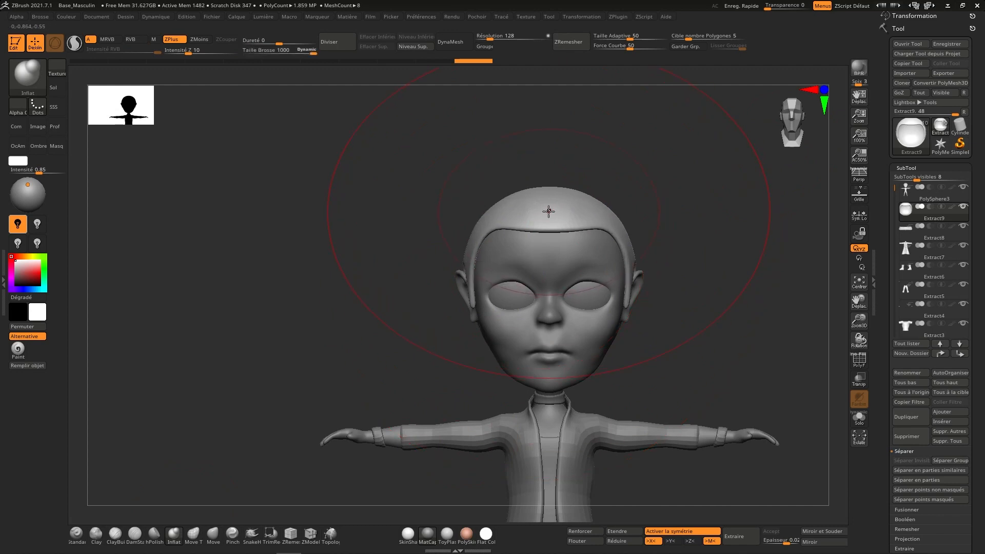
click(549, 211)
click(549, 210)
click(564, 43)
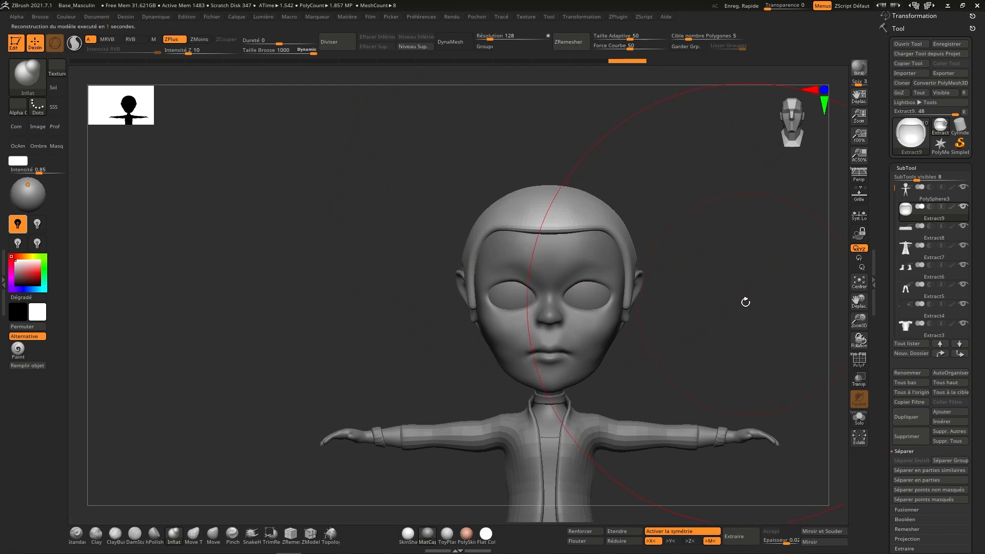
Step: Adjust the hair cap's sides near the ears with a resized Move Topological brush
key(s)
click(698, 277)
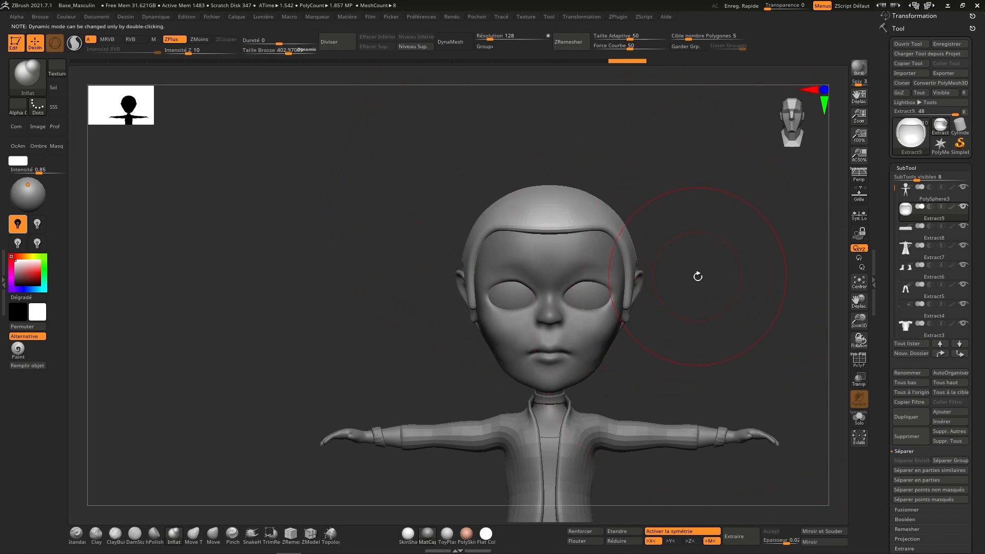
click(191, 537)
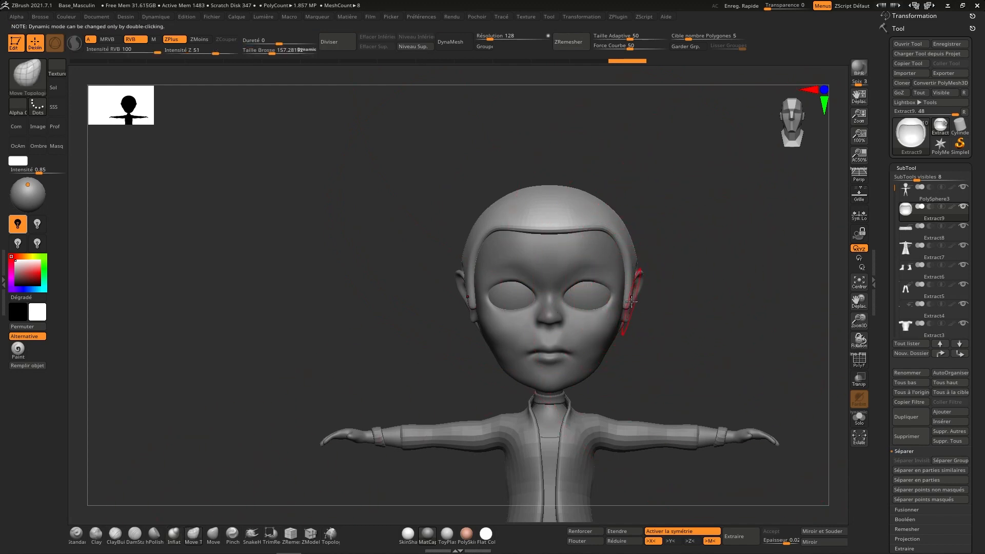
key(s)
drag(631, 300, 634, 300)
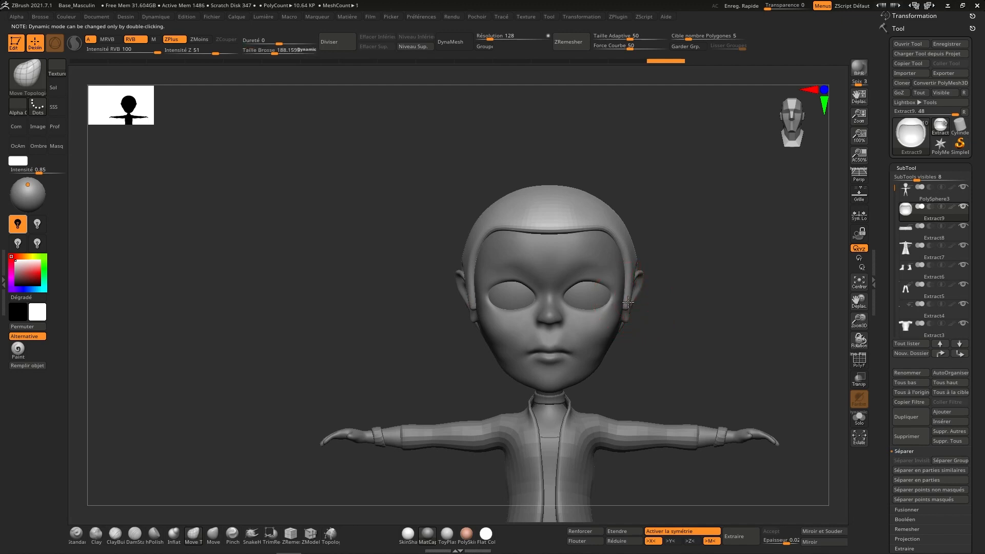
mouse_move(641, 286)
right_down()
mouse_move(638, 260)
mouse_move(648, 253)
mouse_move(638, 263)
mouse_move(640, 255)
mouse_move(645, 293)
right_up()
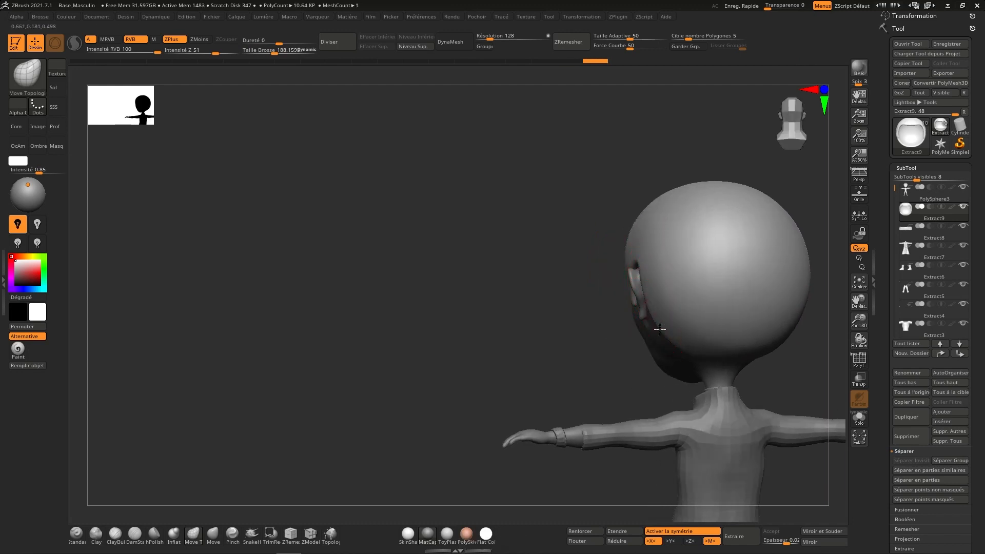
Step: Enlarge the Move Topological brush, shape the front hairline into a central dip, and ZRemesh the hair cap
right_drag(685, 345, 631, 234)
key(s)
mouse_move(620, 221)
mouse_down()
mouse_move(589, 214)
mouse_move(617, 198)
mouse_move(632, 204)
mouse_up()
right_drag(632, 204, 620, 236)
drag(627, 223, 642, 218)
right_drag(728, 177, 785, 125)
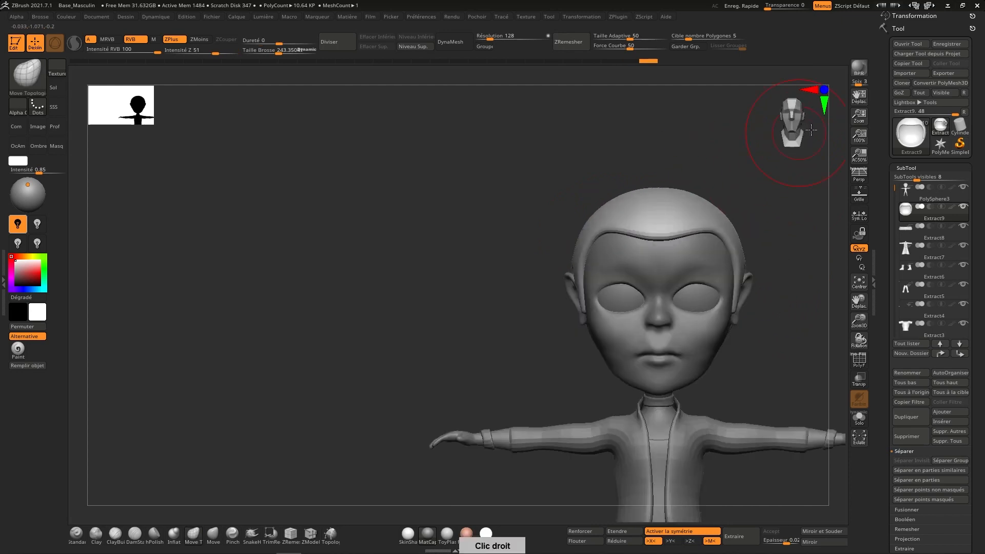
click(573, 46)
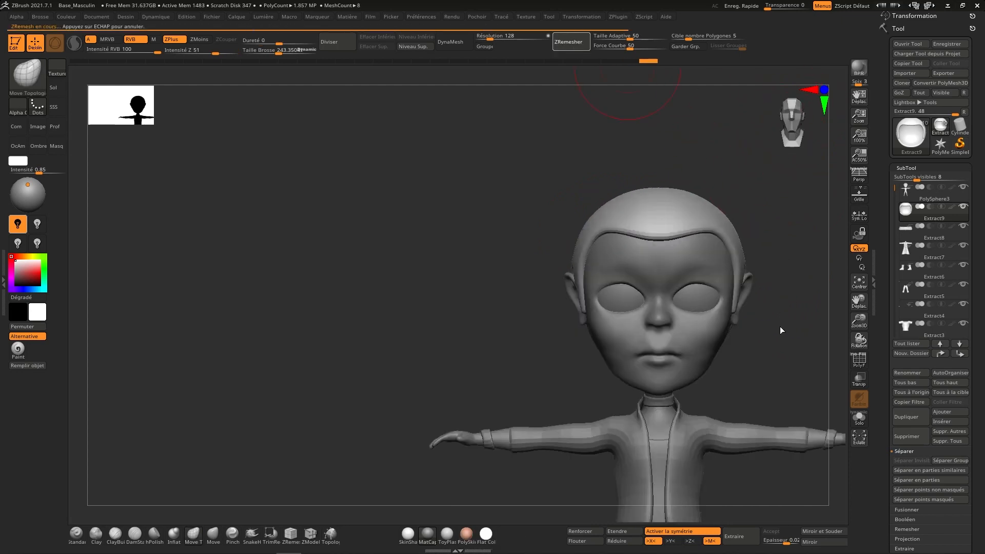
Step: Select the PolySphere3 body and lower it by three subdivision levels
right_drag(769, 330, 616, 217)
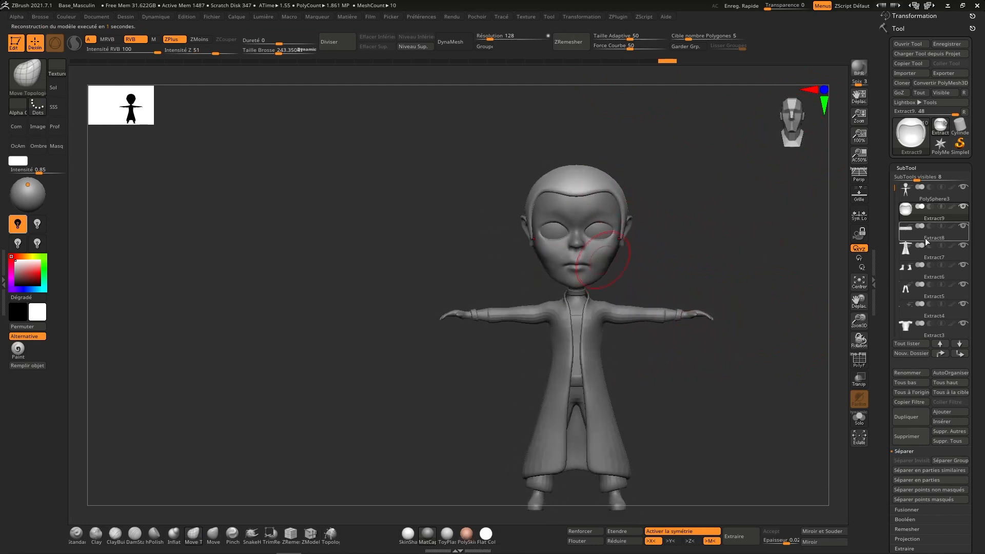
click(938, 196)
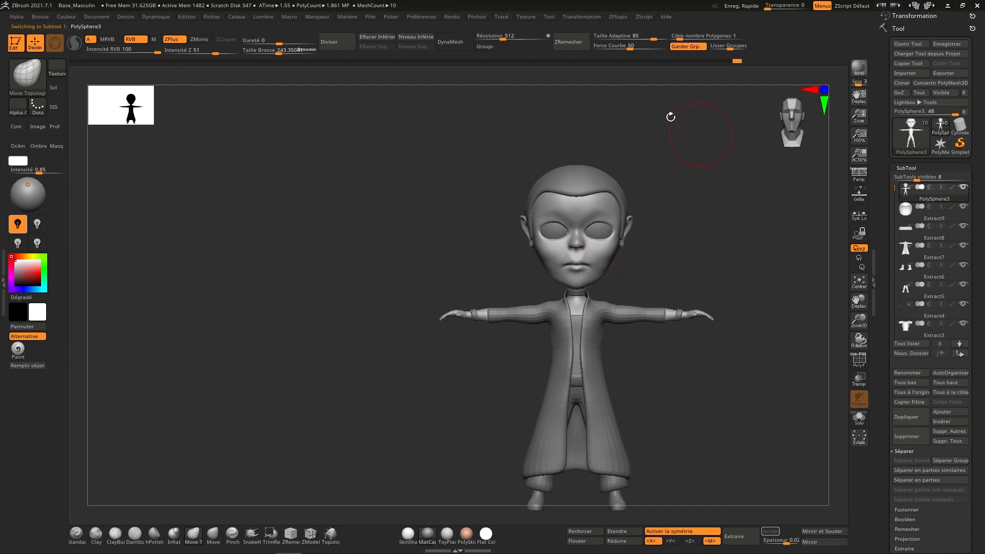
click(422, 37)
click(424, 39)
click(425, 39)
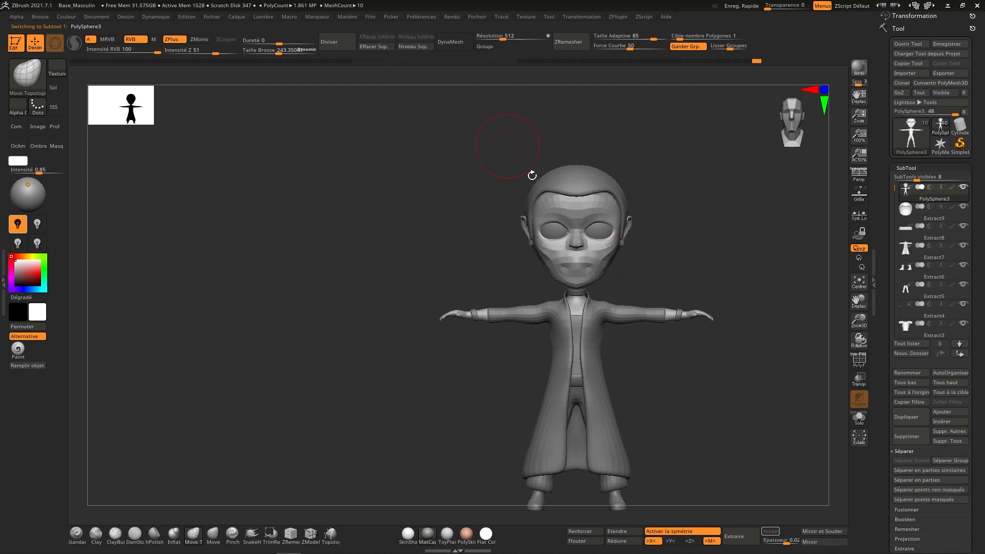
mouse_move(797, 120)
mouse_down()
mouse_move(815, 121)
mouse_move(799, 123)
mouse_up()
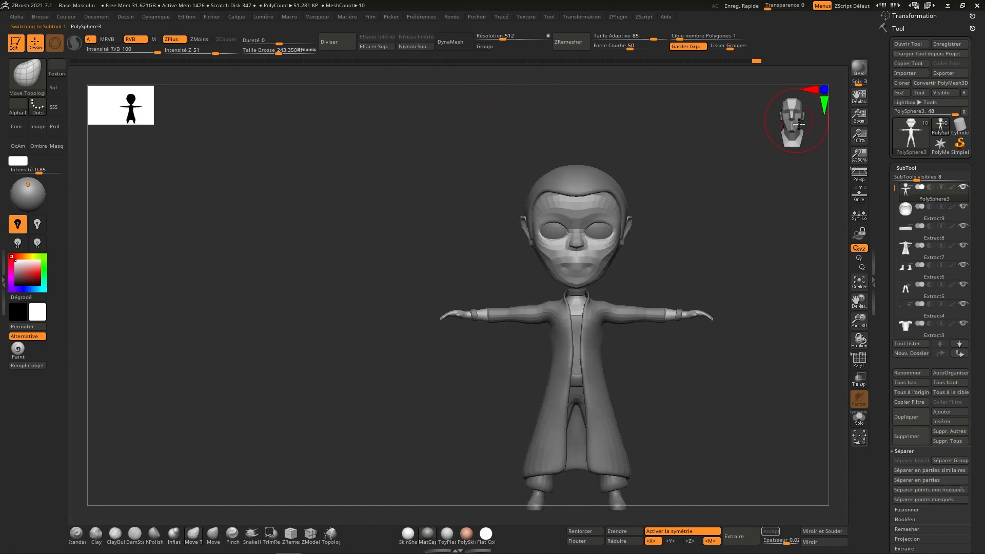